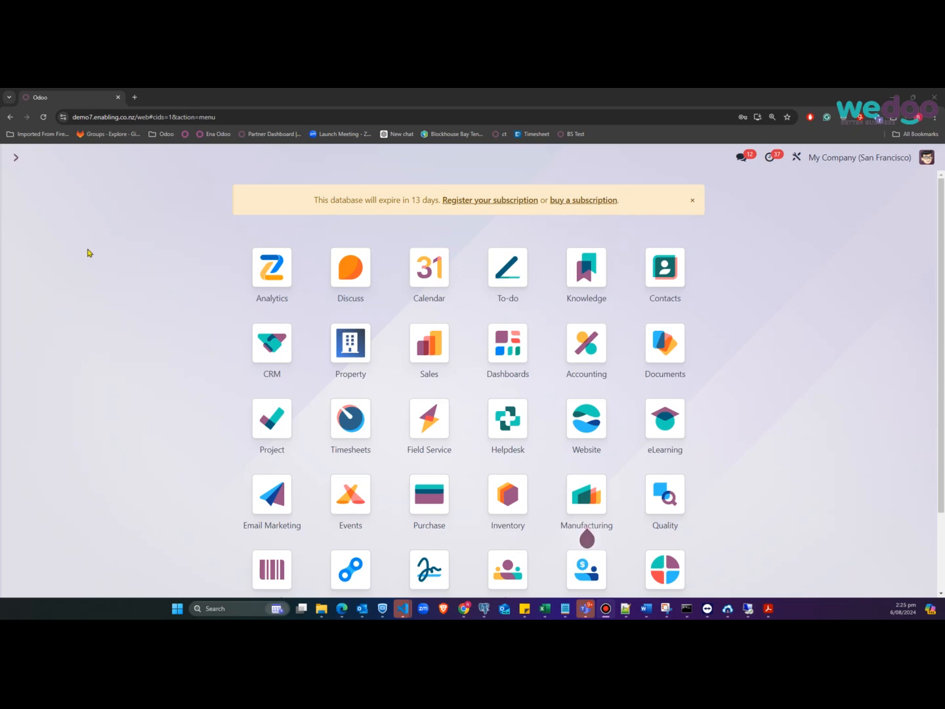
- Open the administrator user's access rights and examine the options available for the Statements permission under Accounting
scroll(88, 253, "down", 2)
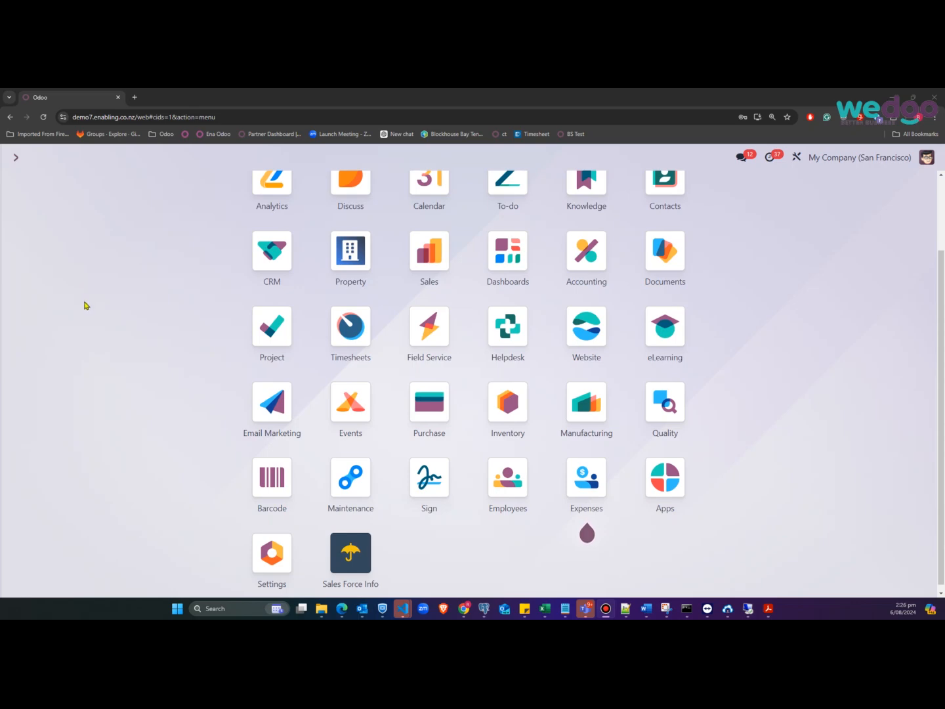
left_click(273, 556)
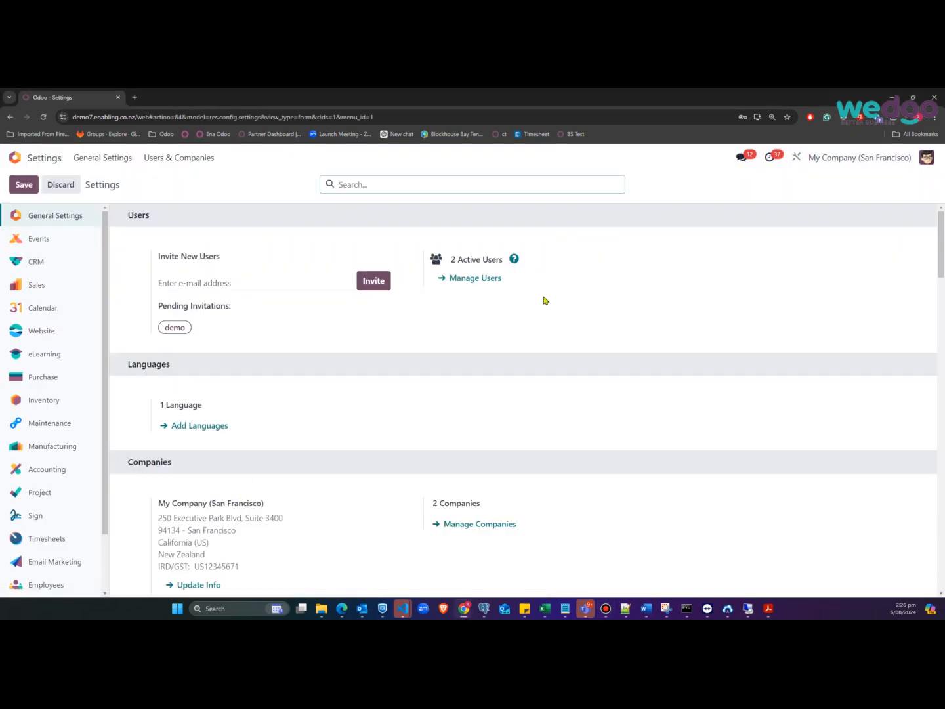
left_click(479, 283)
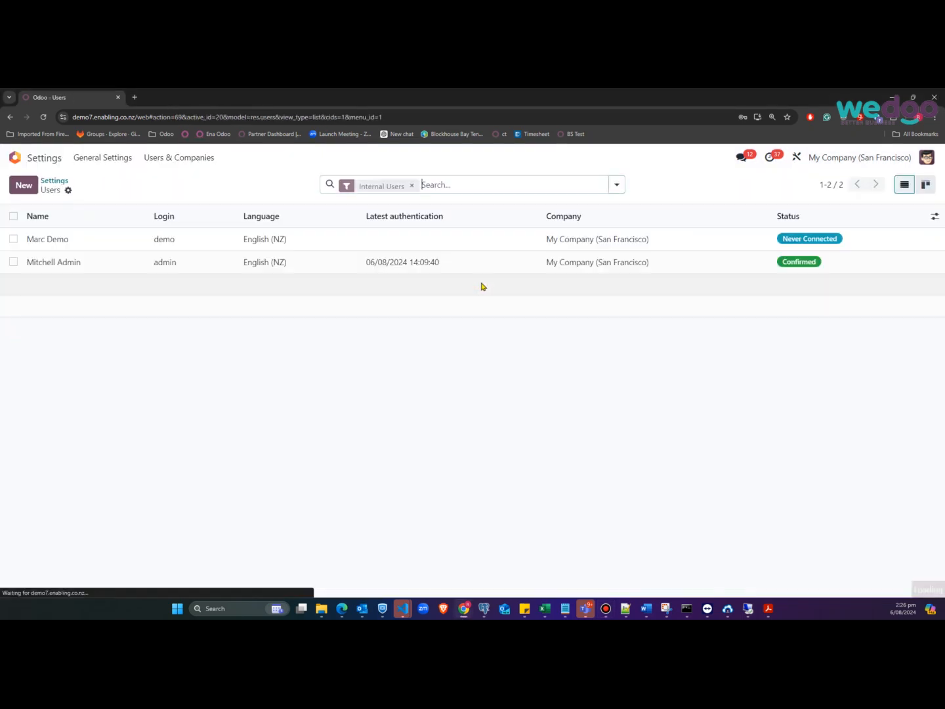
left_click(90, 264)
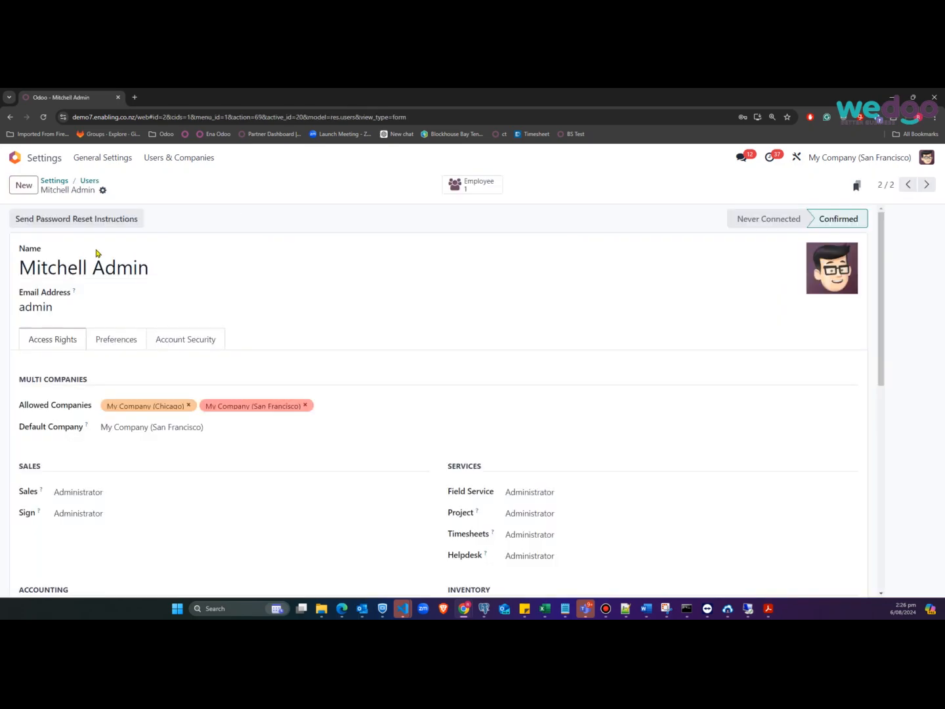
scroll(77, 506, "down", 2)
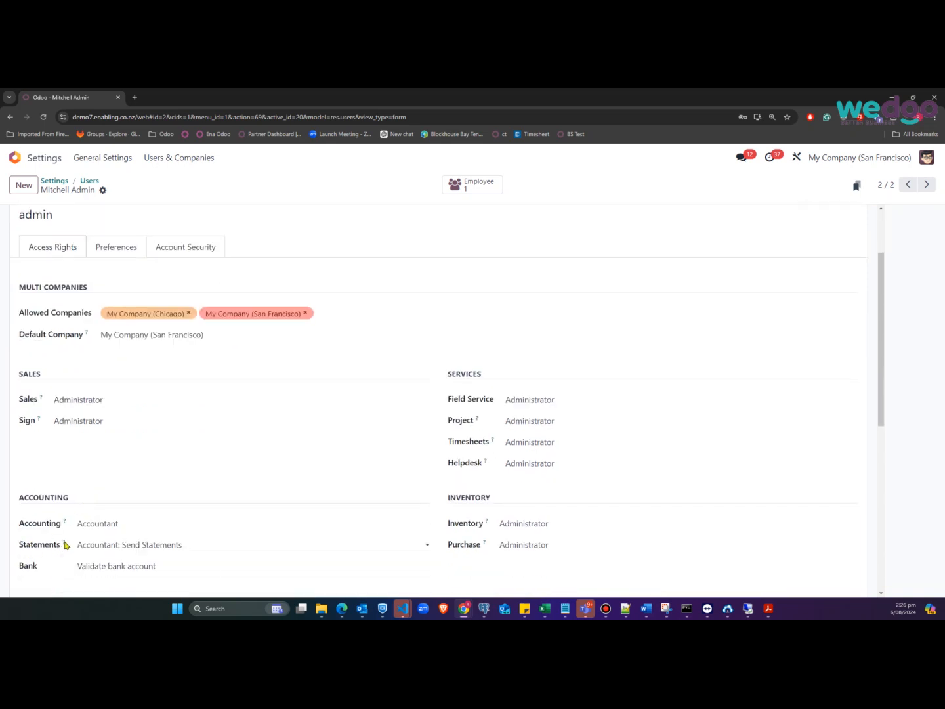
mouse_move(64, 545)
left_click(219, 550)
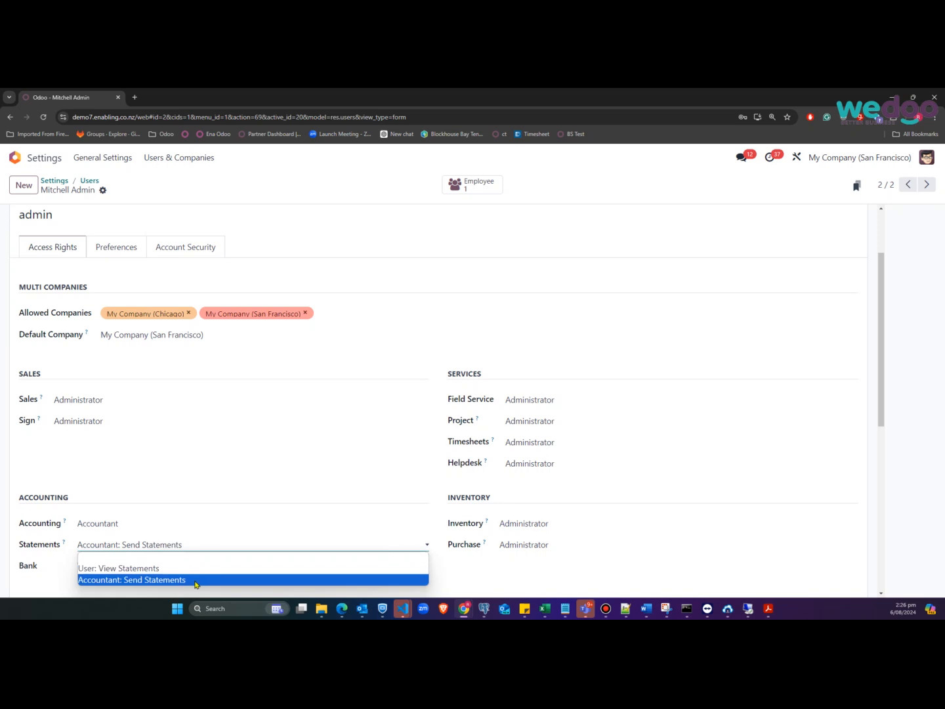
left_click(356, 227)
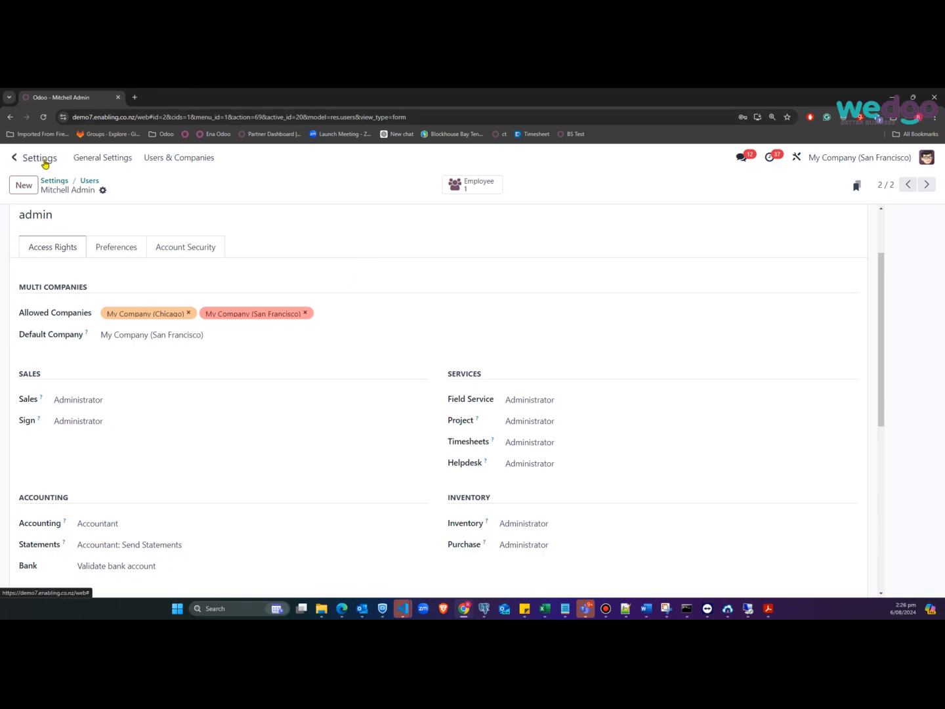
- Search the general settings for "statement" and examine the Customer Statements types, child types, format options, ageing date choices and footer
left_click(109, 164)
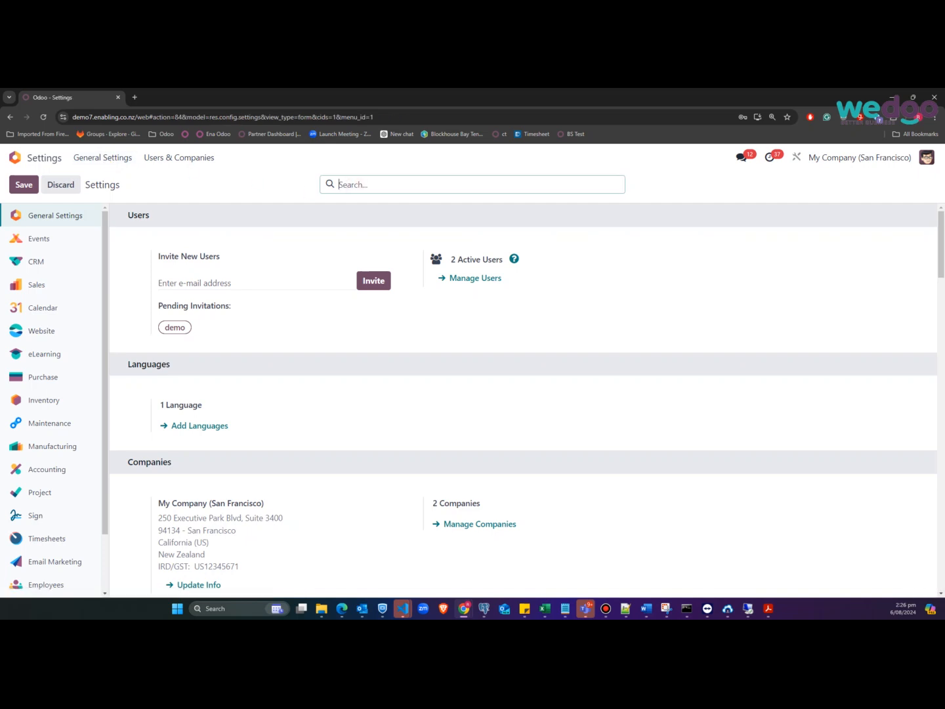
type("statement")
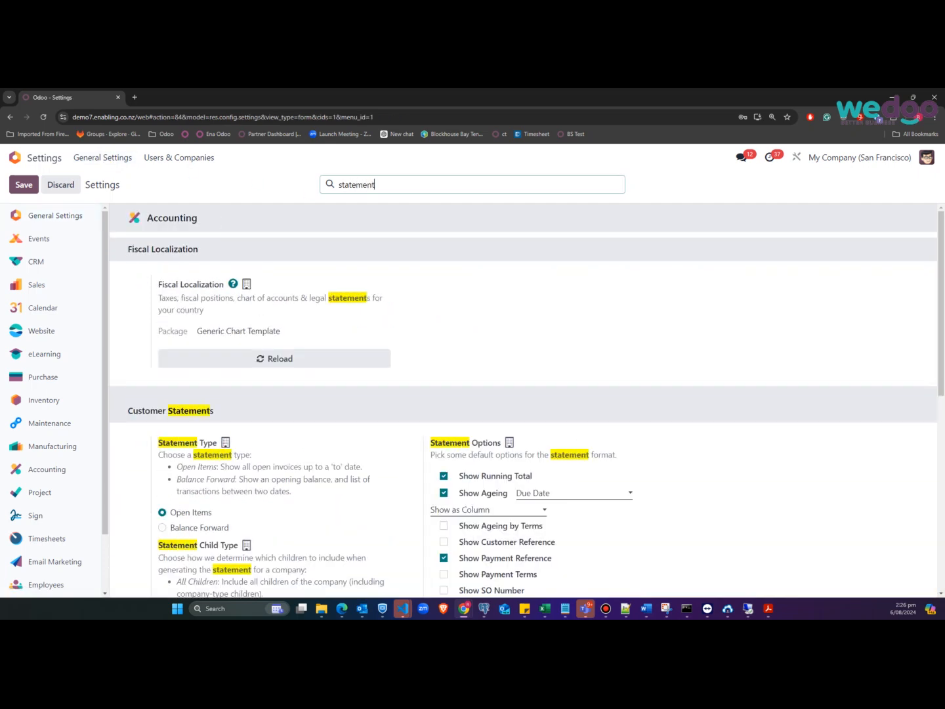
scroll(544, 309, "down", 2)
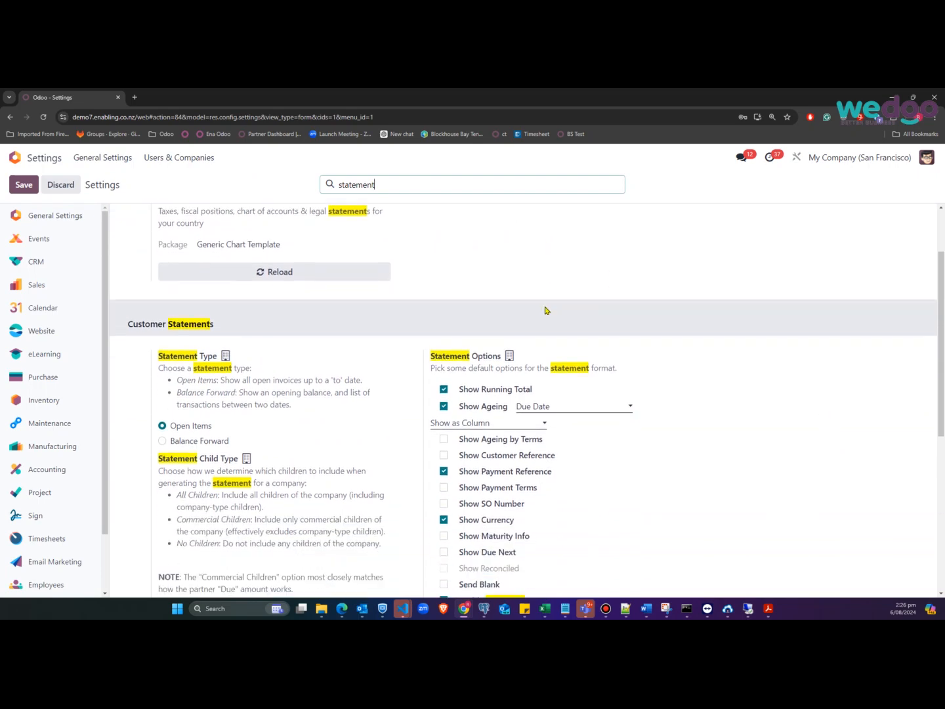
scroll(838, 334, "down", 1)
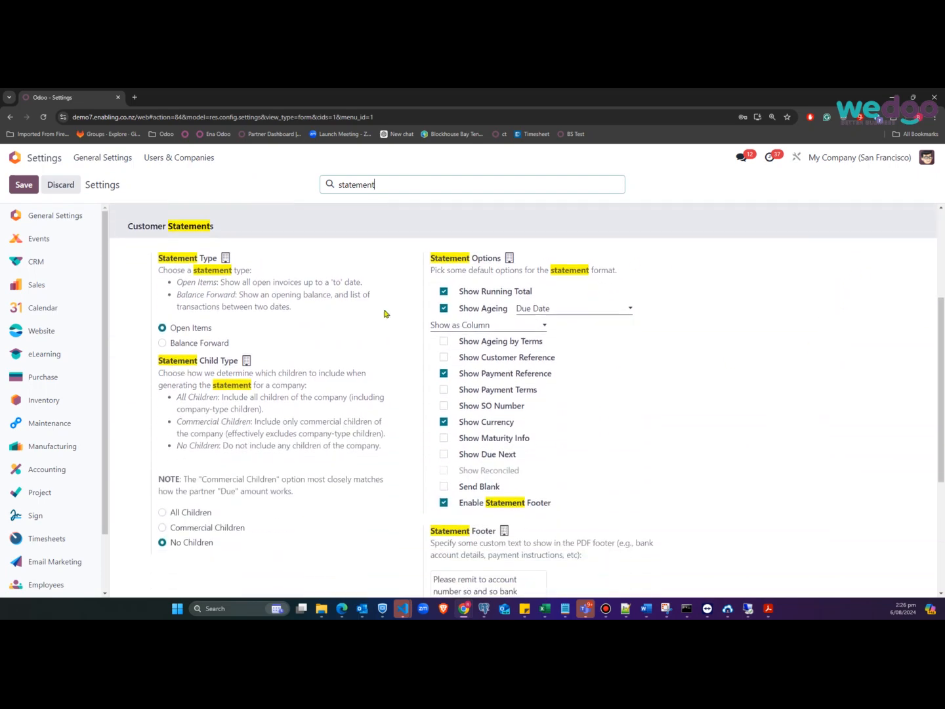
left_click_drag(124, 231, 247, 222)
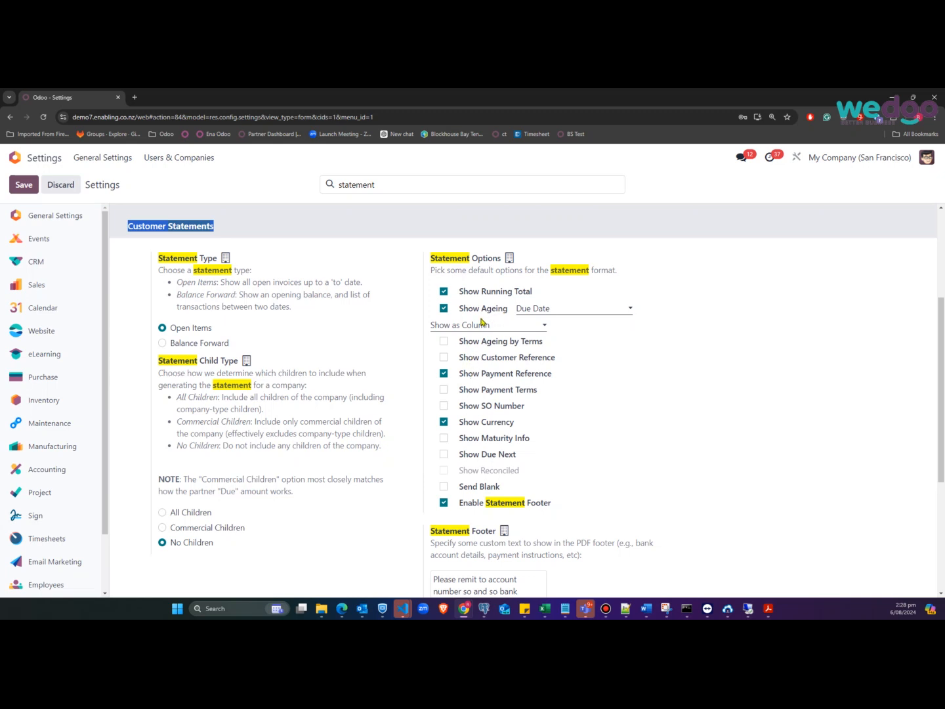
left_click(585, 312)
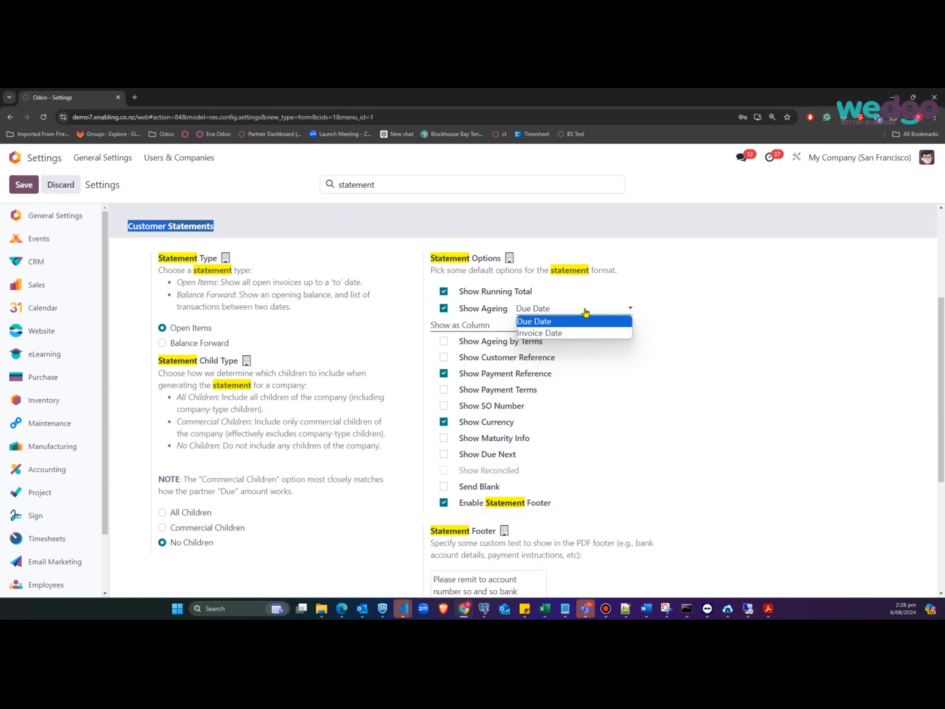
left_click(627, 453)
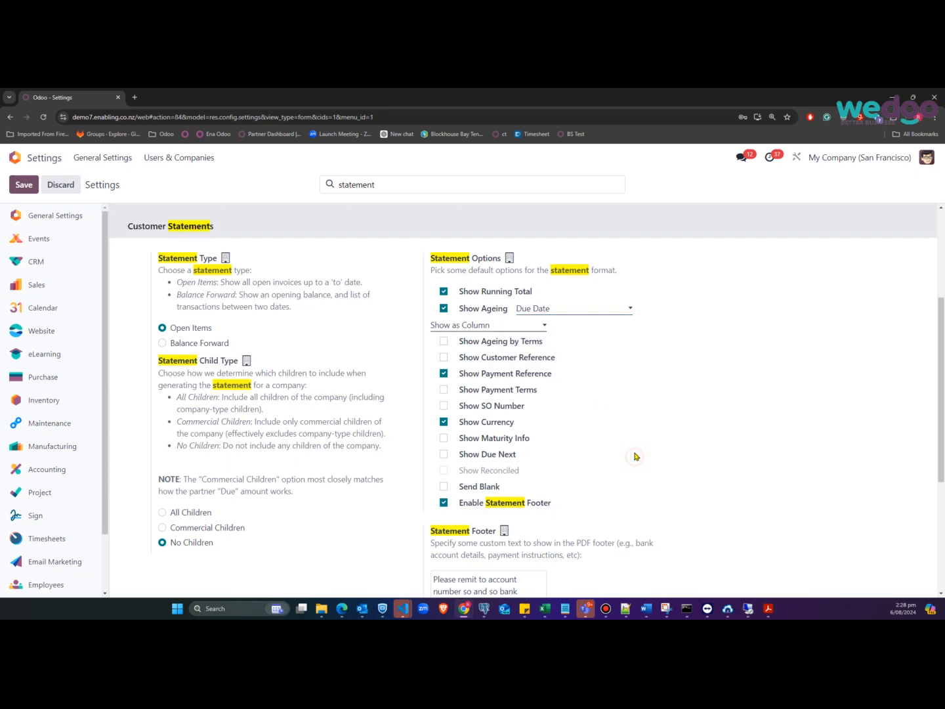
scroll(598, 459, "down", 3)
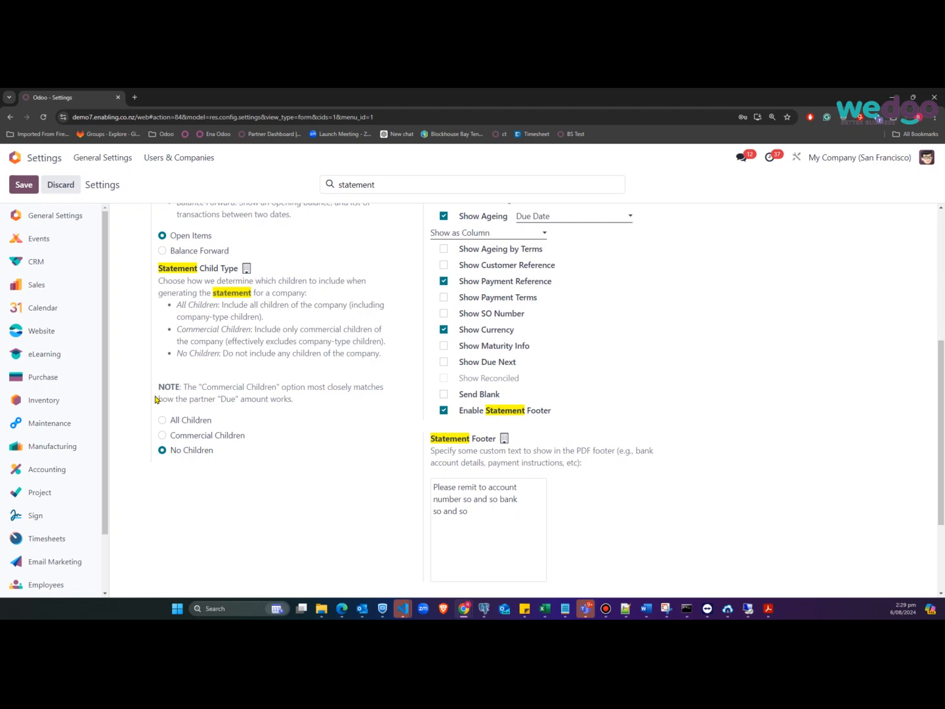
- Open the Contacts app in a new browser tab and filter the contacts by the name "parent"
right_click(14, 161)
left_click(39, 168)
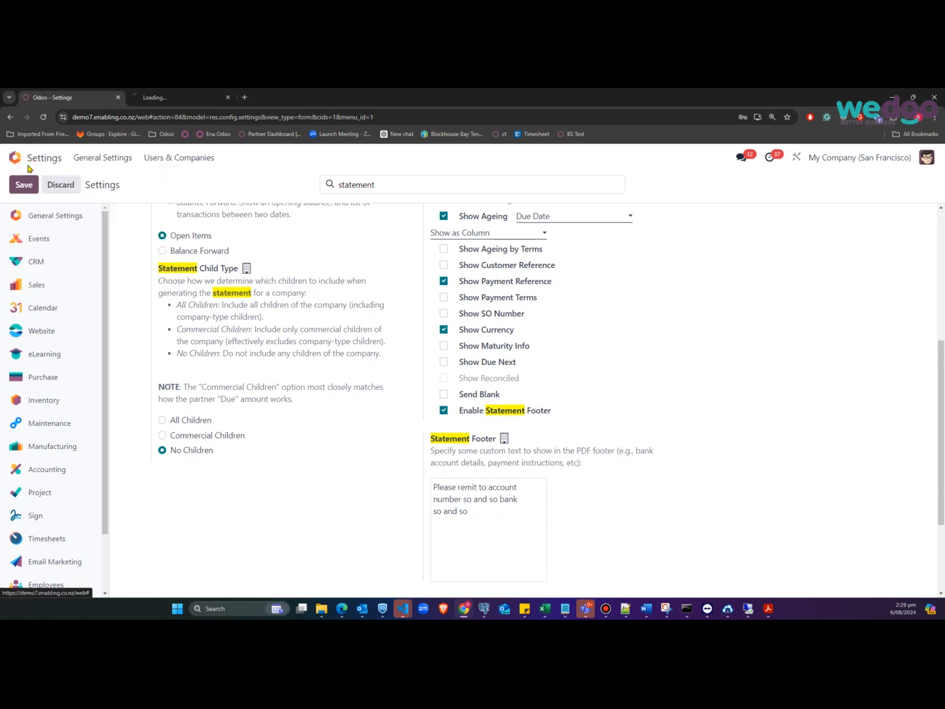
left_click(192, 99)
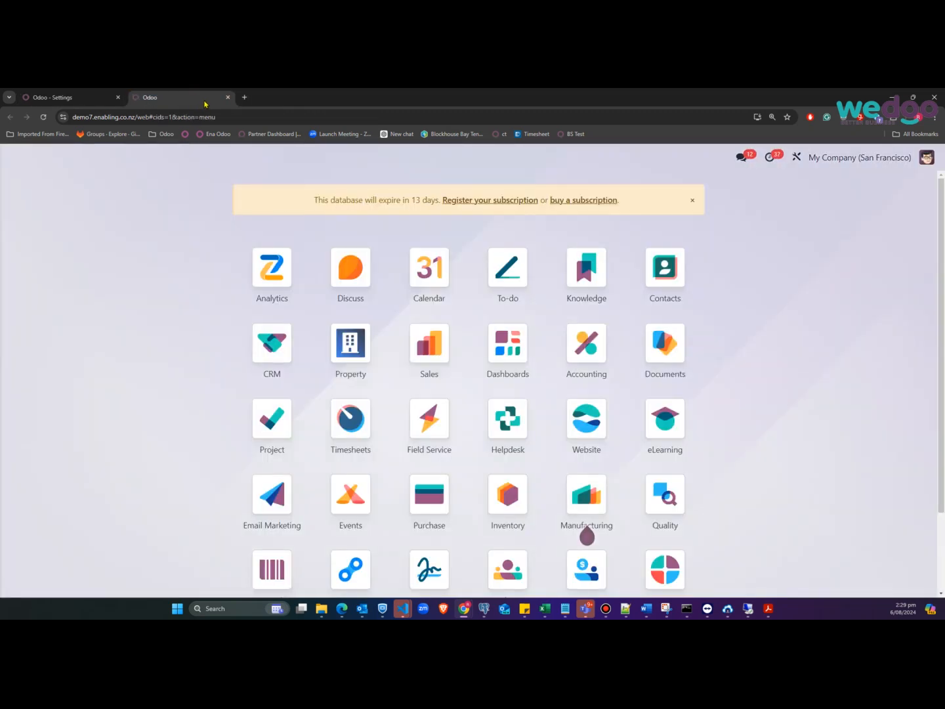
type("conta")
left_click(341, 288)
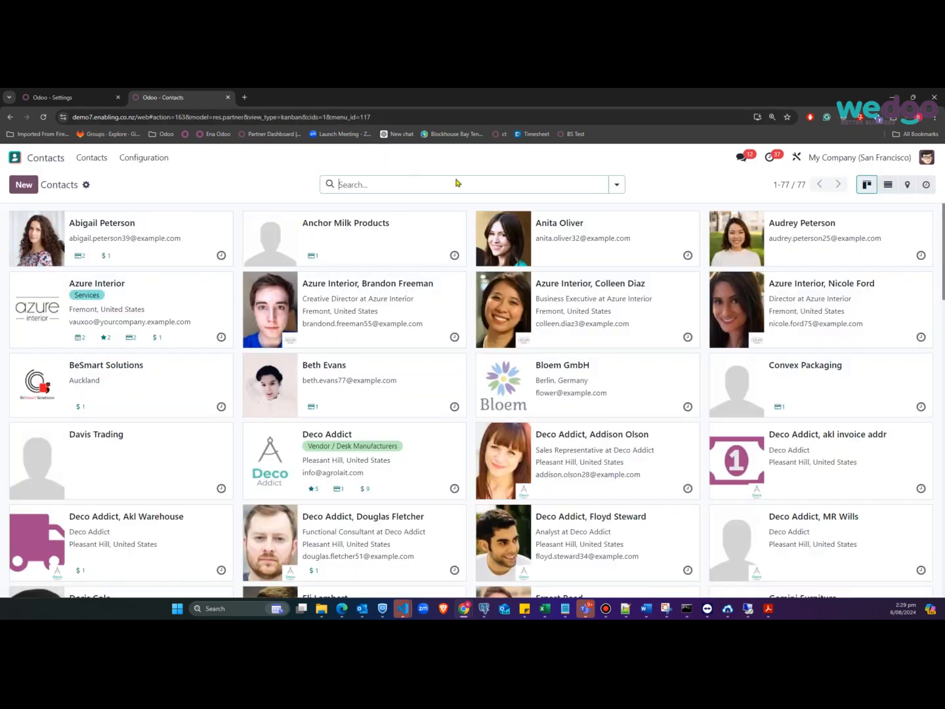
type("parent")
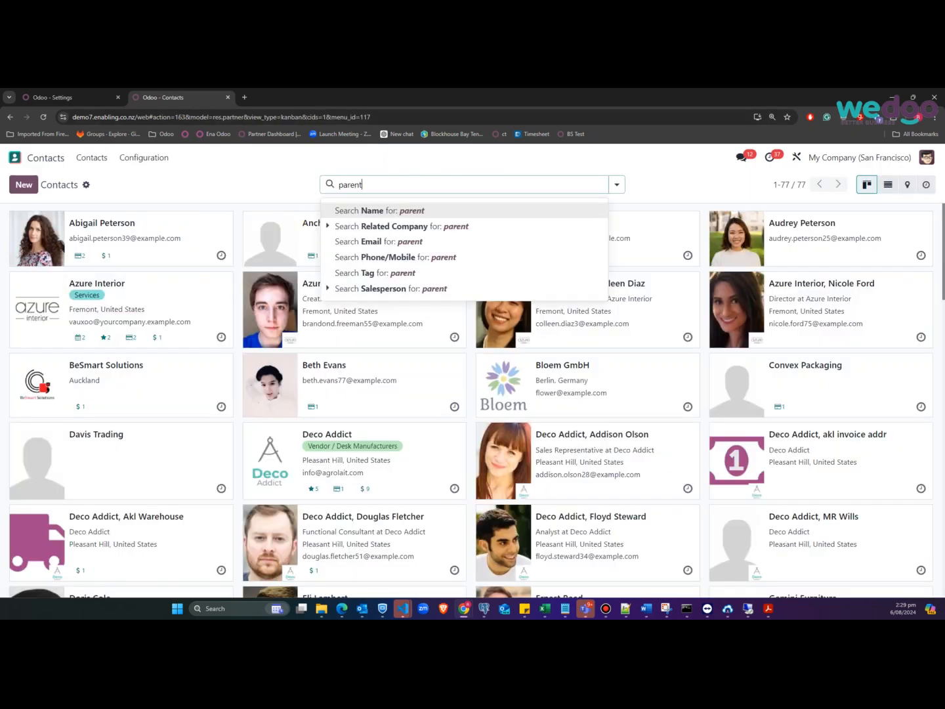
key("Return")
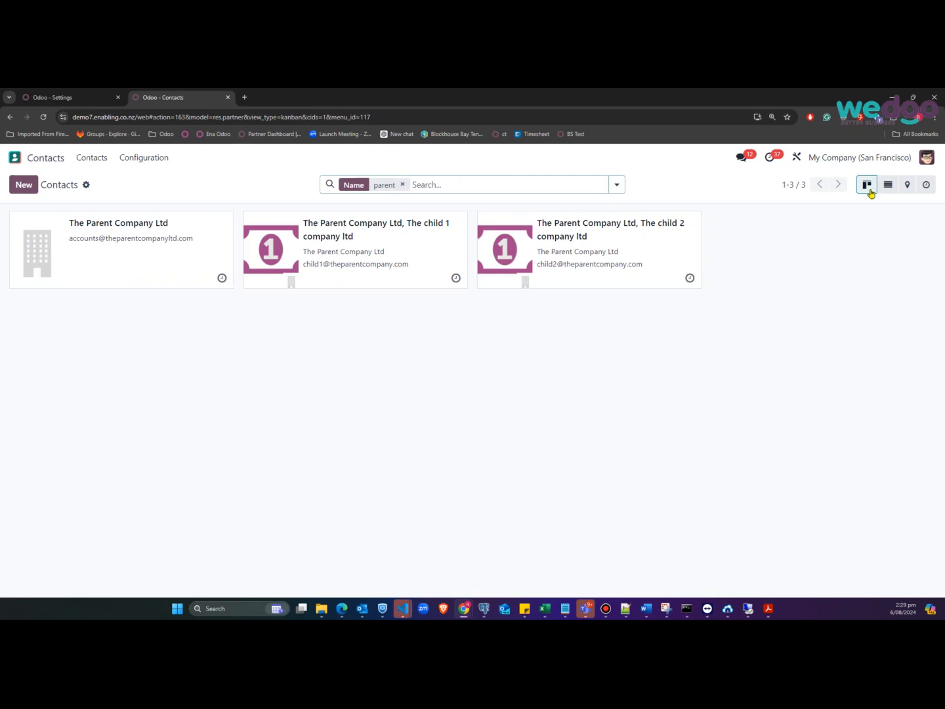
- Examine The Parent Company Ltd's contact record and its child contacts alongside the Statement Child Type options in the settings
left_click(155, 244)
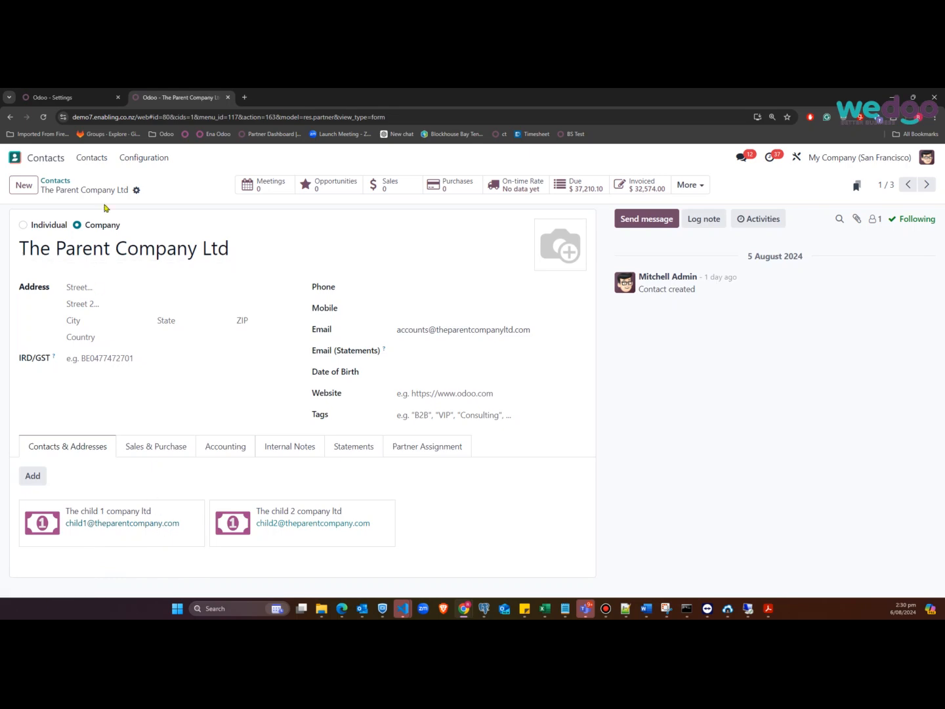
left_click(56, 181)
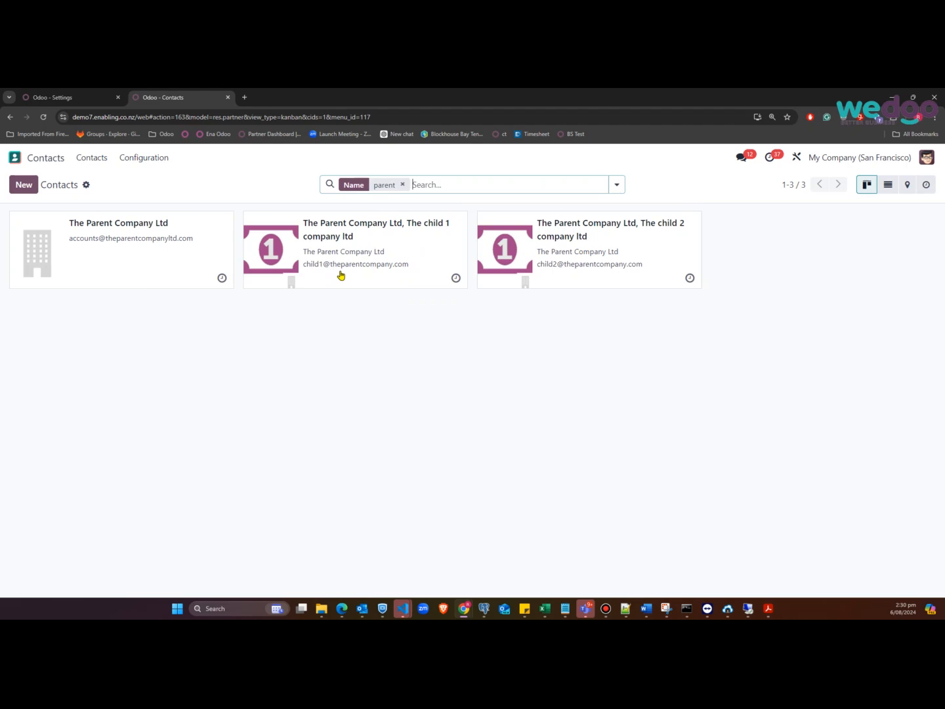
left_click(165, 269)
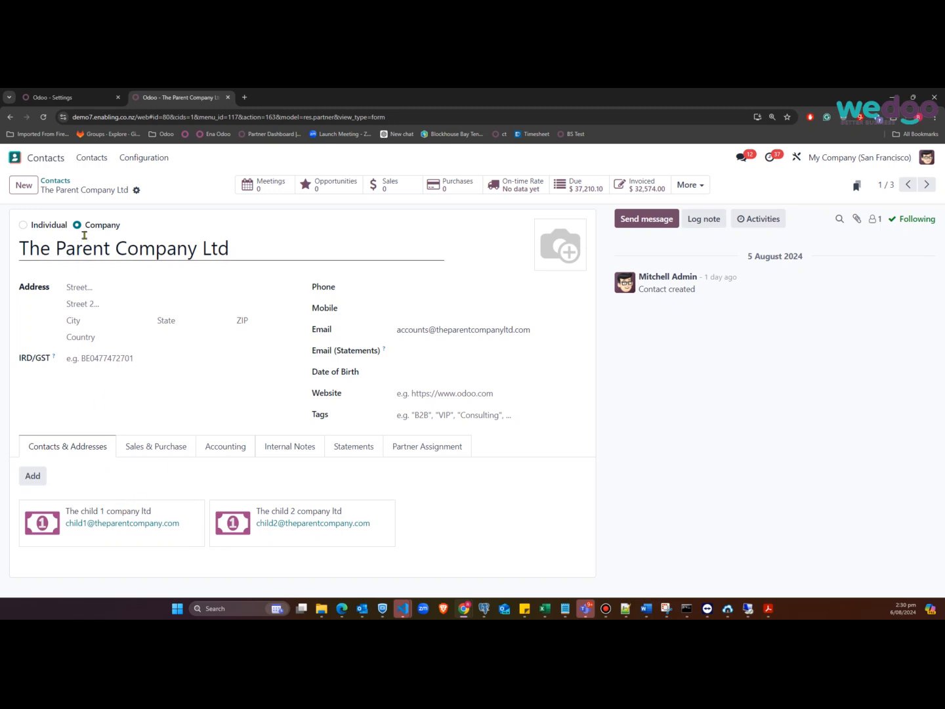
left_click(63, 93)
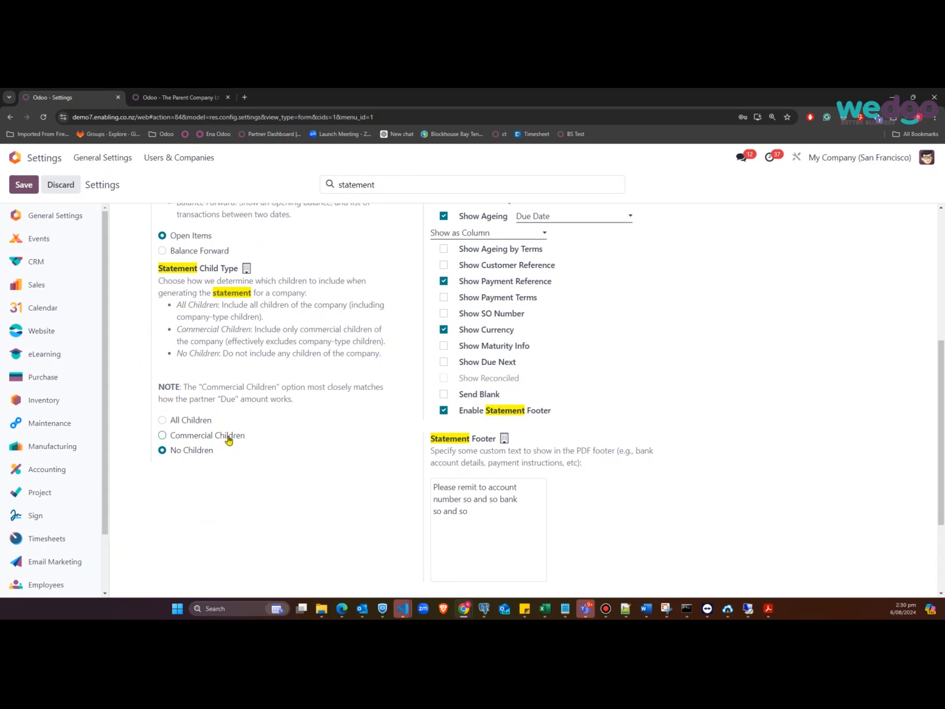
left_click(175, 98)
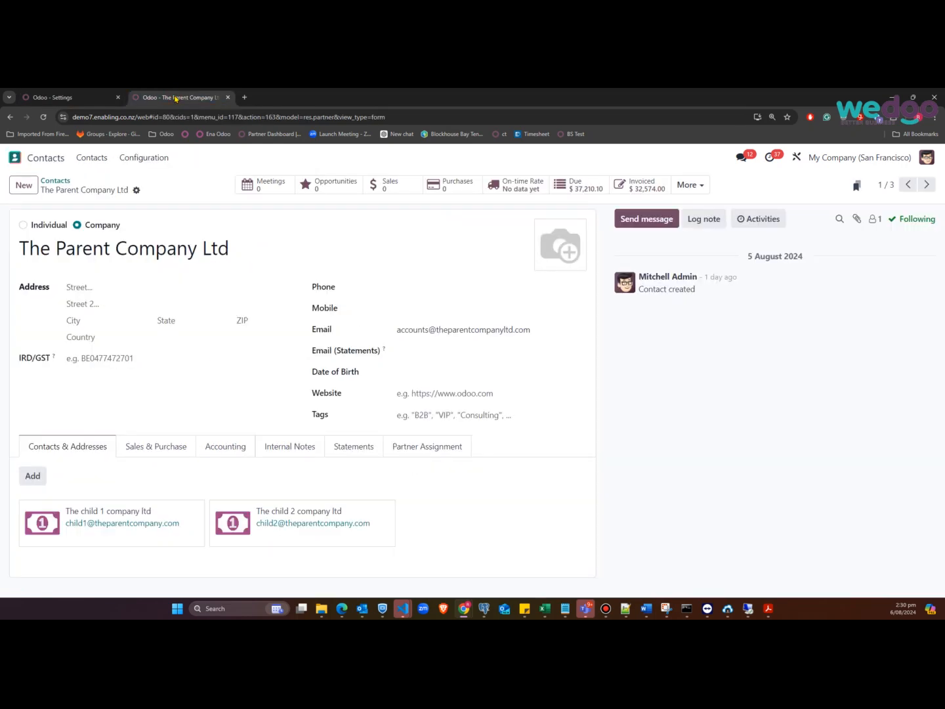
left_click(54, 181)
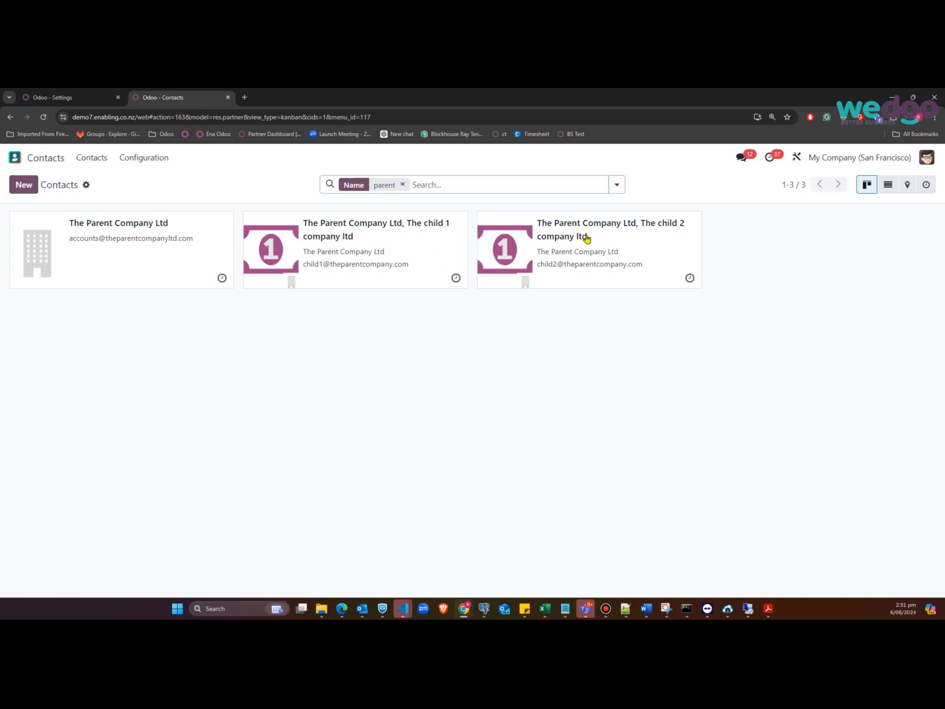
- Change the contact type of The child 1 company ltd to Company, save it, and return to the contacts list
left_click(340, 233)
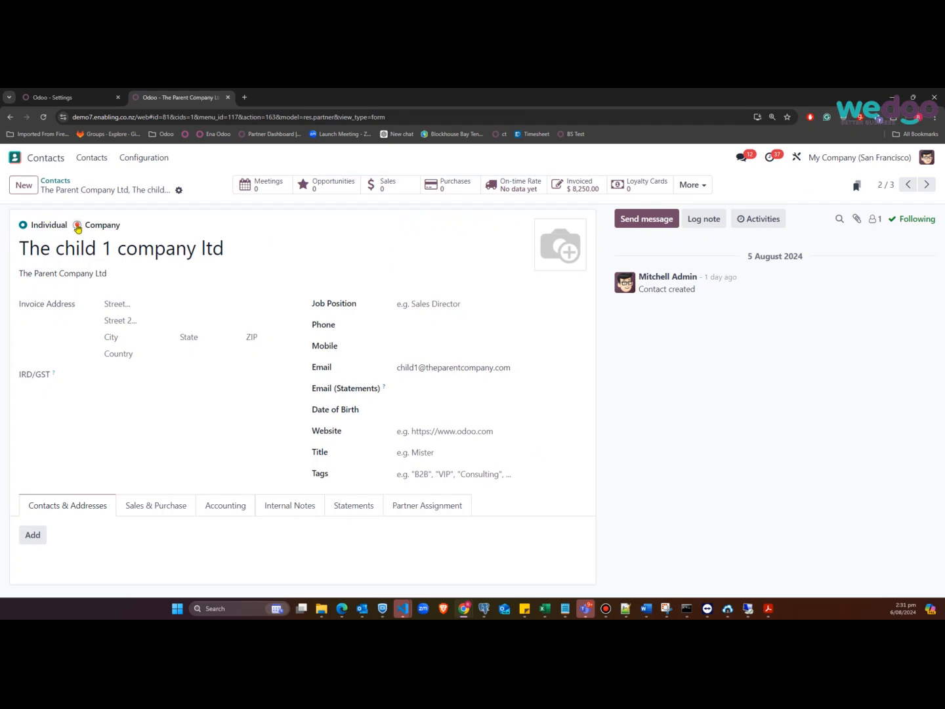
left_click(77, 226)
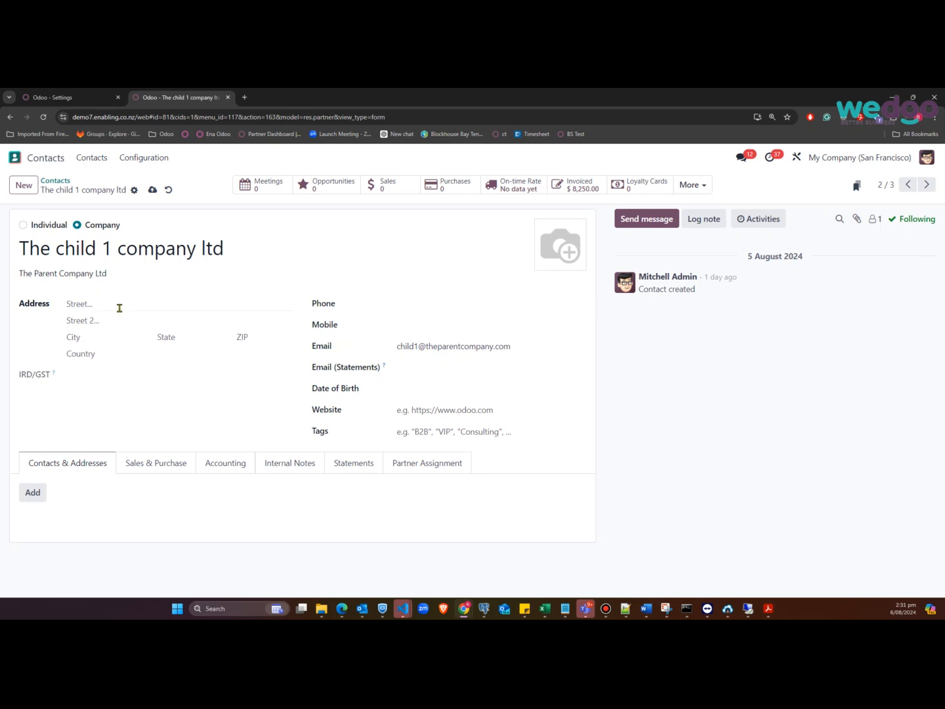
left_click(152, 190)
left_click(58, 183)
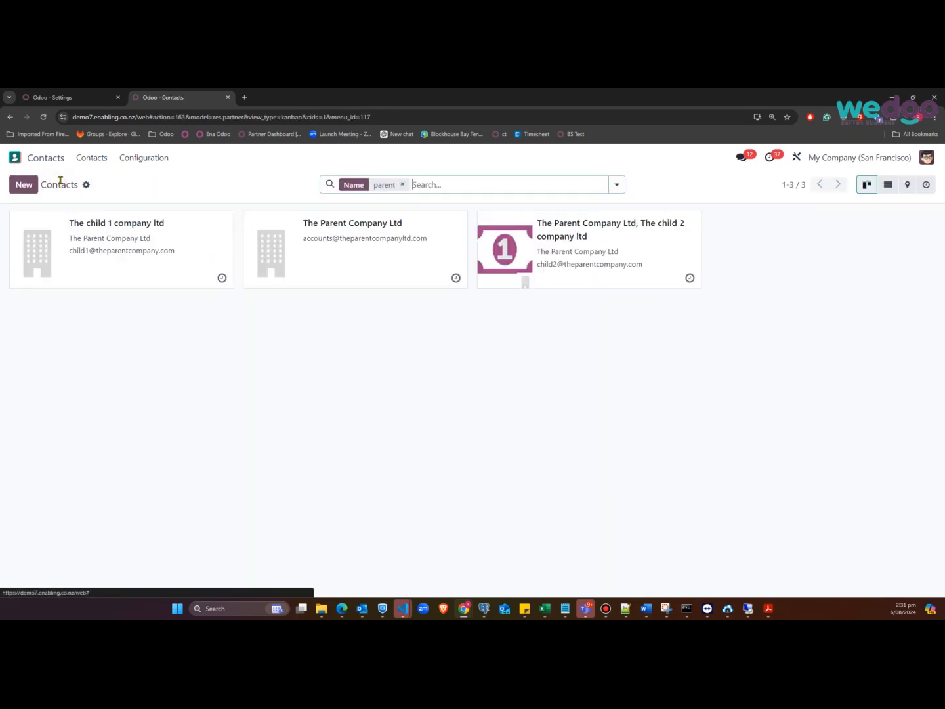
- Compare the contact type on the records of The child 1 company ltd and The Parent Company Ltd
left_click(107, 238)
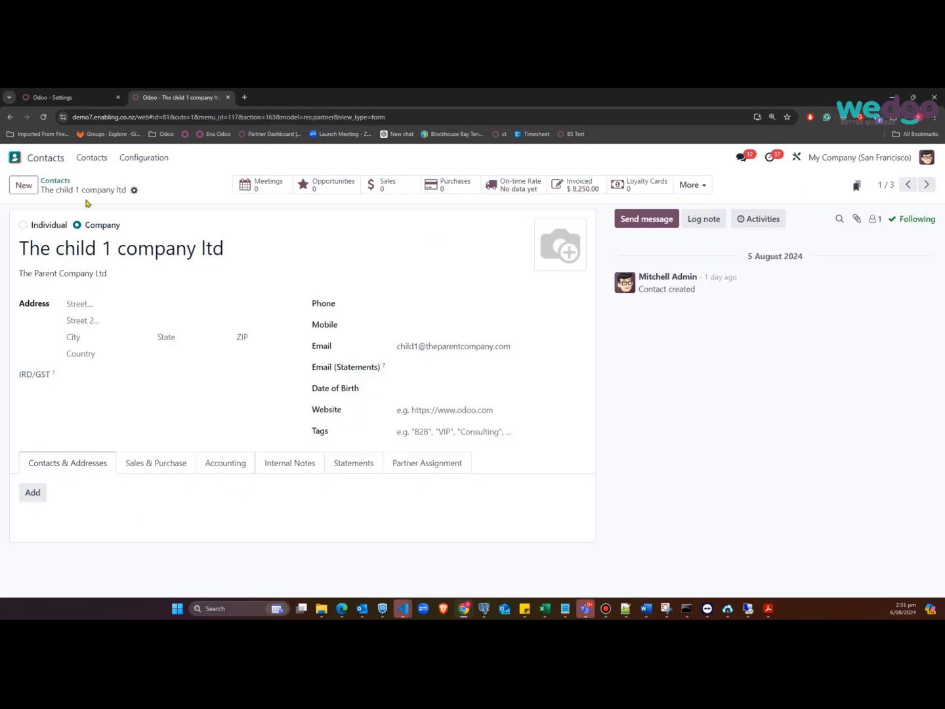
left_click(58, 182)
left_click(304, 254)
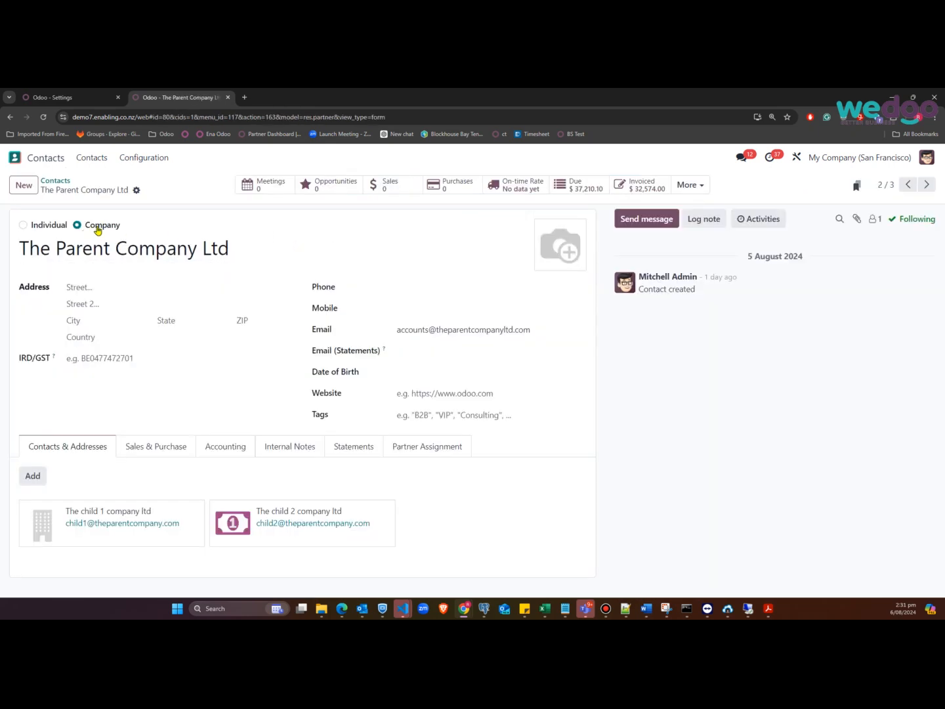
left_click(59, 183)
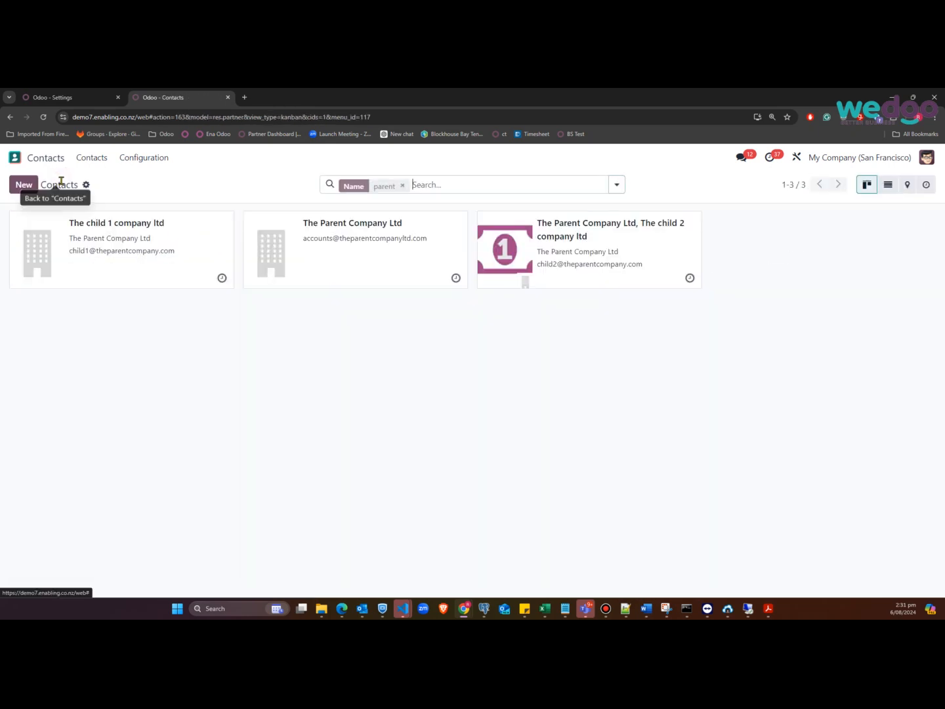
- Set the contact type of The child 1 company ltd back to Individual and return to the contacts list
left_click(98, 257)
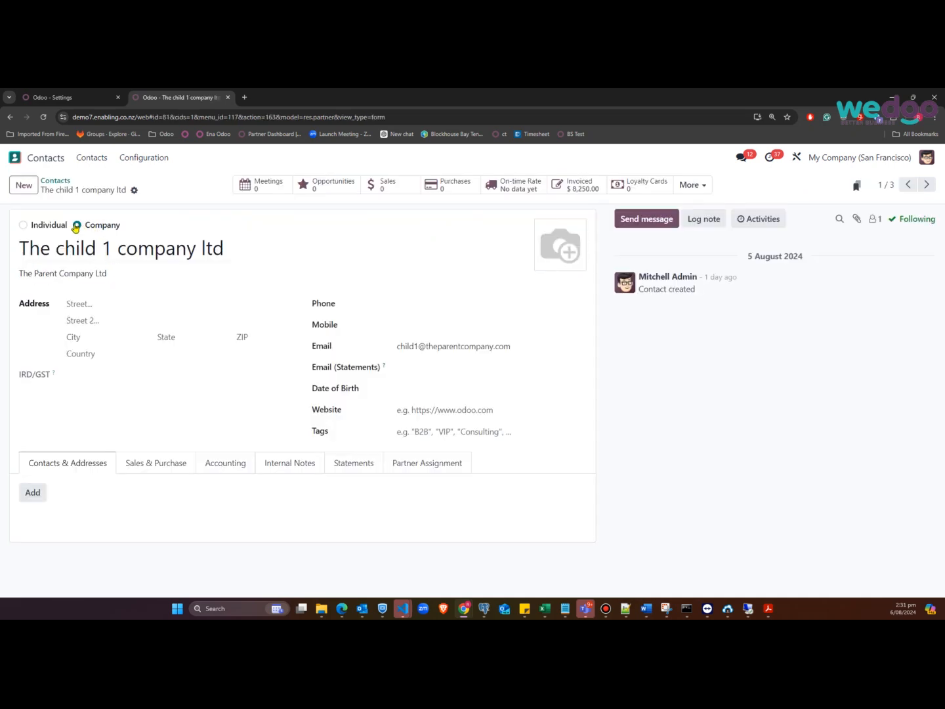
left_click(24, 226)
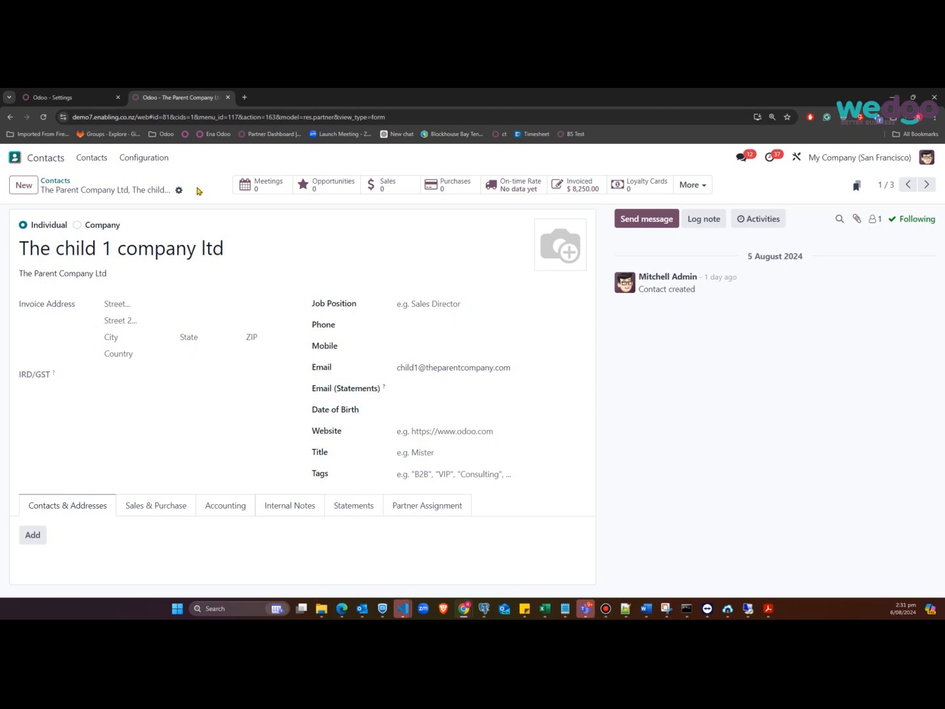
left_click(61, 181)
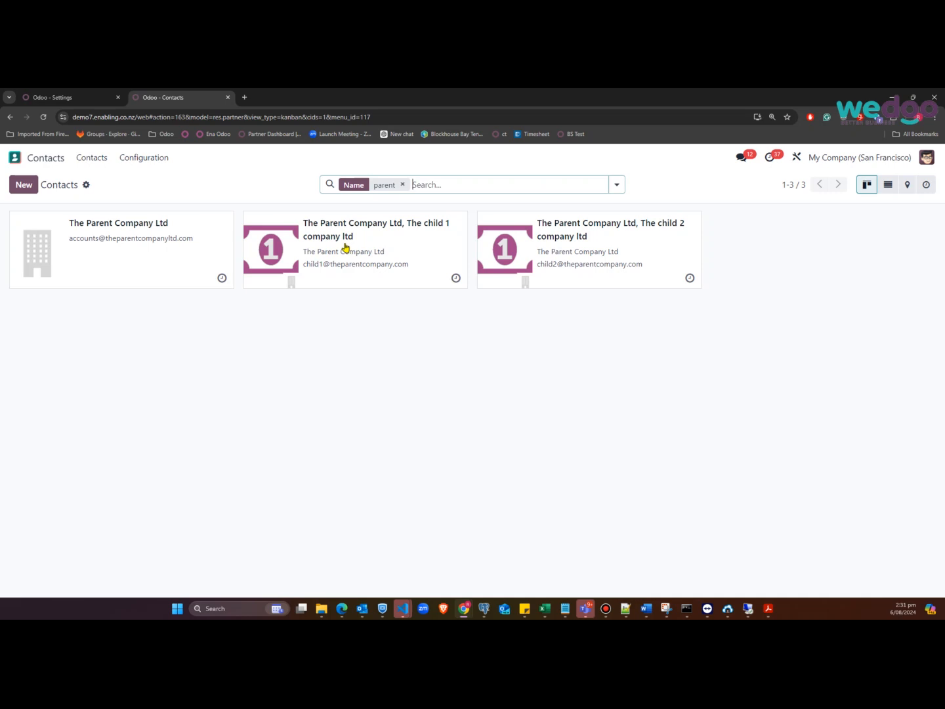
- Review the Statement Type and Statement Child Type options in the settings and return to the contacts list
left_click(40, 97)
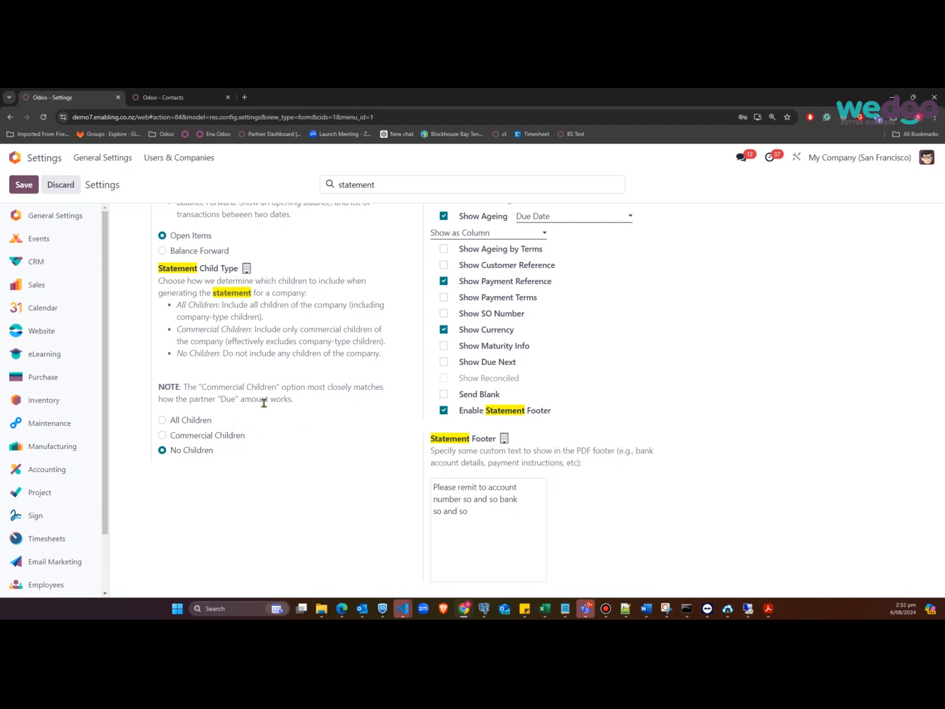
scroll(266, 403, "down", 2)
scroll(267, 407, "up", 3)
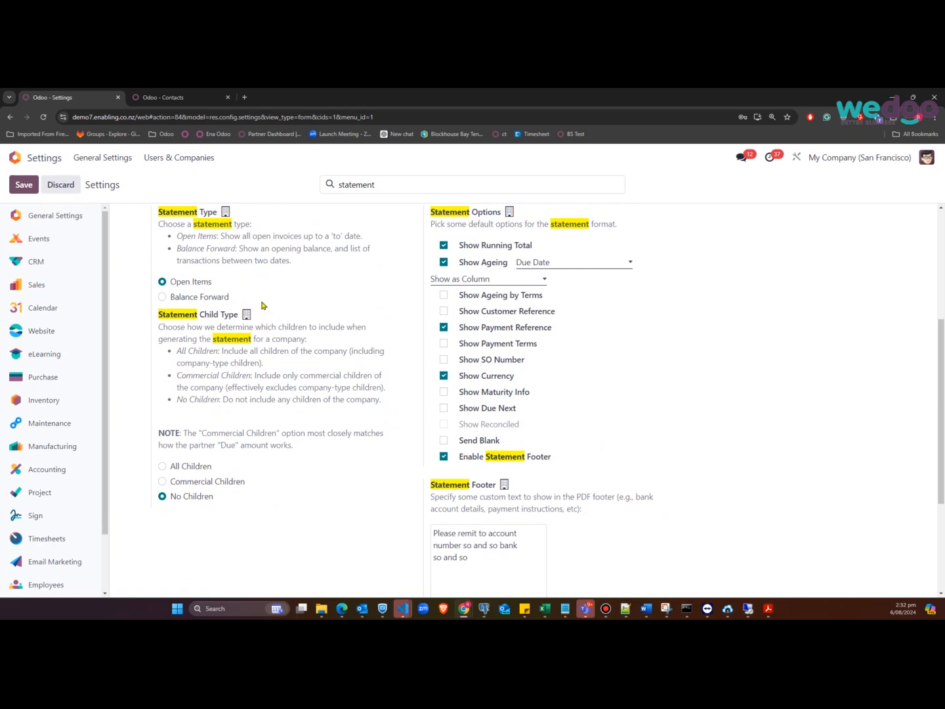
left_click(168, 98)
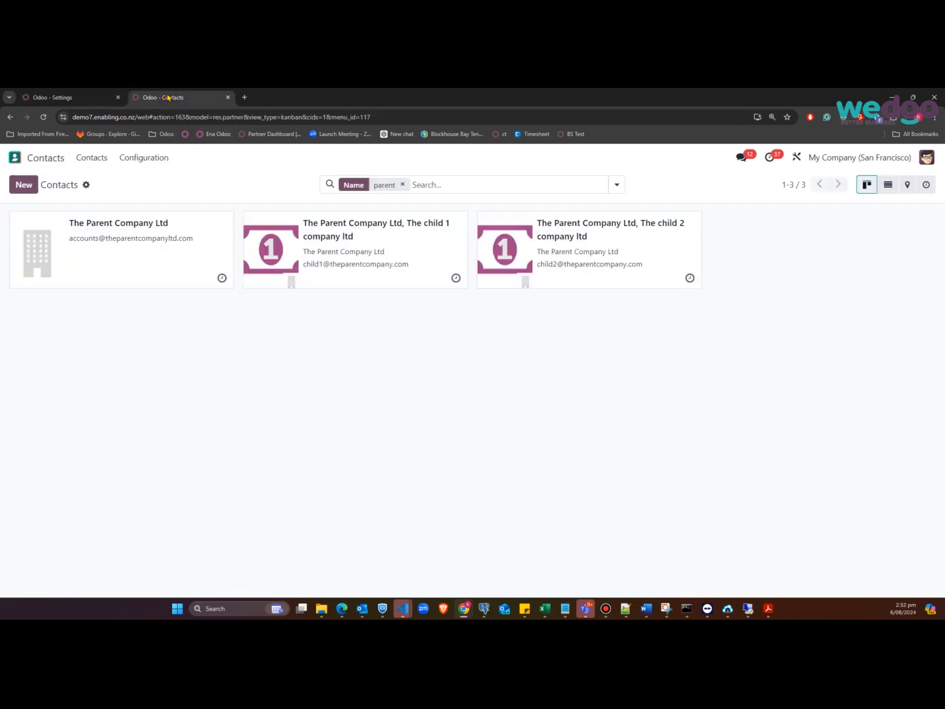
- Open The Parent Company Ltd's contact record and examine its Email and Email (Statements) fields
left_click(141, 250)
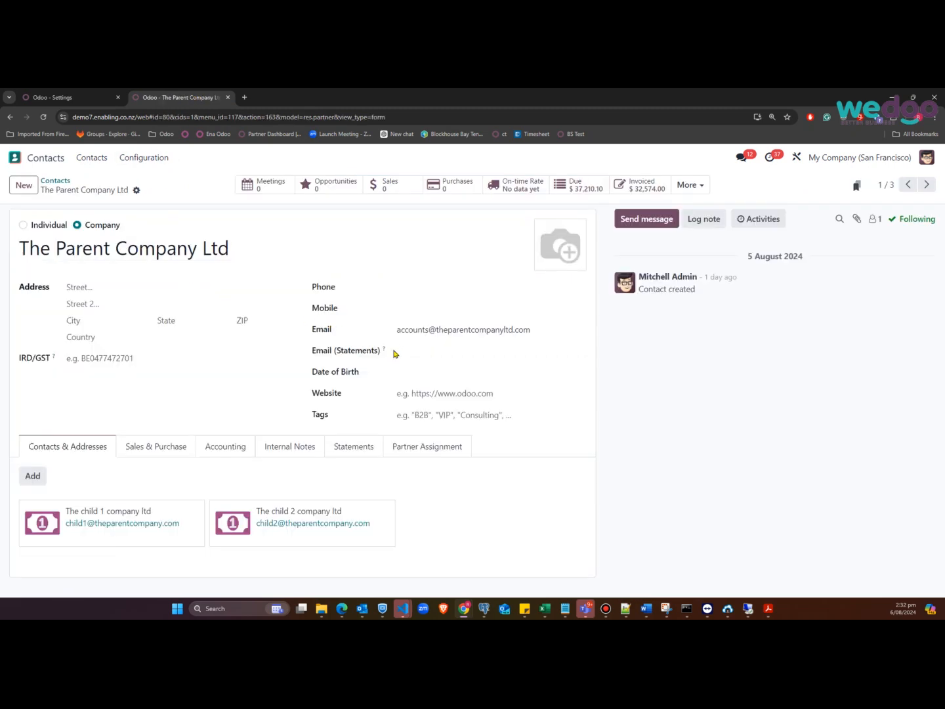
mouse_move(386, 351)
key("alt+Tab")
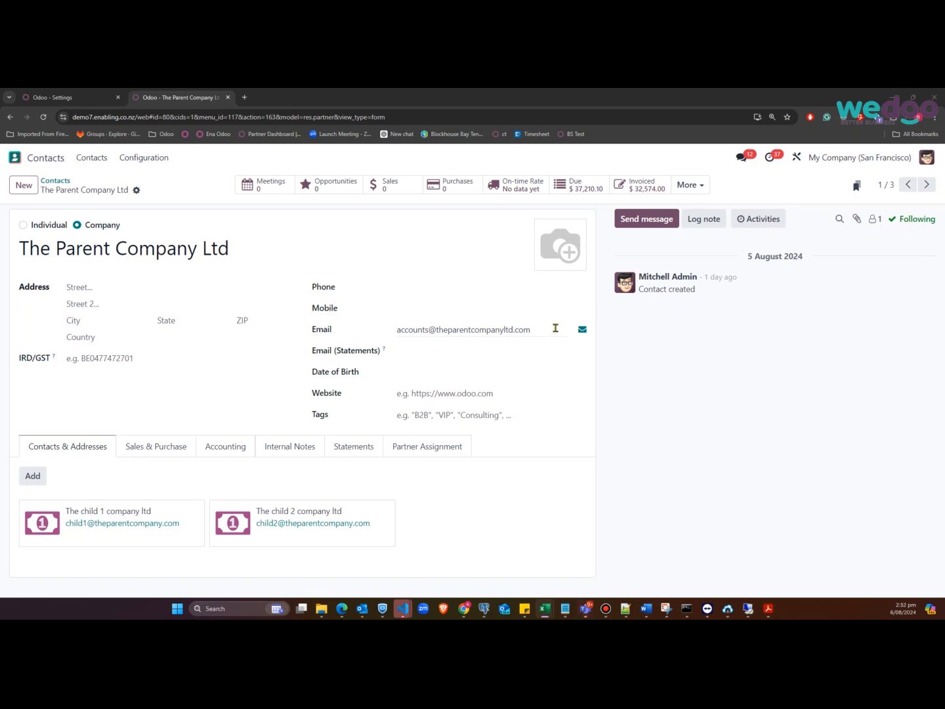
left_click(407, 350)
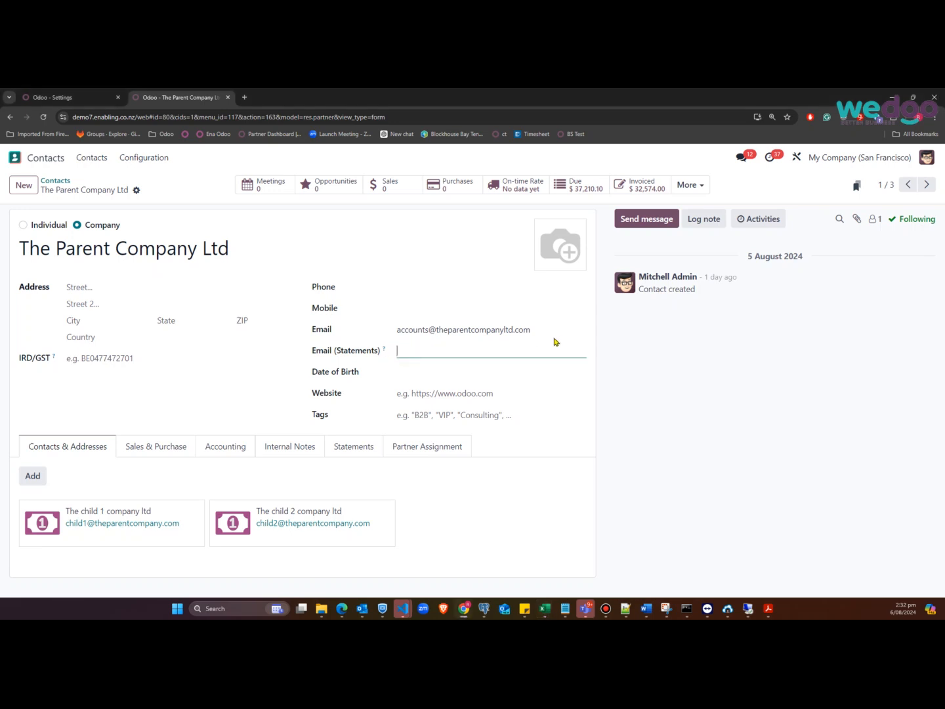
left_click_drag(545, 329, 363, 351)
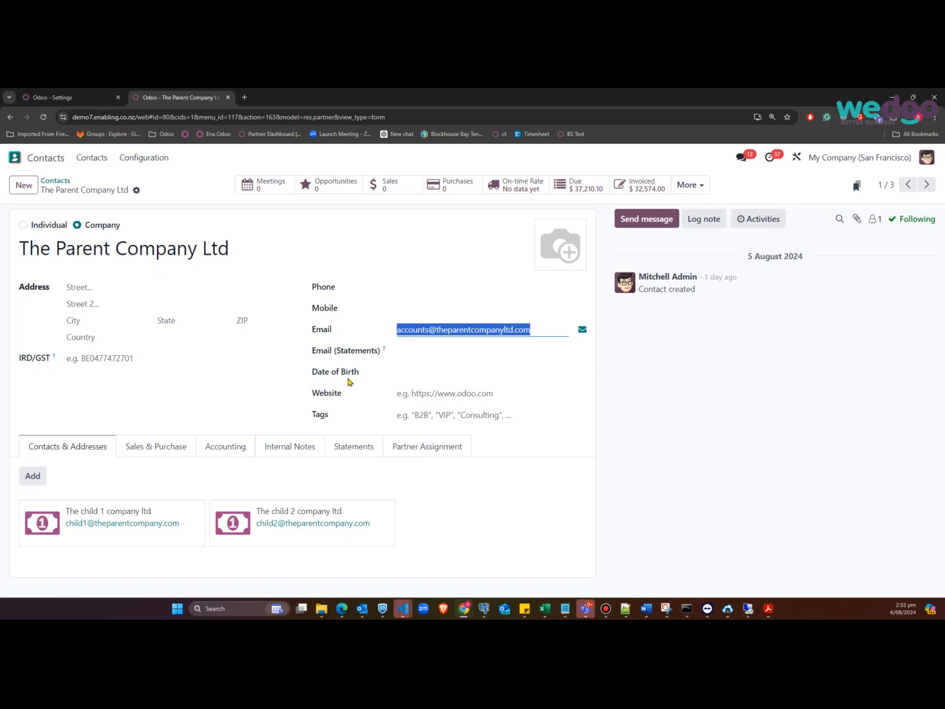
left_click(422, 352)
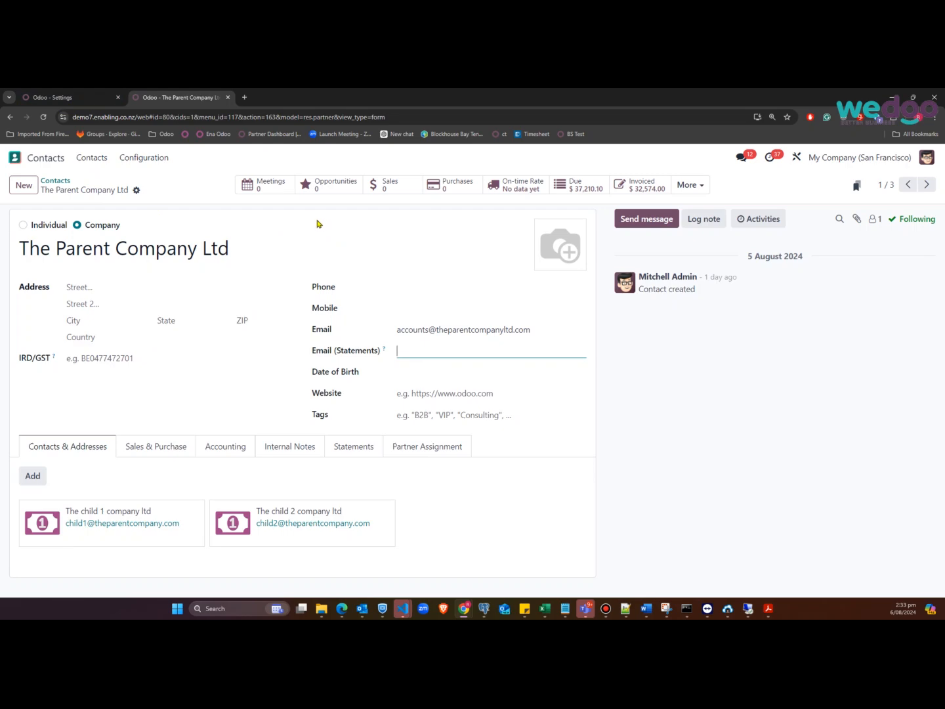
- Start Print Statements for The Parent Company Ltd, try the Balance Forward statement type, and set it back to Open Items
left_click(136, 191)
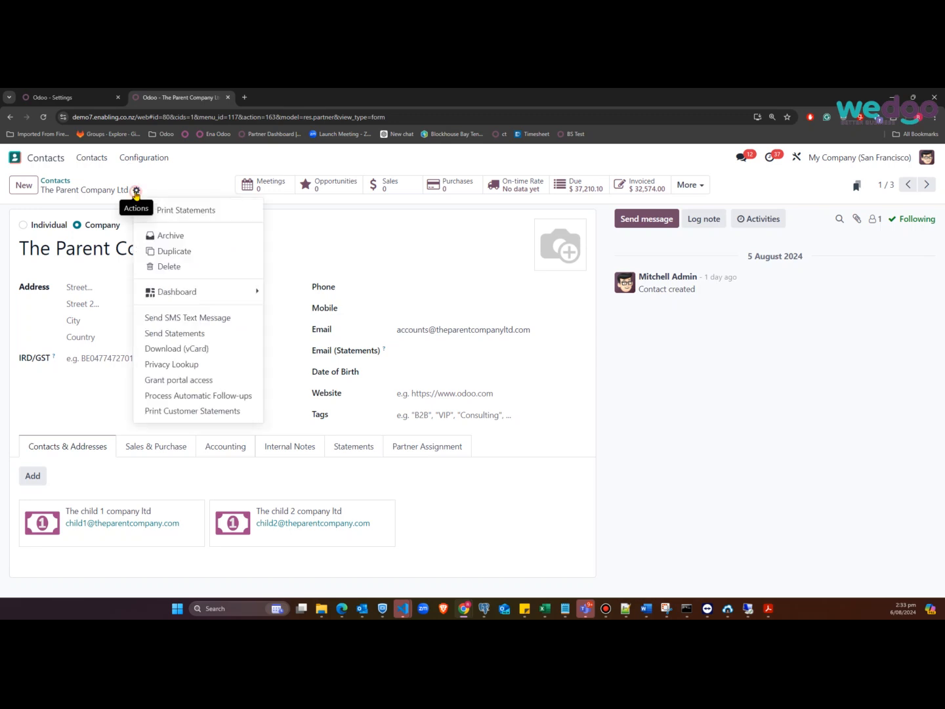
left_click(171, 212)
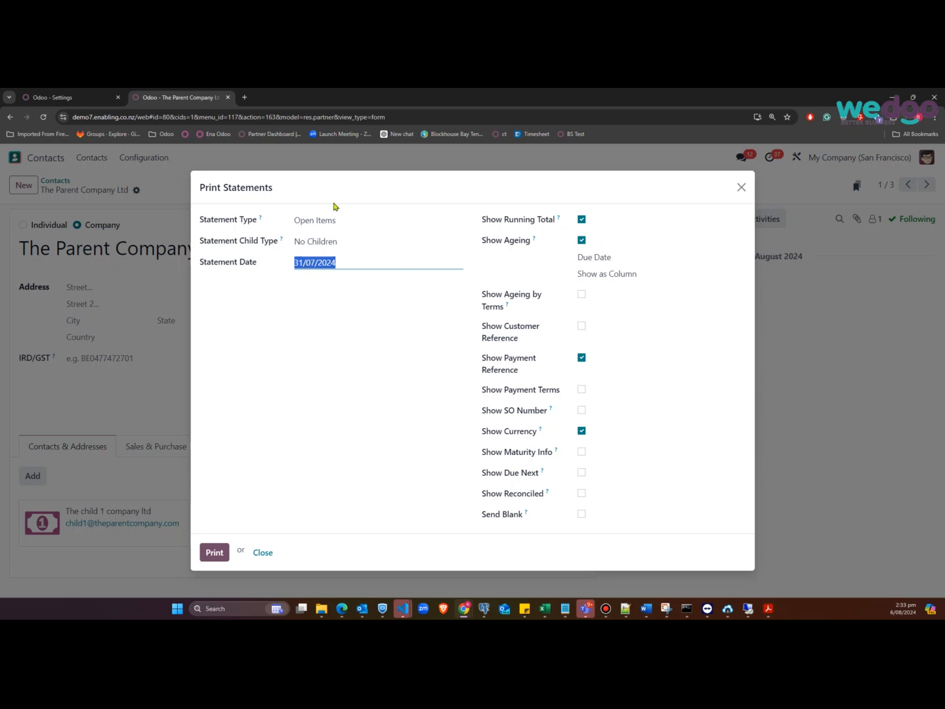
left_click(350, 224)
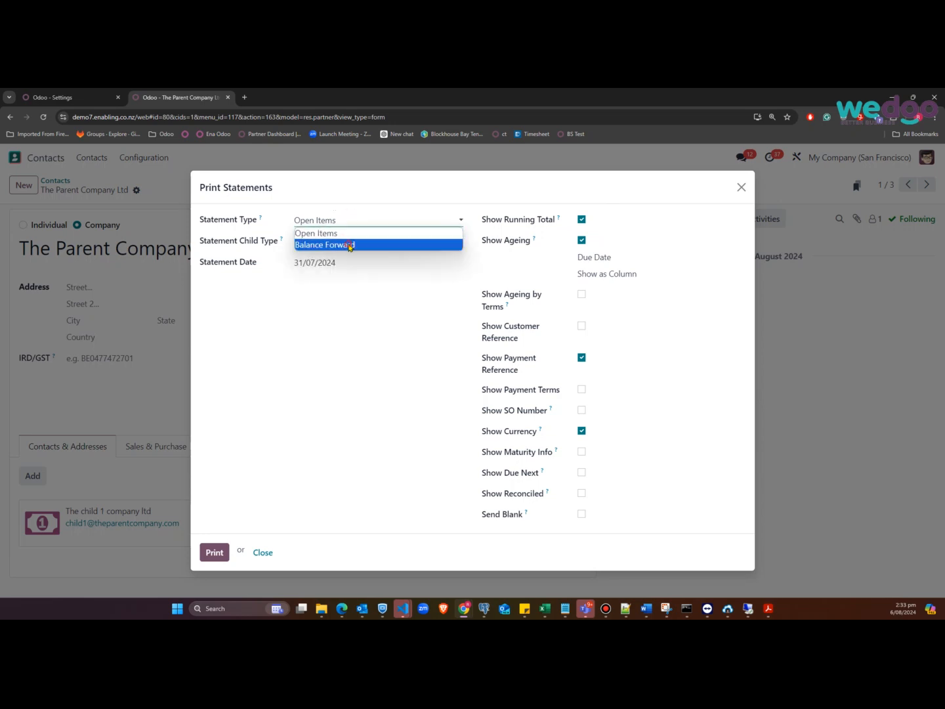
left_click(351, 244)
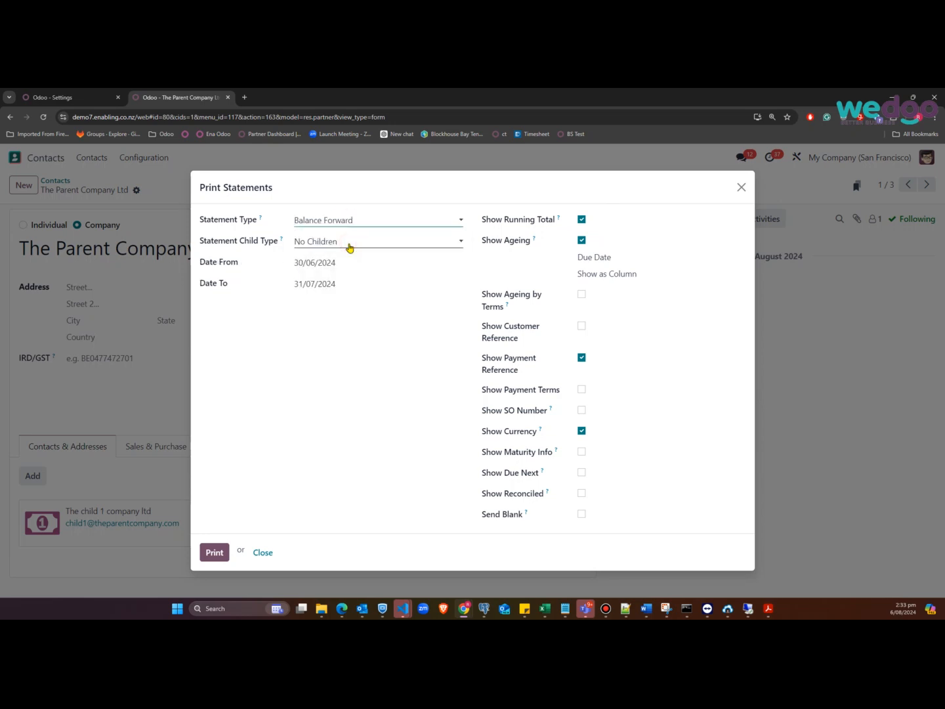
left_click(376, 220)
left_click(354, 234)
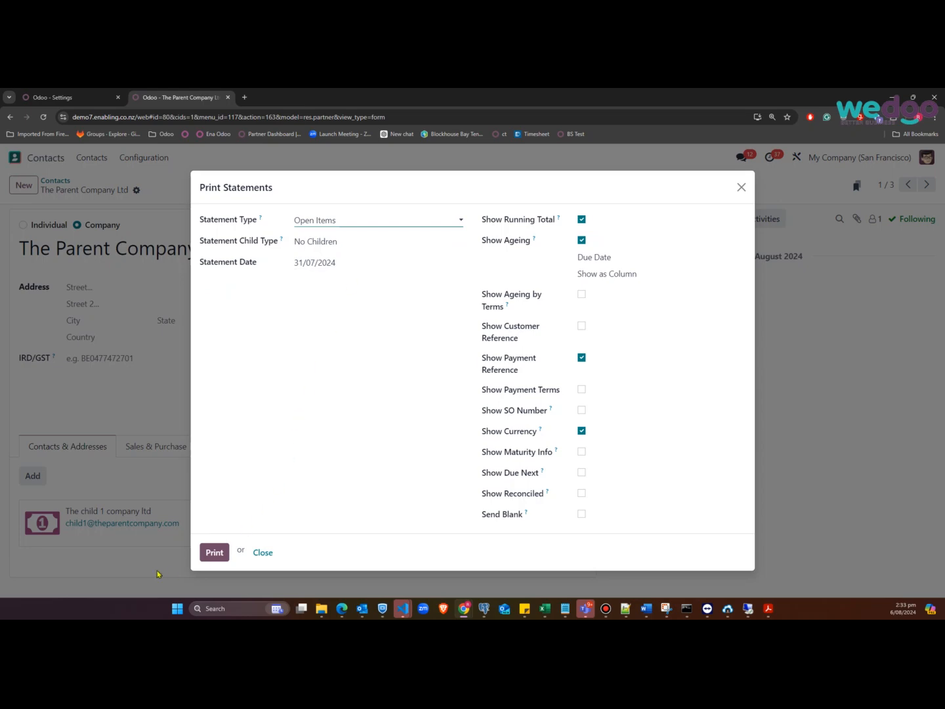
- Print the Open Items statement with No Children dated 31/07/2024 and open the downloaded PDF
left_click(215, 552)
left_click(450, 427)
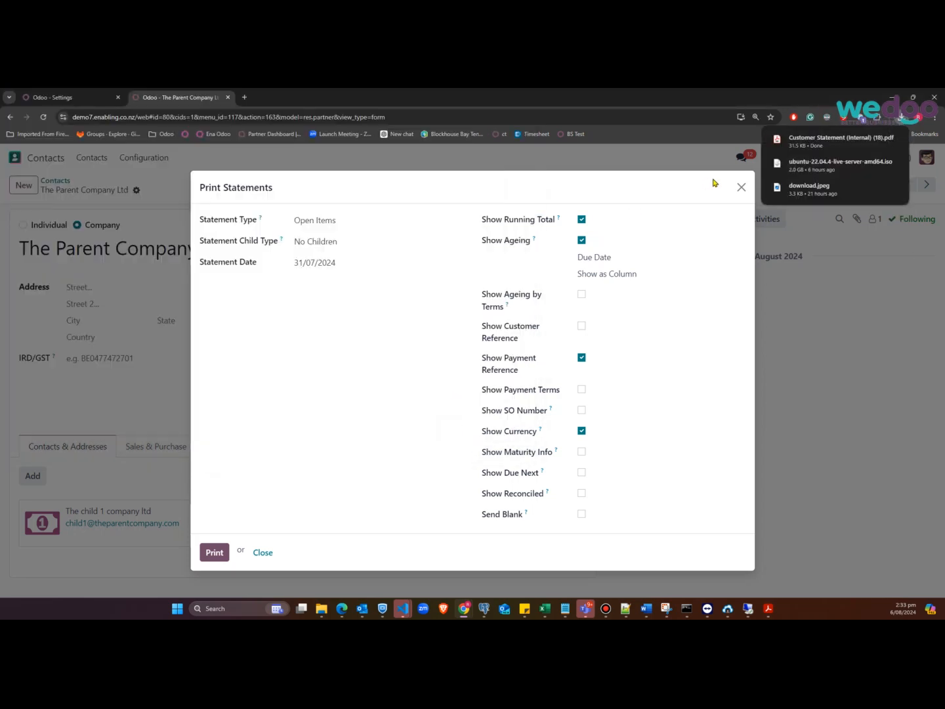
left_click(841, 139)
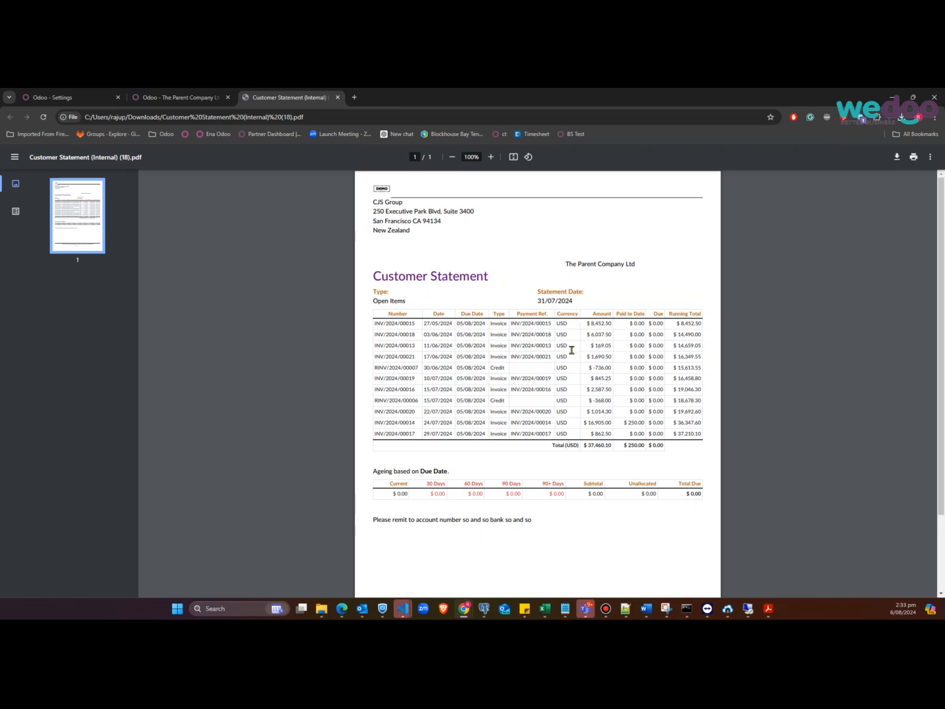
- Compare the columns and ageing table of the statement PDF with the display options chosen in Print Statements
left_click(185, 98)
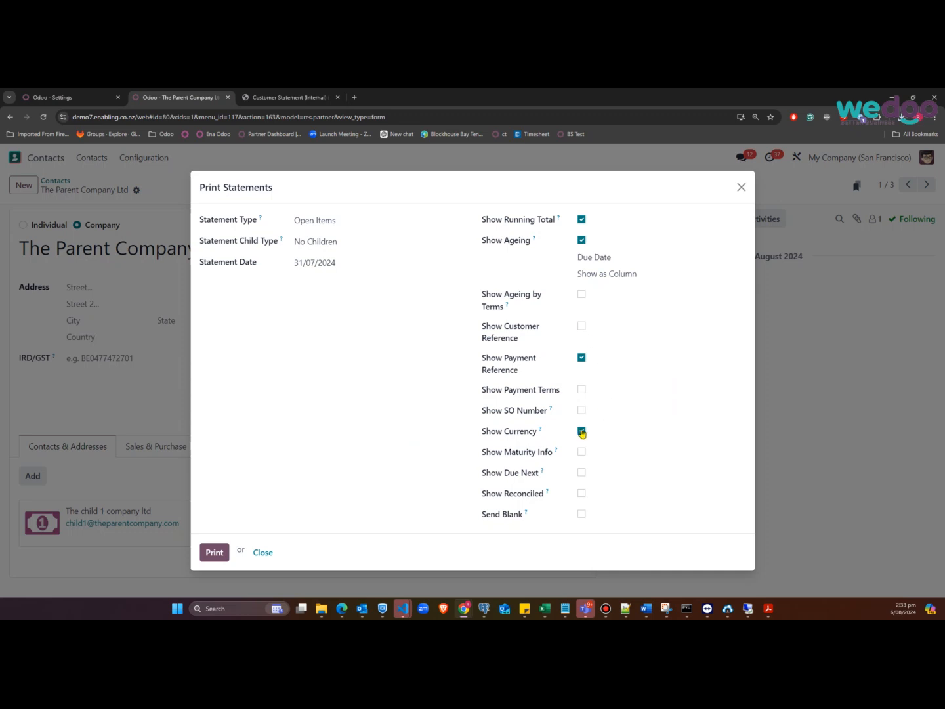
left_click(294, 98)
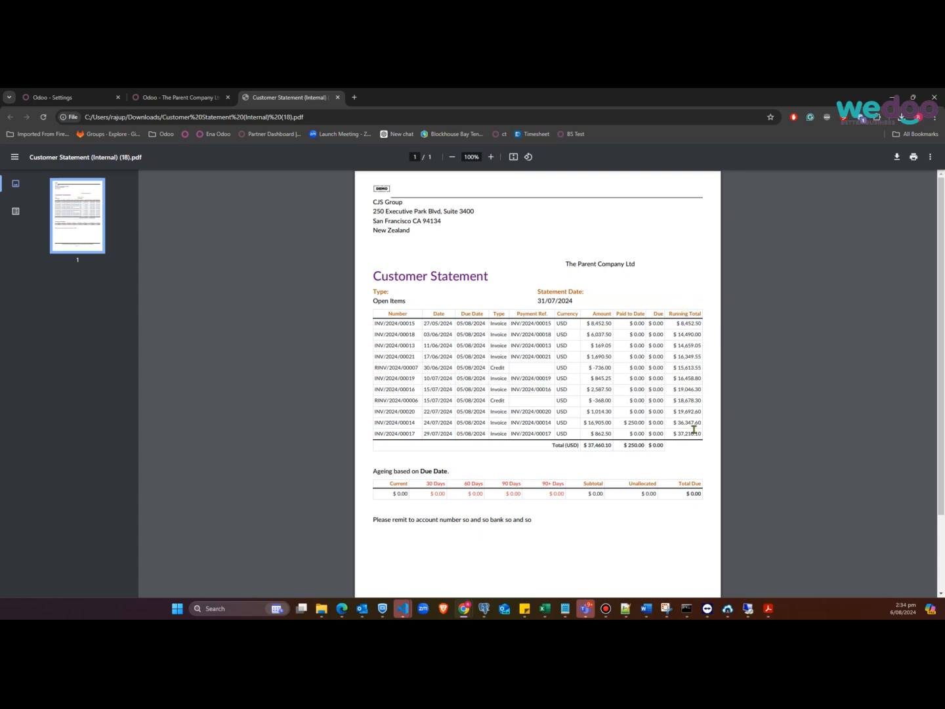
left_click(175, 98)
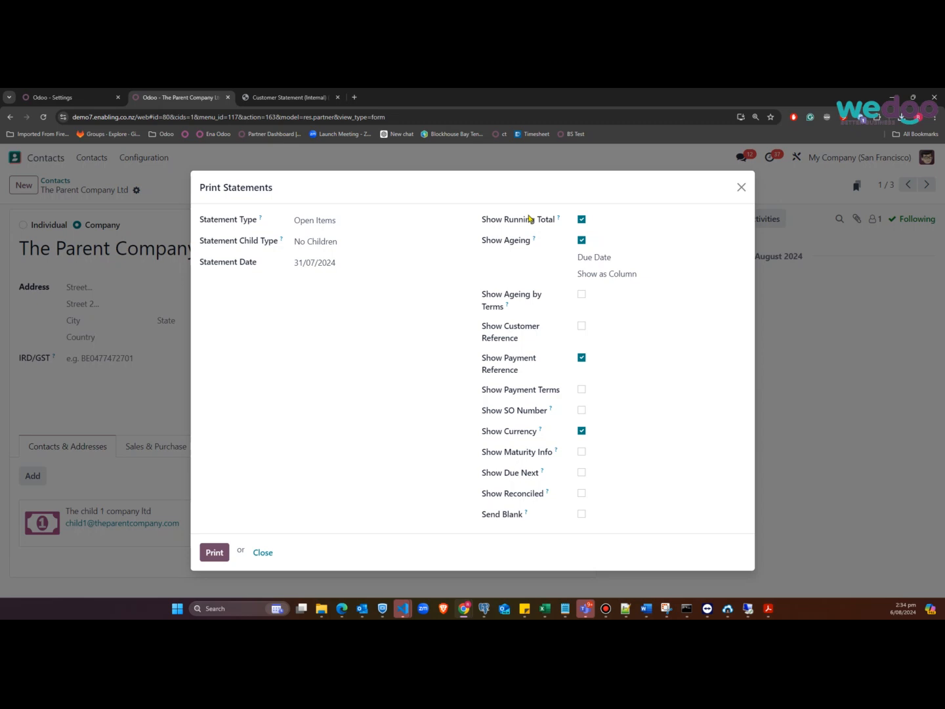
left_click(299, 97)
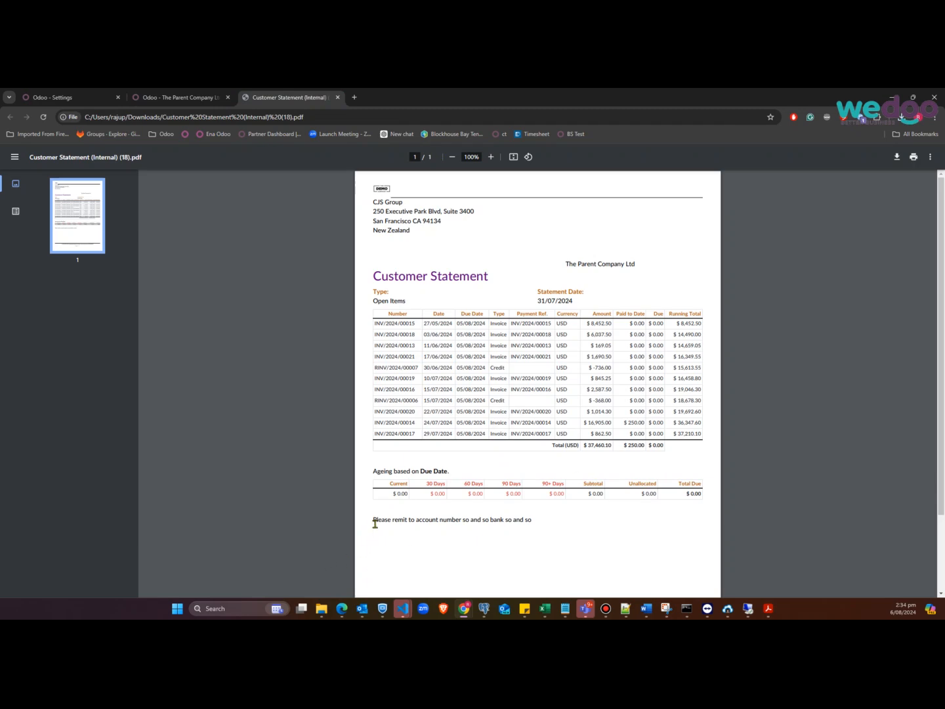
- Compare the remittance text at the end of the statement PDF with the Statement Footer text in the settings
left_click_drag(373, 521, 554, 523)
left_click(554, 523)
left_click(68, 96)
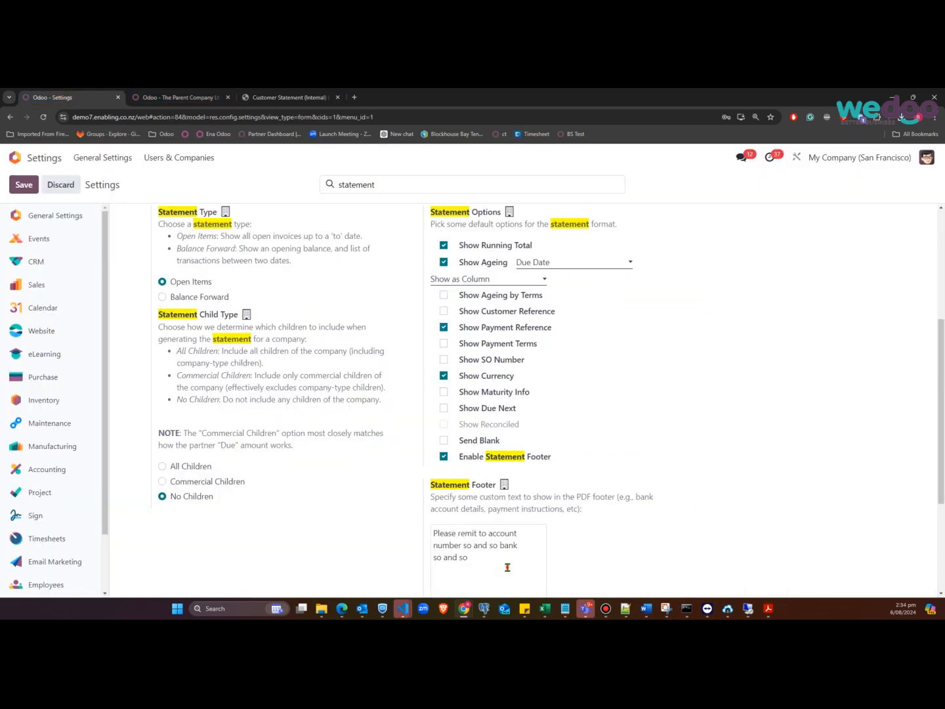
left_click_drag(488, 552, 405, 534)
left_click(301, 96)
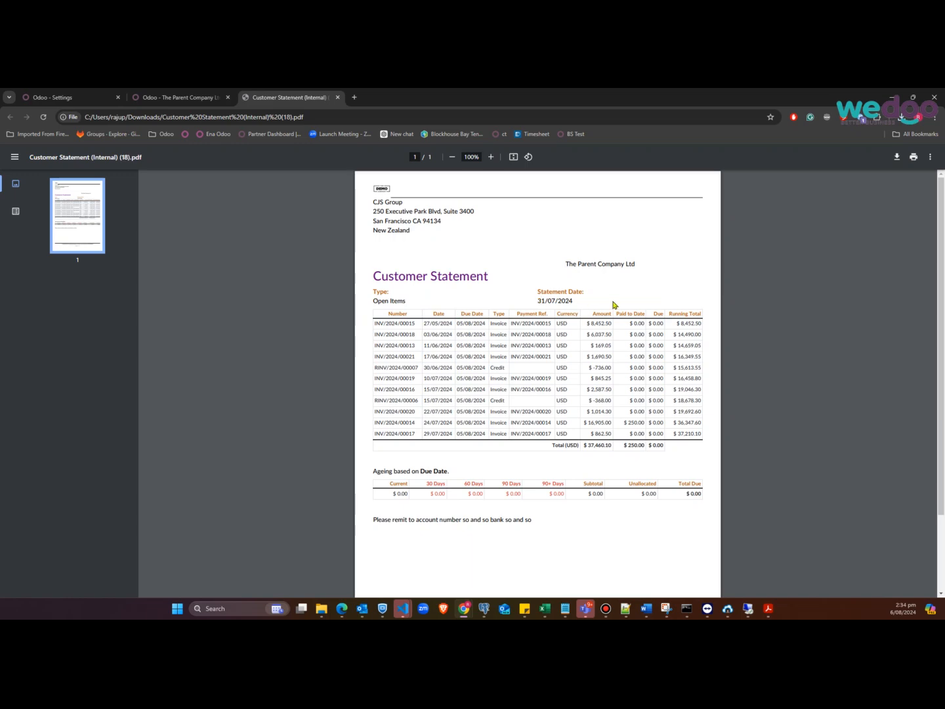
- Close Print Statements, view the invoices of The child 1 company ltd, and return to its contact record
left_click(179, 98)
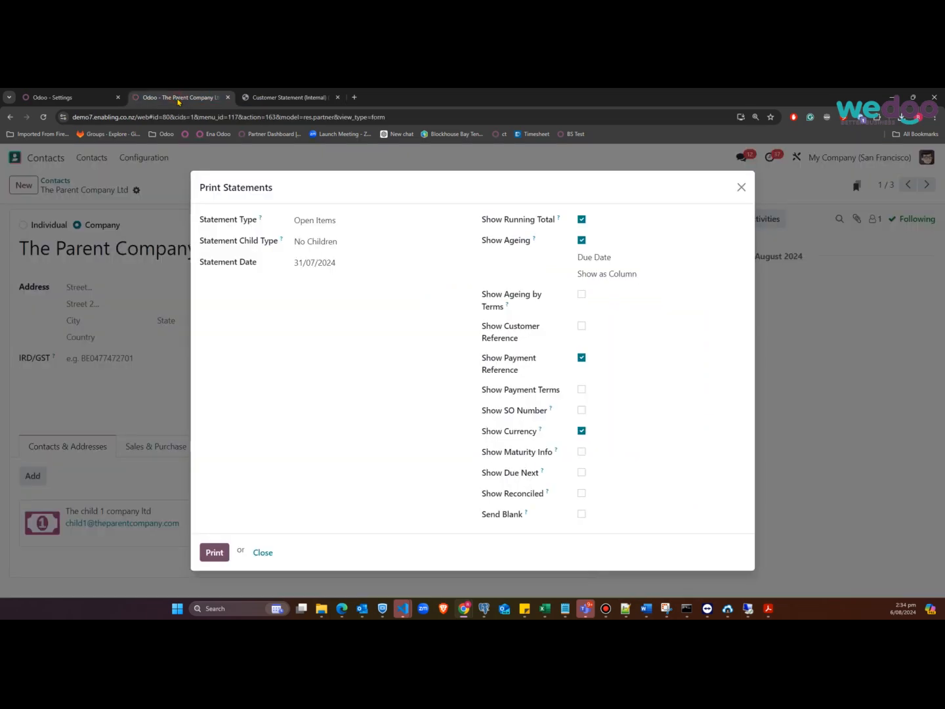
left_click(742, 187)
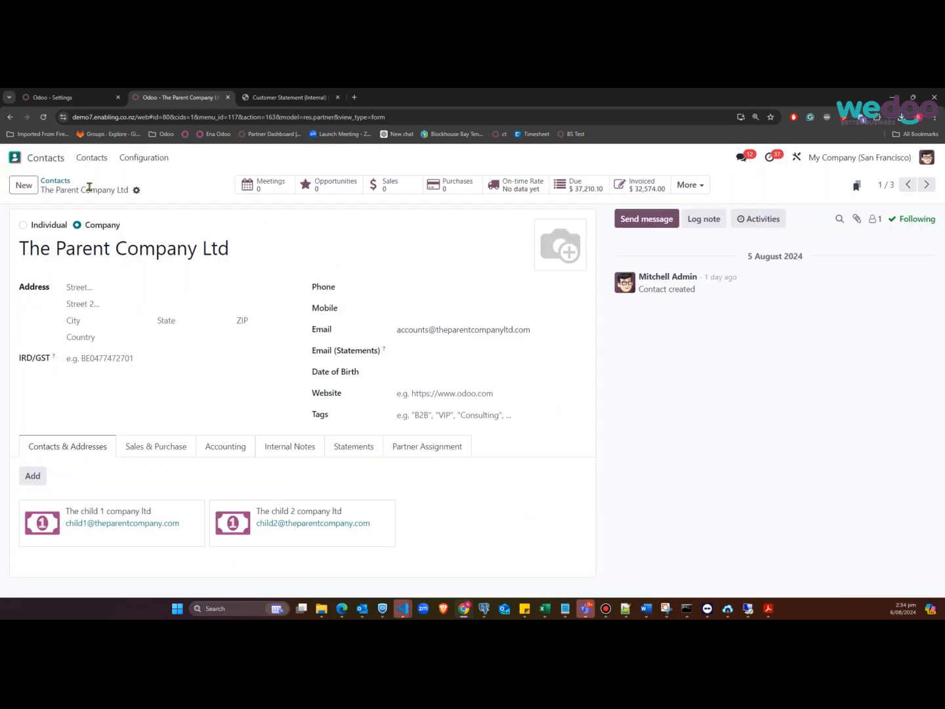
left_click(54, 183)
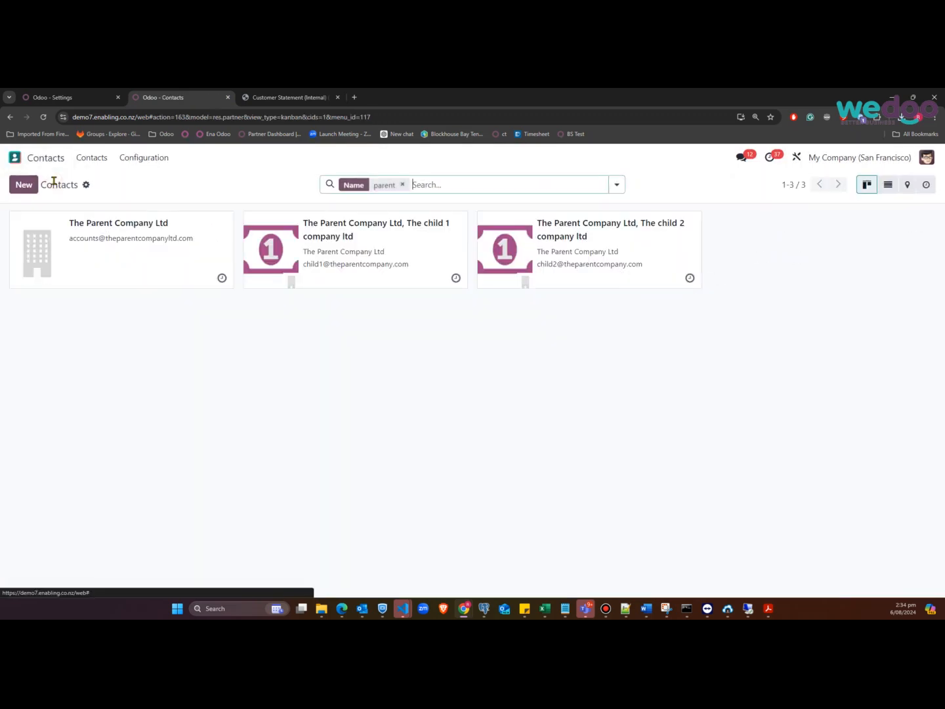
left_click(369, 254)
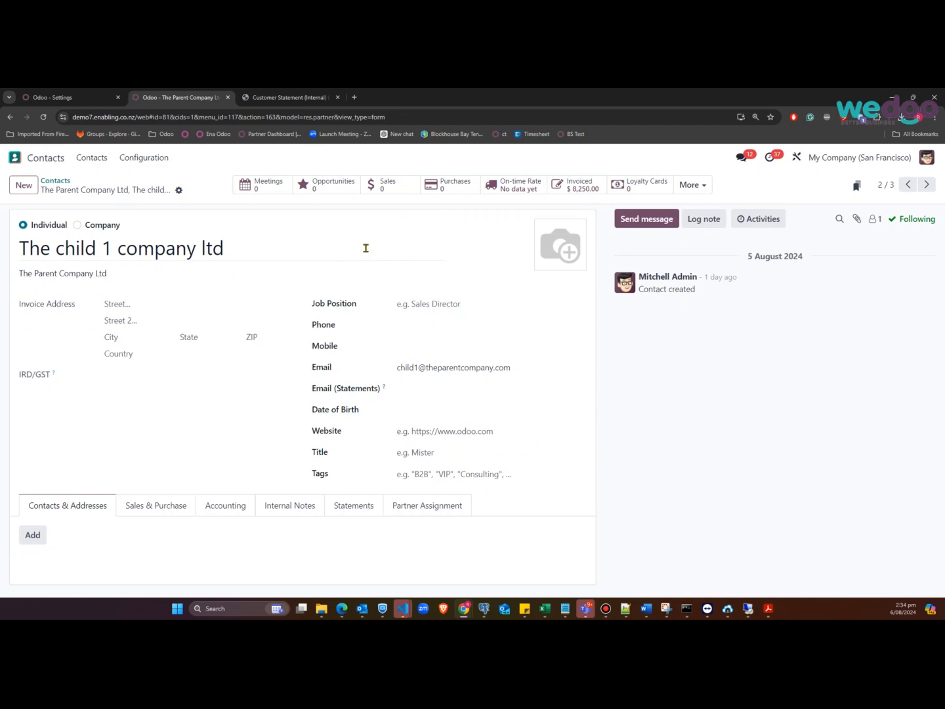
left_click(572, 190)
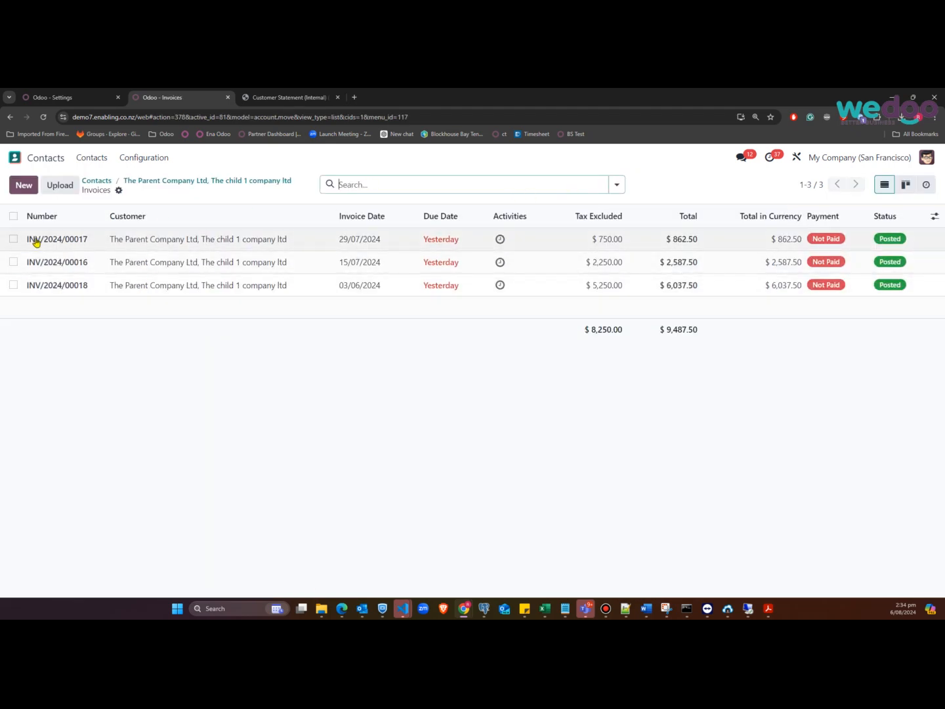
left_click(203, 184)
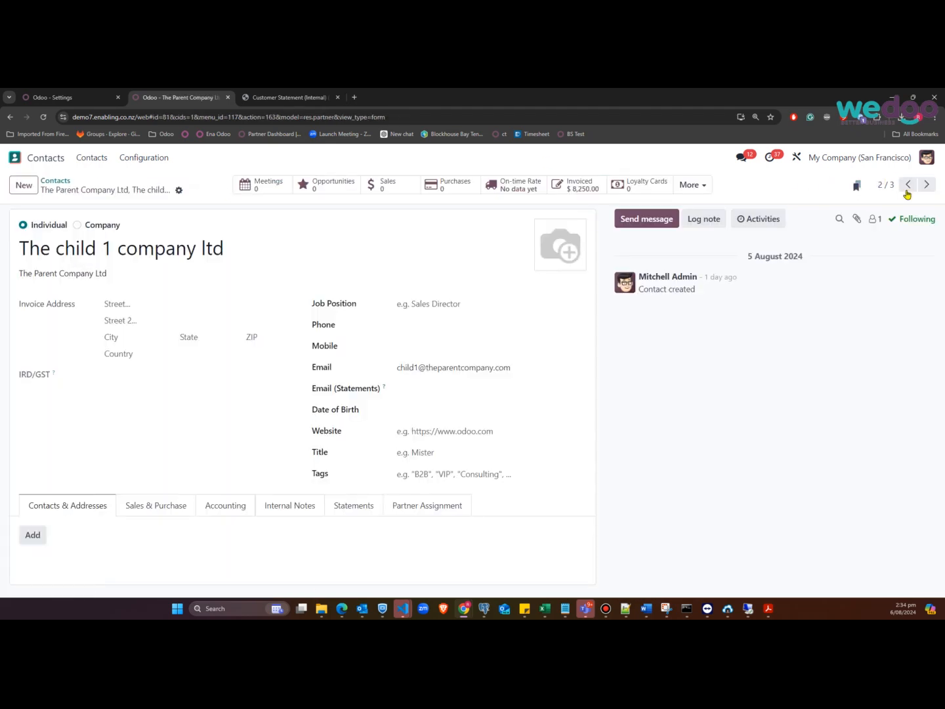
- View the invoices of The child 2 company ltd and return to the contacts list
left_click(927, 185)
left_click(582, 189)
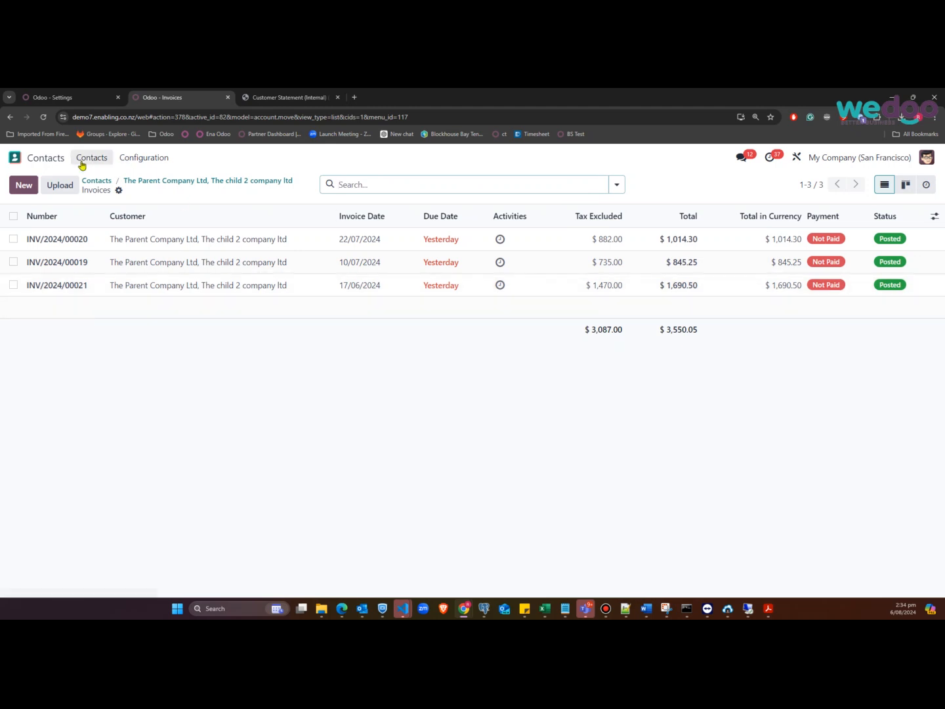
left_click(96, 182)
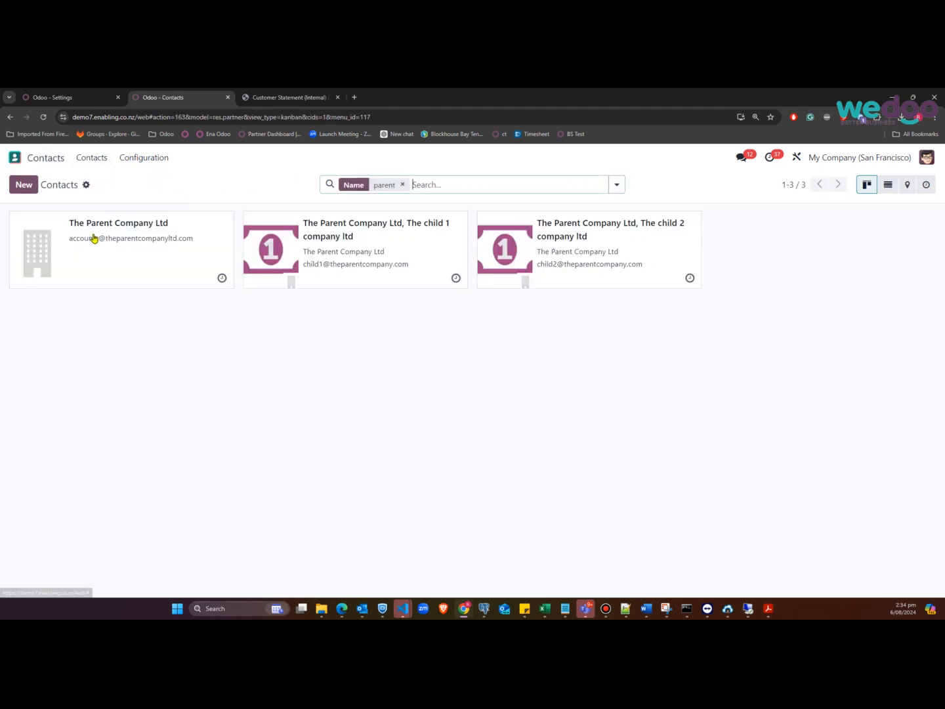
- Examine The Parent Company Ltd's due invoices and credit notes and compare them with the statement PDF, highlighting the 30/06/2024 credit line
left_click(96, 242)
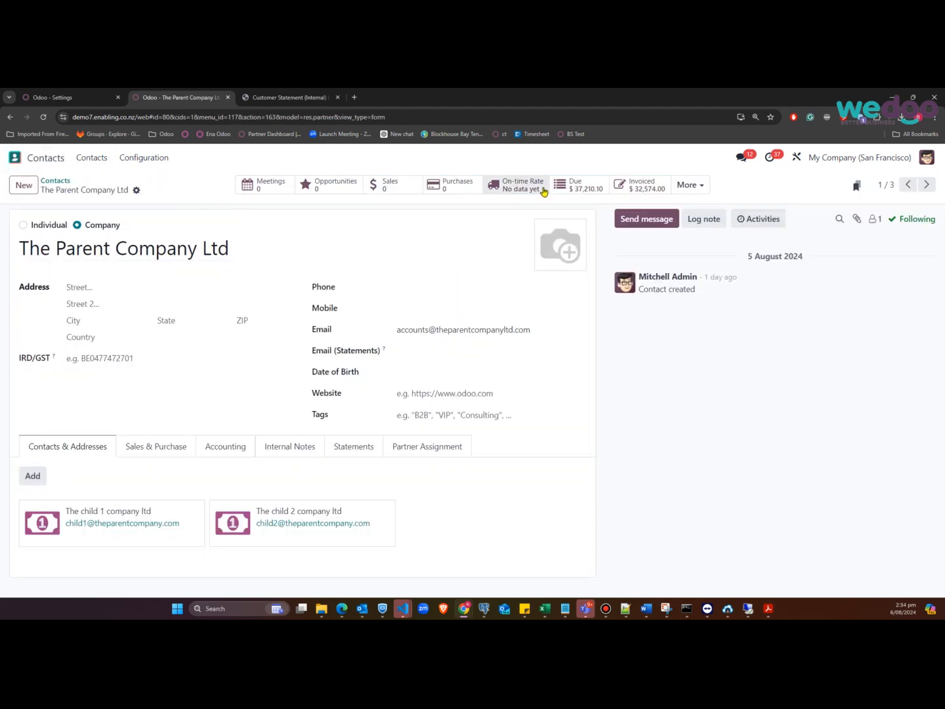
left_click(575, 189)
scroll(522, 532, "down", 2)
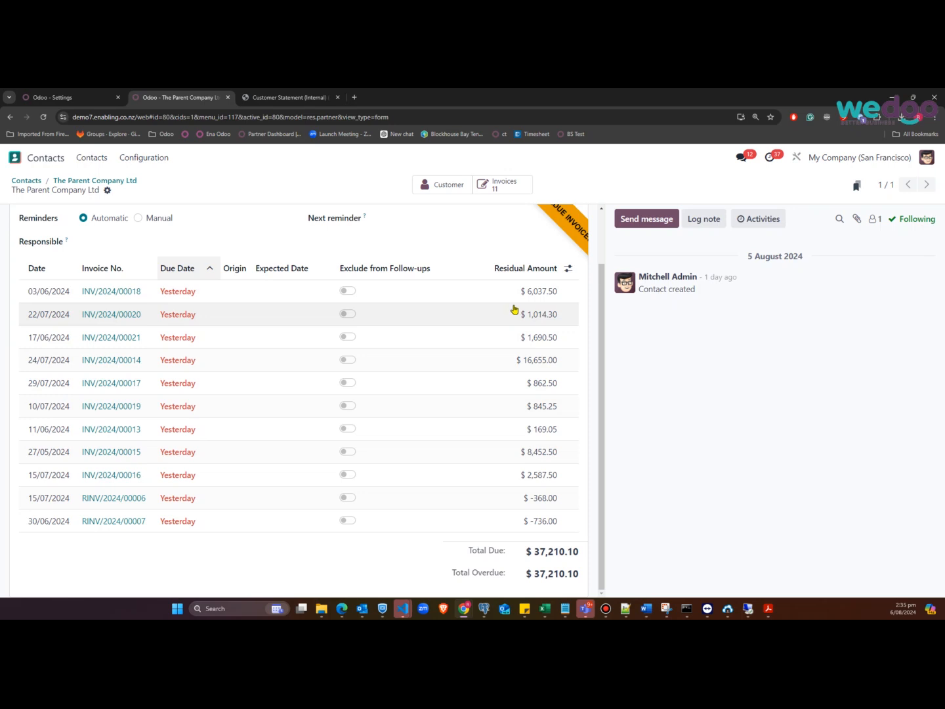
scroll(491, 338, "up", 2)
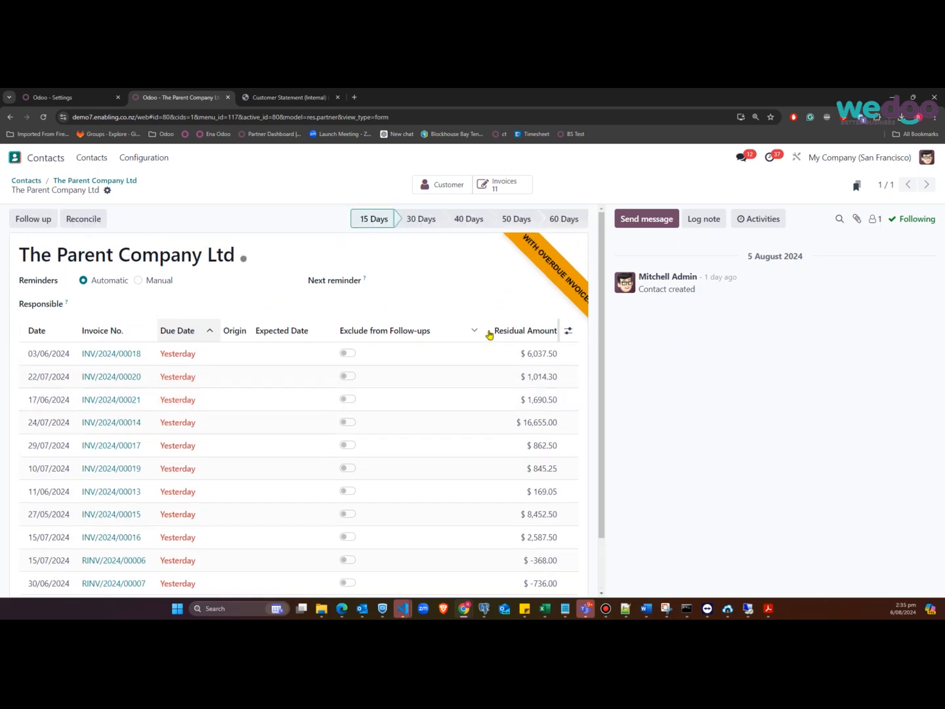
scroll(489, 335, "down", 2)
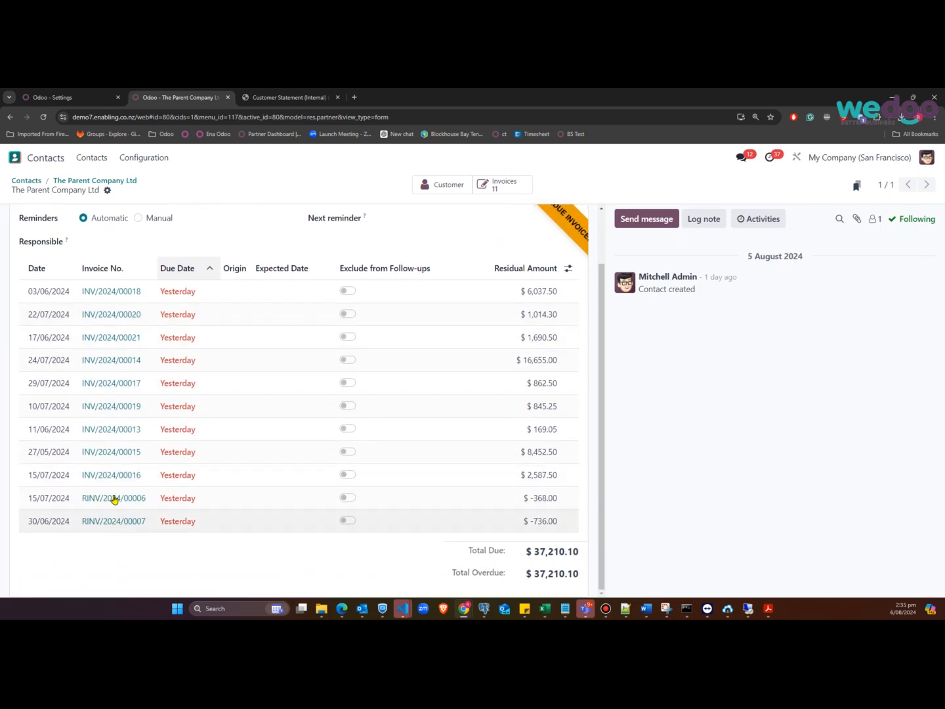
left_click(279, 97)
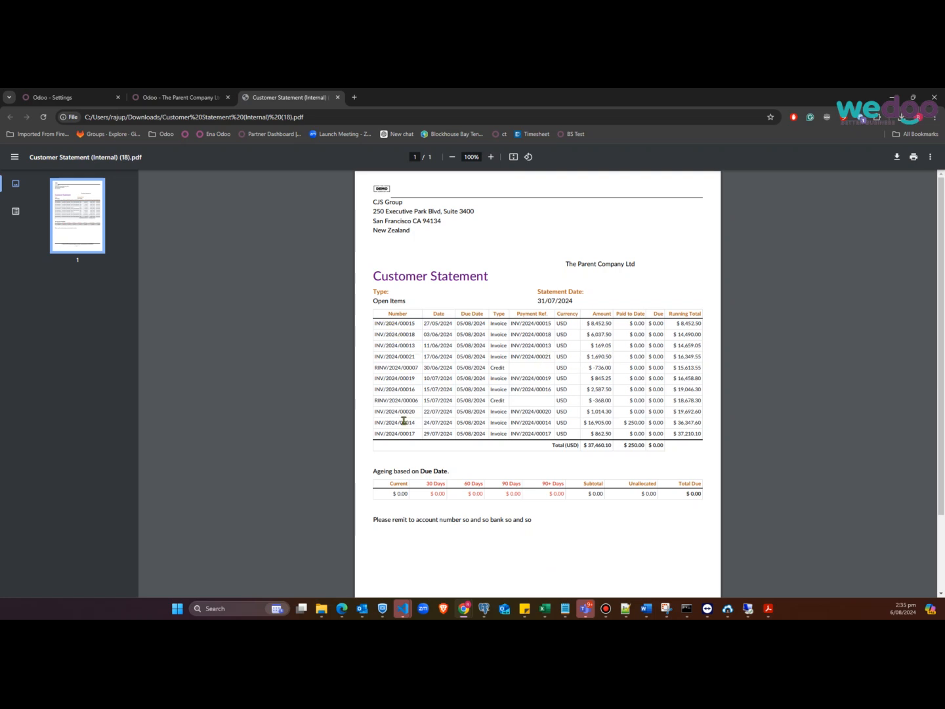
left_click_drag(376, 367, 695, 368)
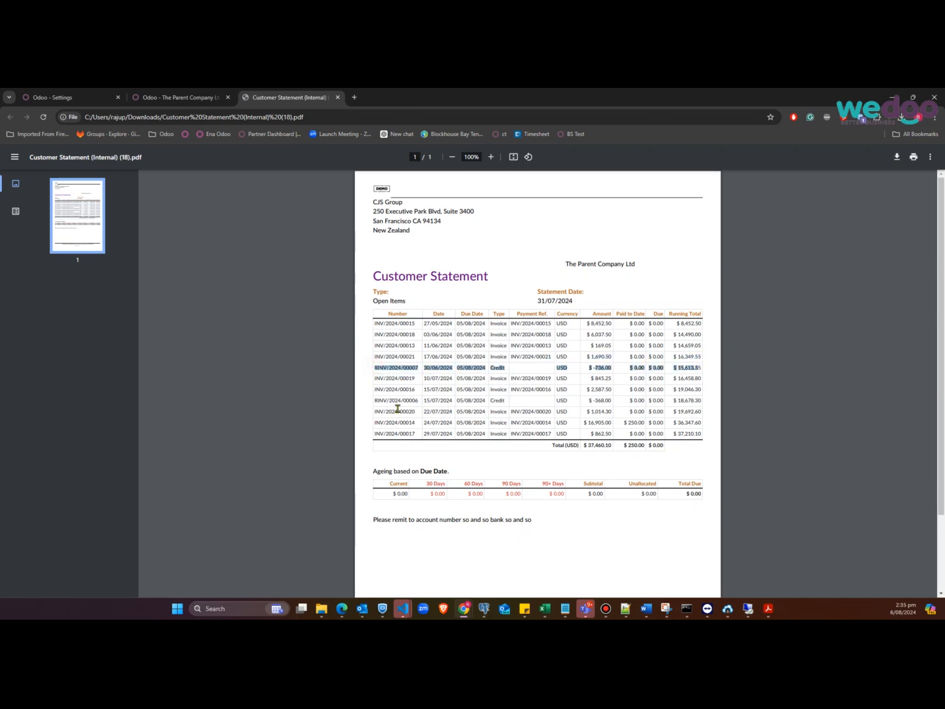
- Compare the 15/07/2024 credit line on the statement PDF with The Parent Company Ltd's due invoices, and return to its contact record
left_click_drag(373, 399, 646, 399)
left_click(530, 431)
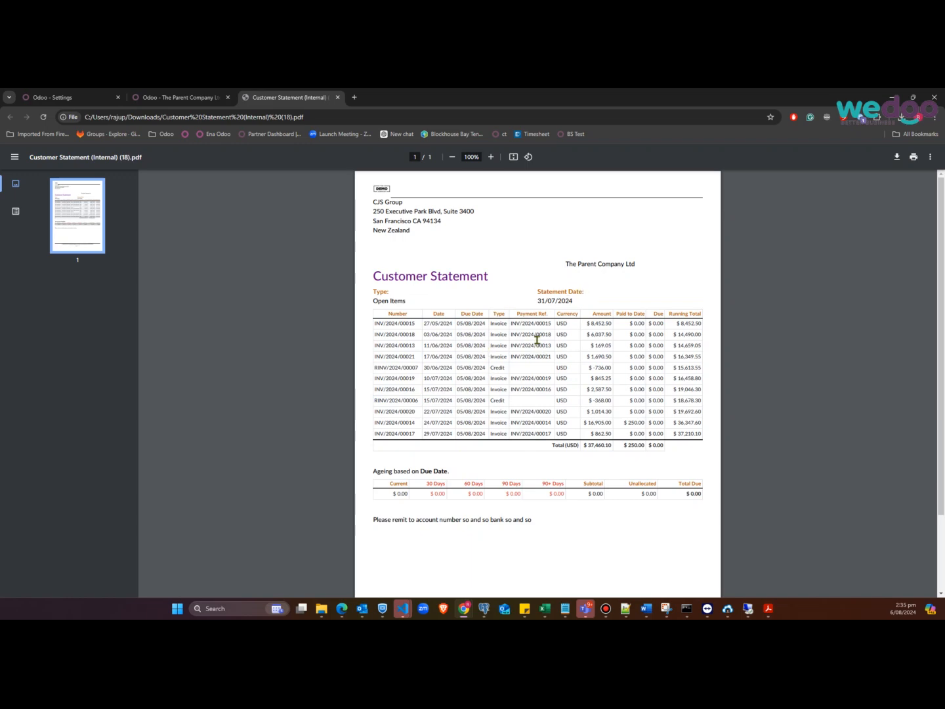
left_click(178, 97)
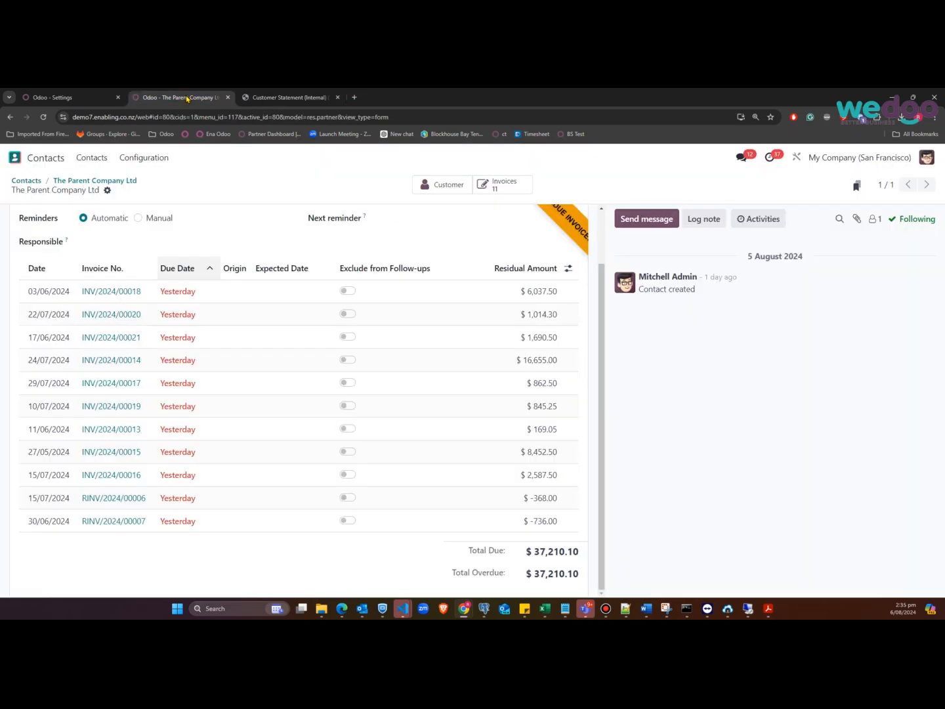
scroll(286, 327, "up", 2)
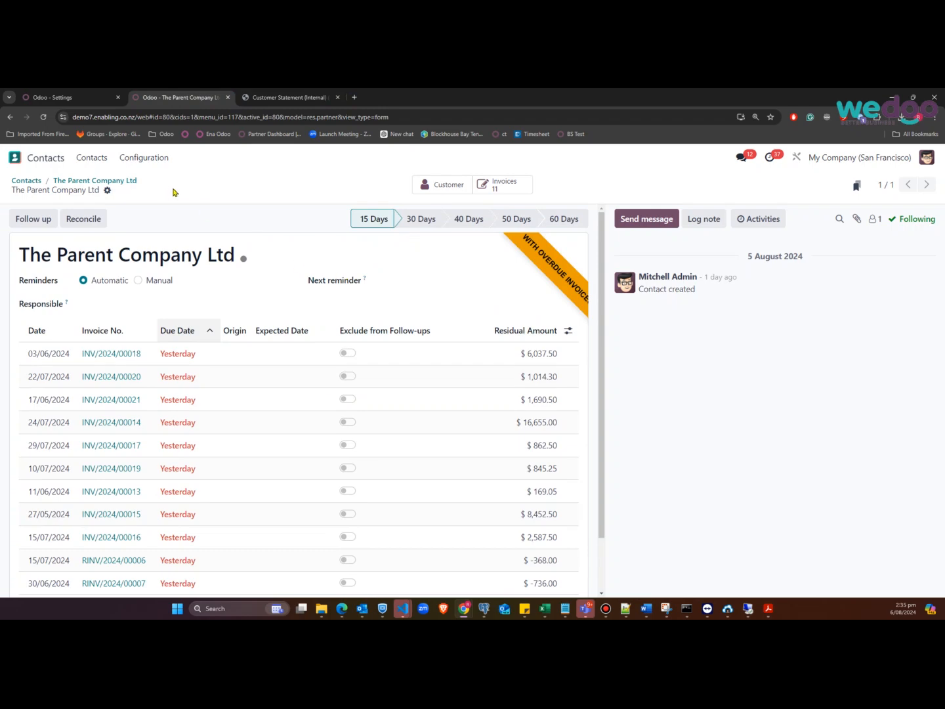
left_click(103, 181)
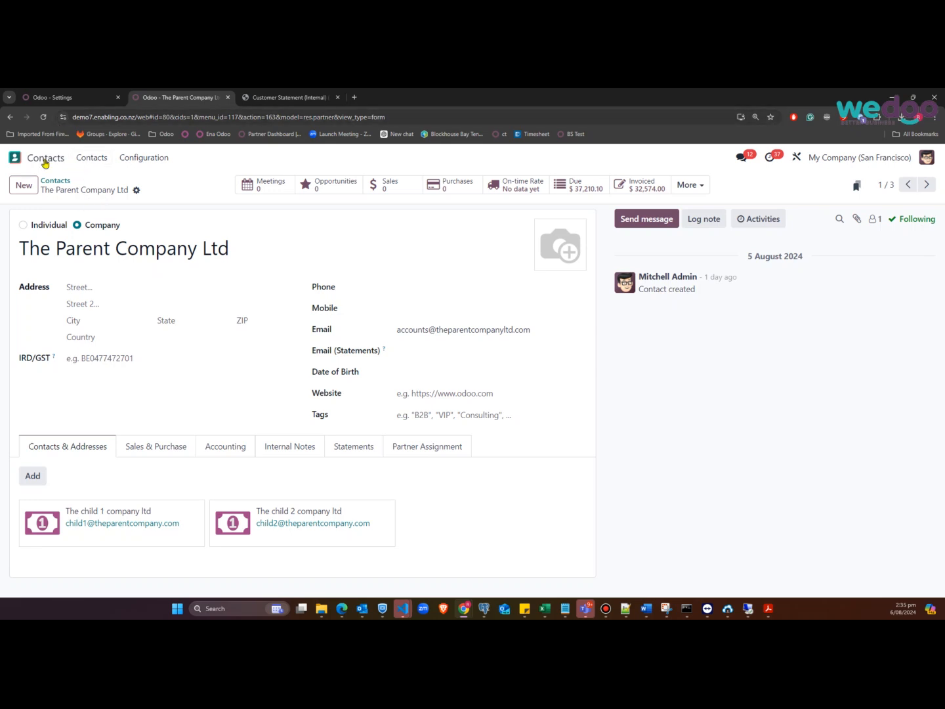
- Open the customer statement batches in Accounting and start a new batch
left_click(14, 162)
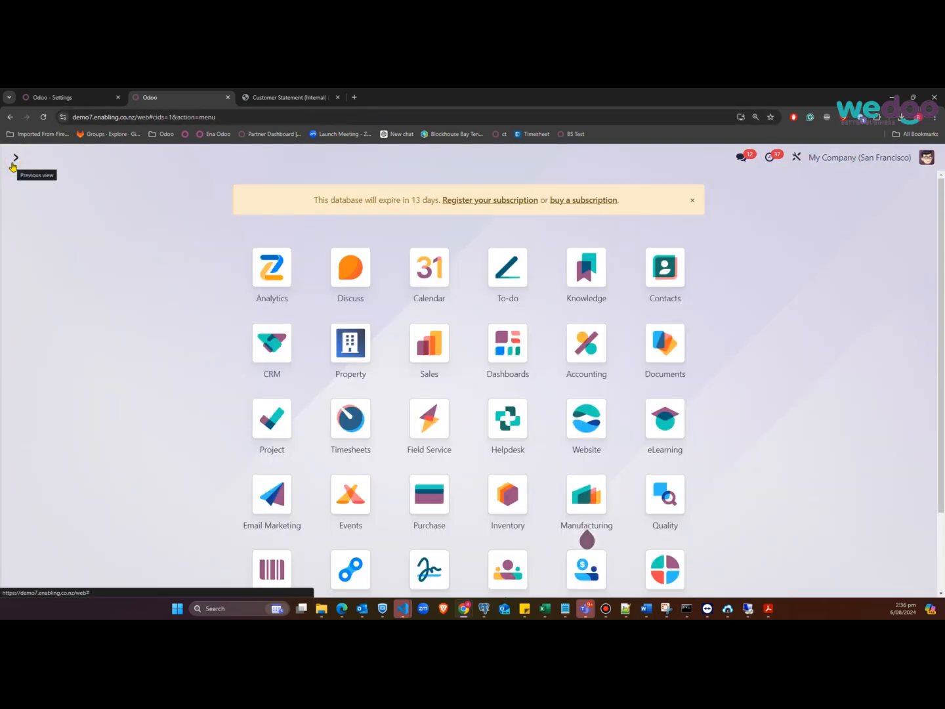
left_click(590, 360)
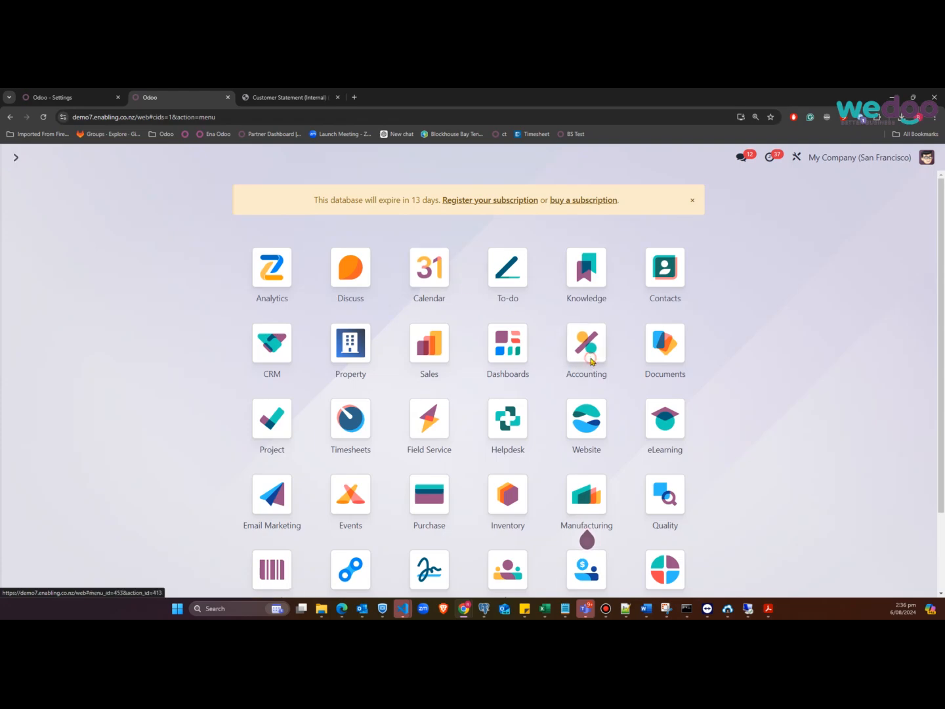
left_click(152, 166)
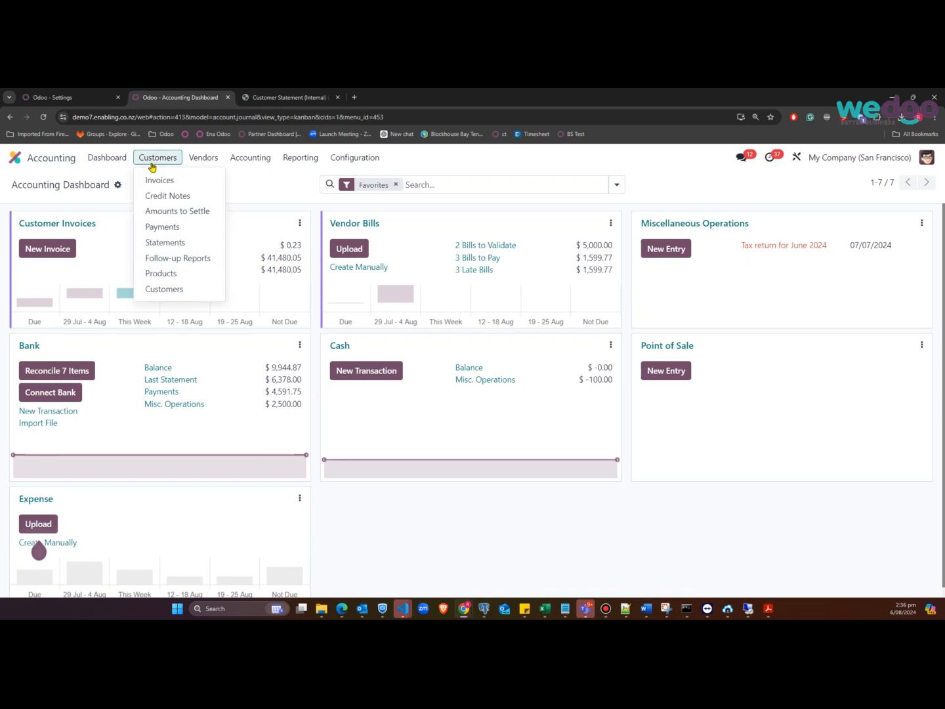
left_click(166, 244)
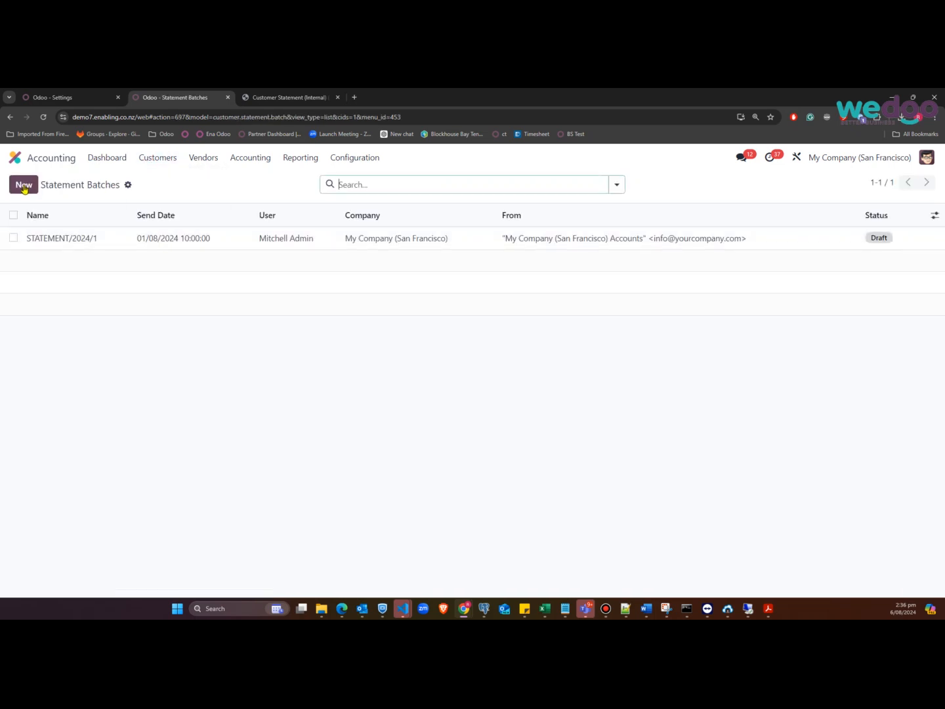
left_click(24, 188)
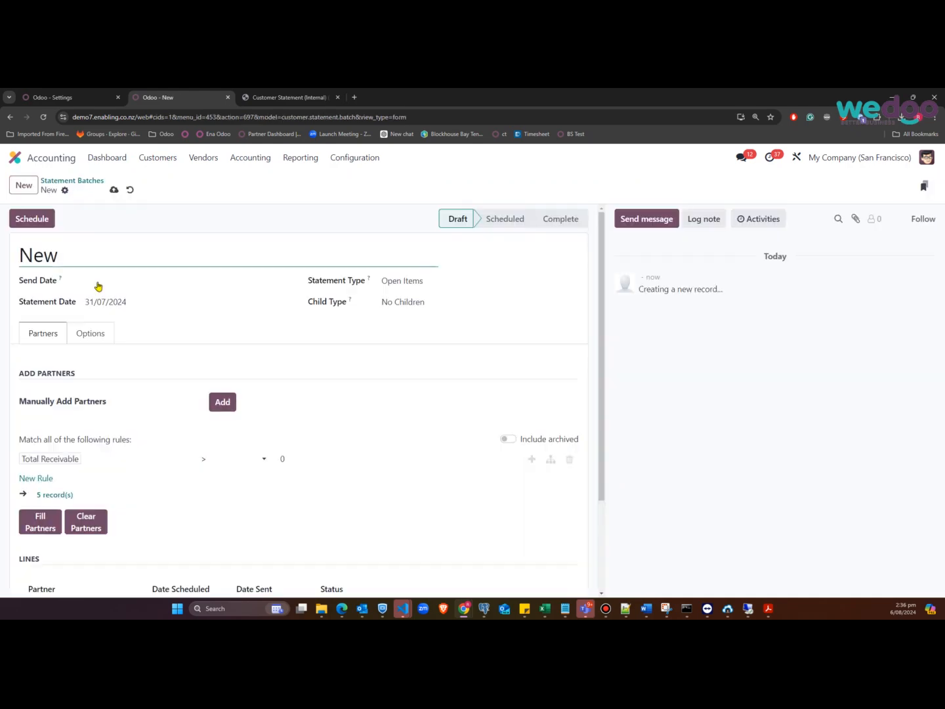
- Name the new statement batch "Statements for July 31 2024"
left_click_drag(95, 262, 18, 255)
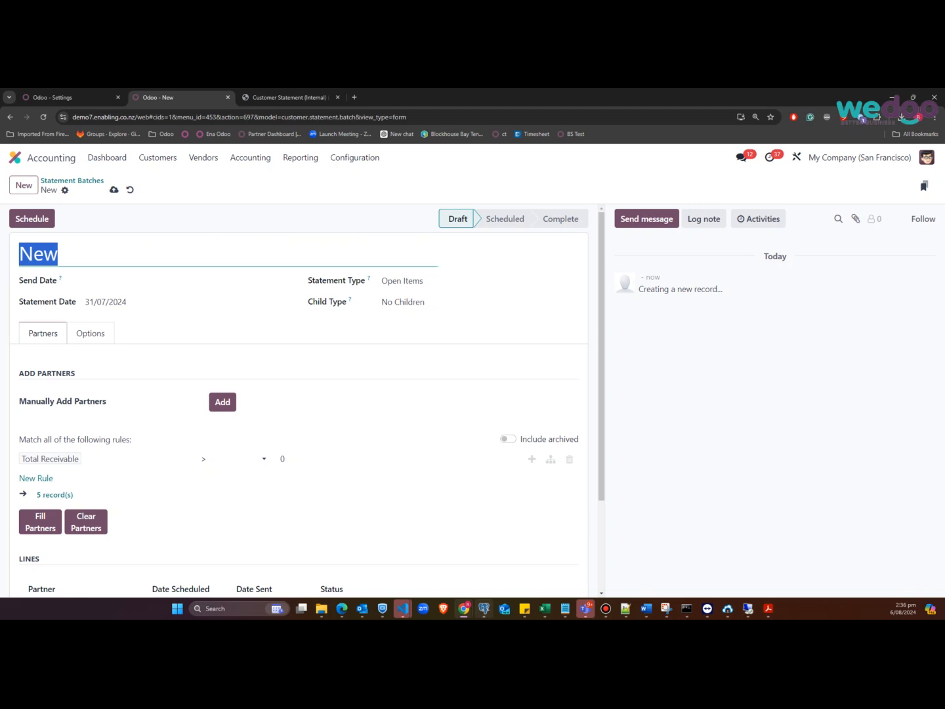
type("Statem")
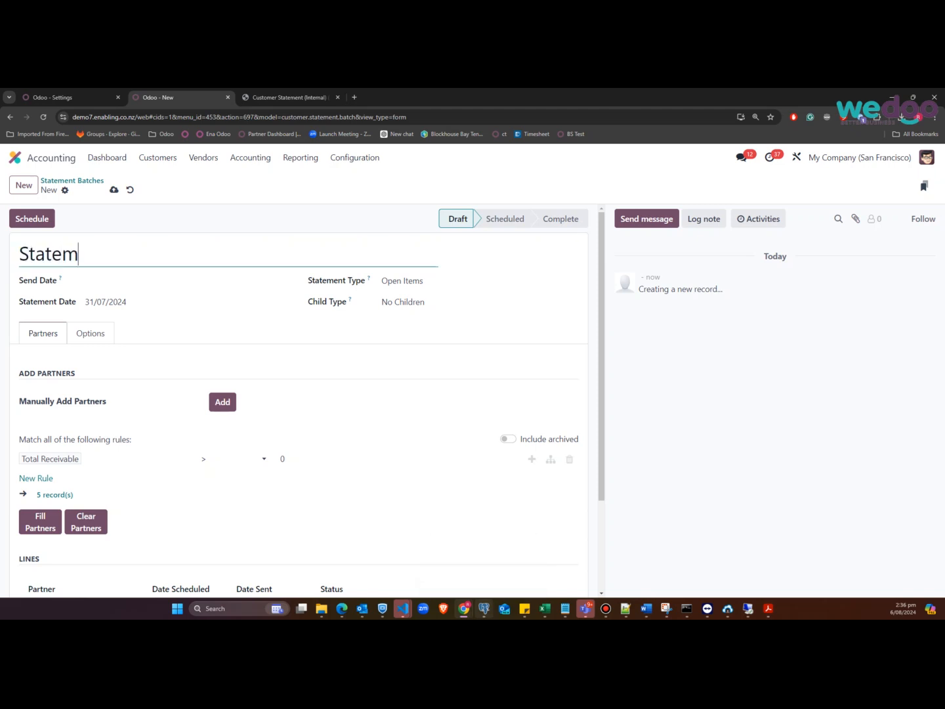
type("ents for July")
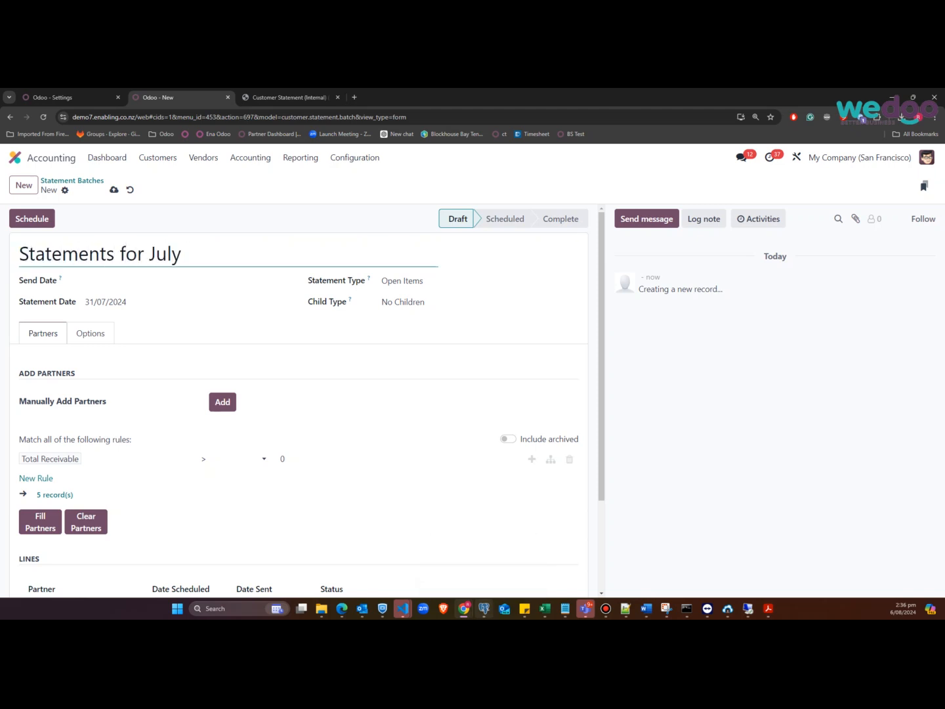
type(" 31 24")
key("Tab")
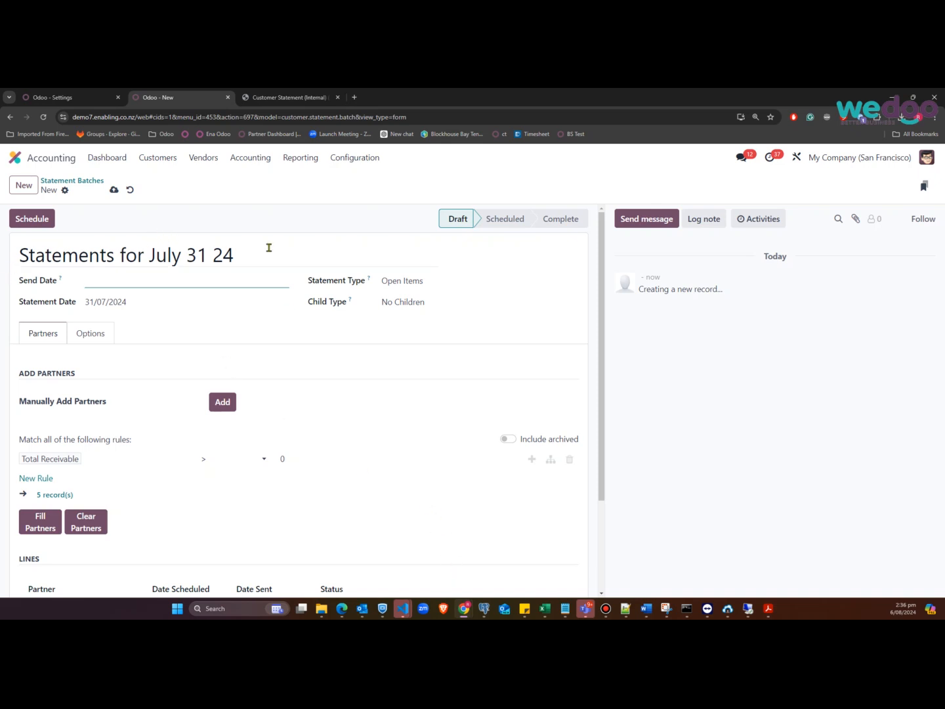
left_click(213, 256)
type("20")
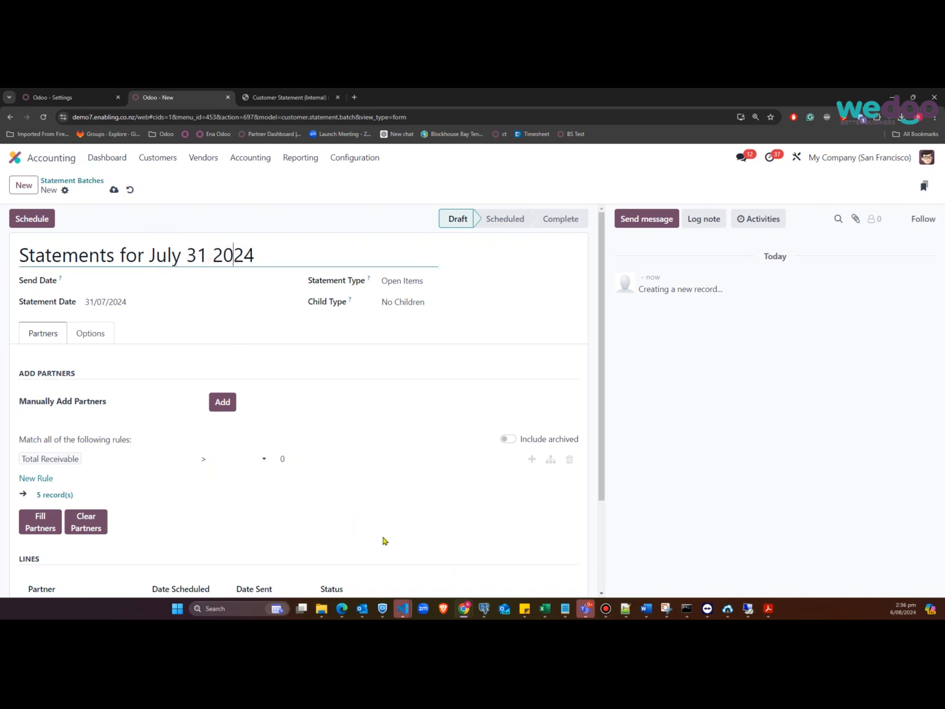
- Set the batch's Send Date to 06/08/2024 14:00
left_click(131, 283)
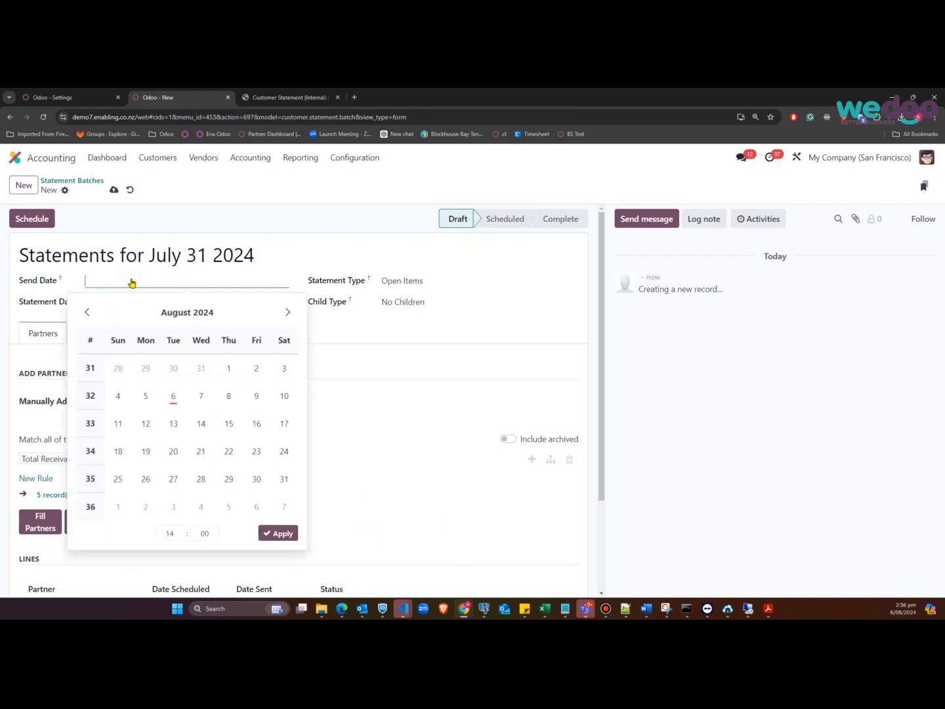
left_click(174, 397)
left_click(321, 243)
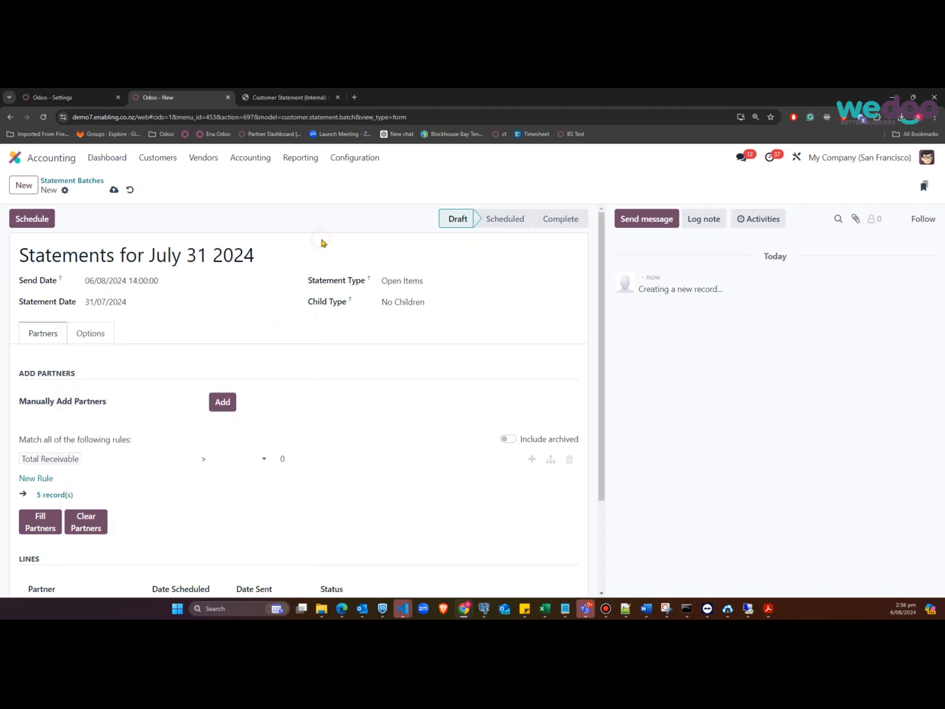
- Change the batch's Send Date to 07/08/2024 14:00 and apply it
left_click(170, 280)
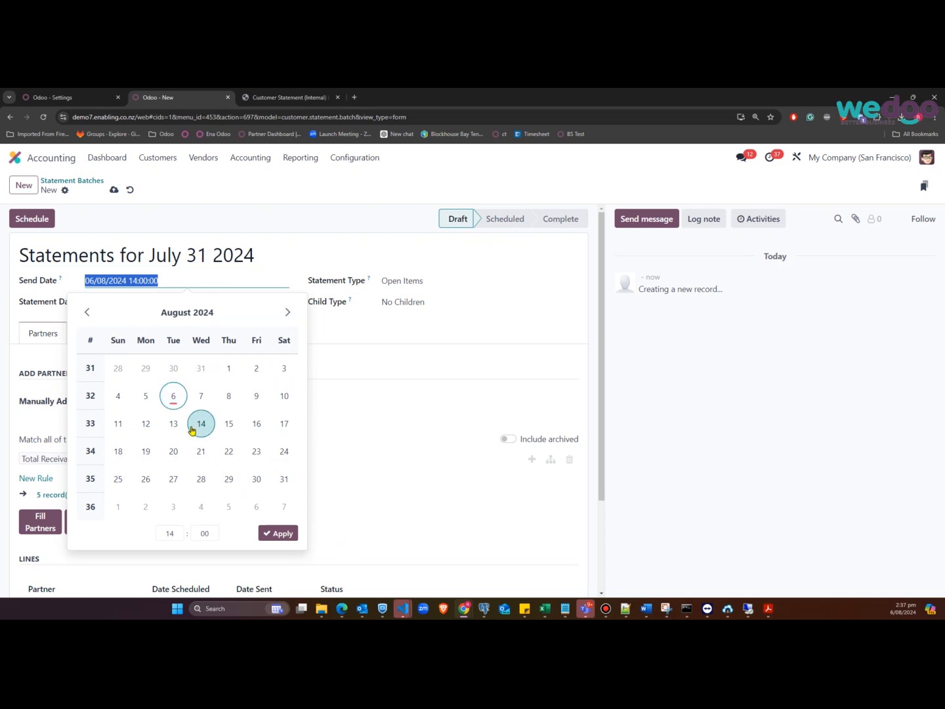
left_click(200, 397)
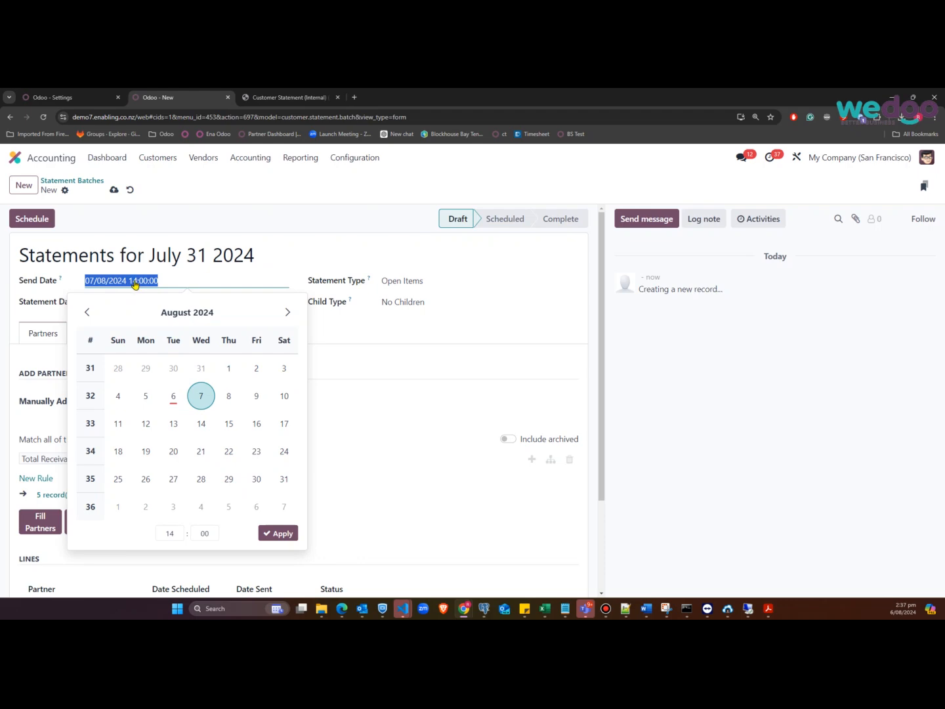
left_click(289, 535)
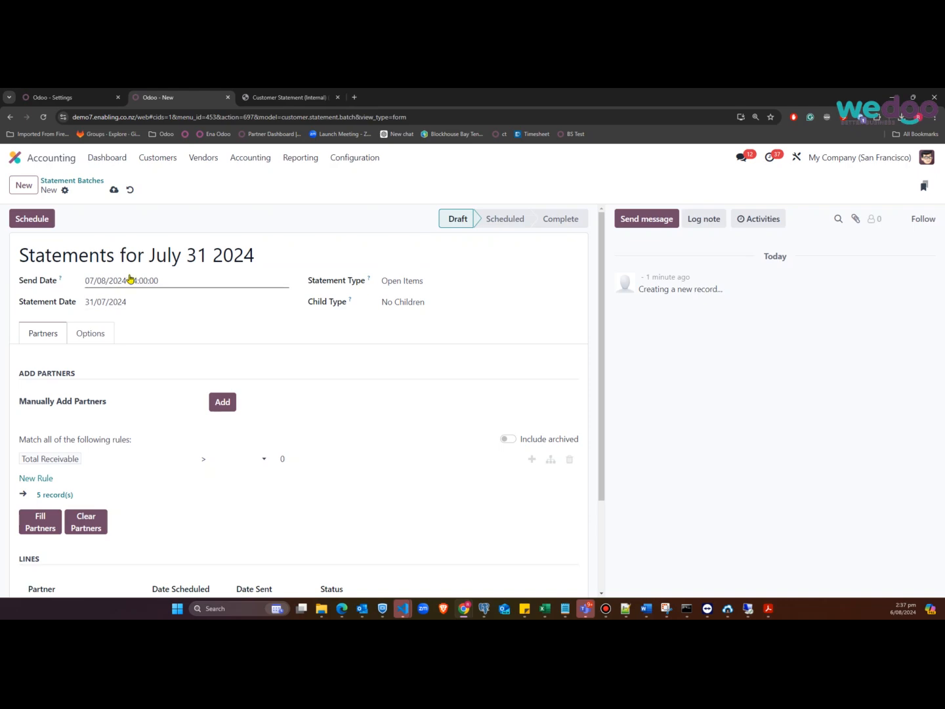
- Review the batch's Statement Date and the available Statement Type and Child Type choices without changing them
left_click(162, 304)
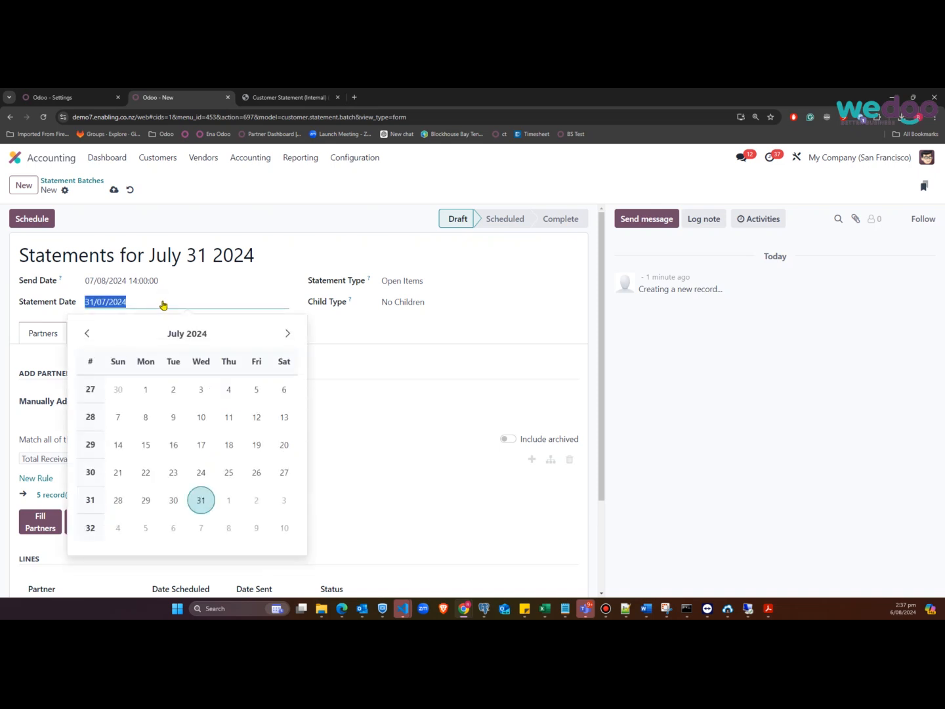
left_click(308, 242)
left_click(474, 280)
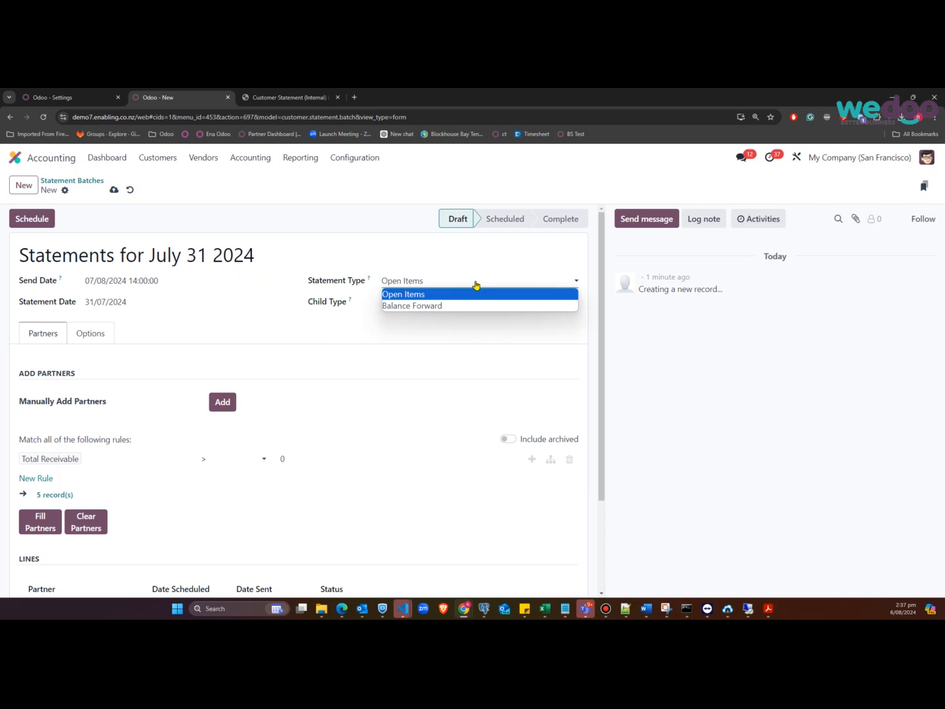
left_click(476, 283)
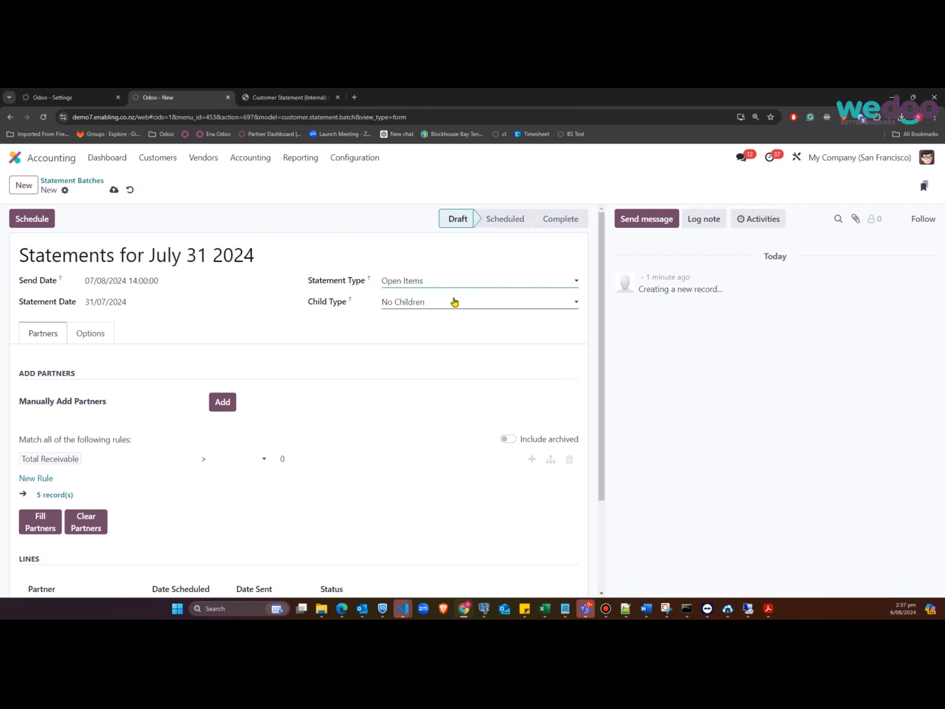
left_click(453, 301)
left_click(454, 301)
- Add the line "Merry mid winter xmas" below the remittance text in the batch's Statement Footer option
left_click(97, 335)
scroll(114, 359, "down", 1)
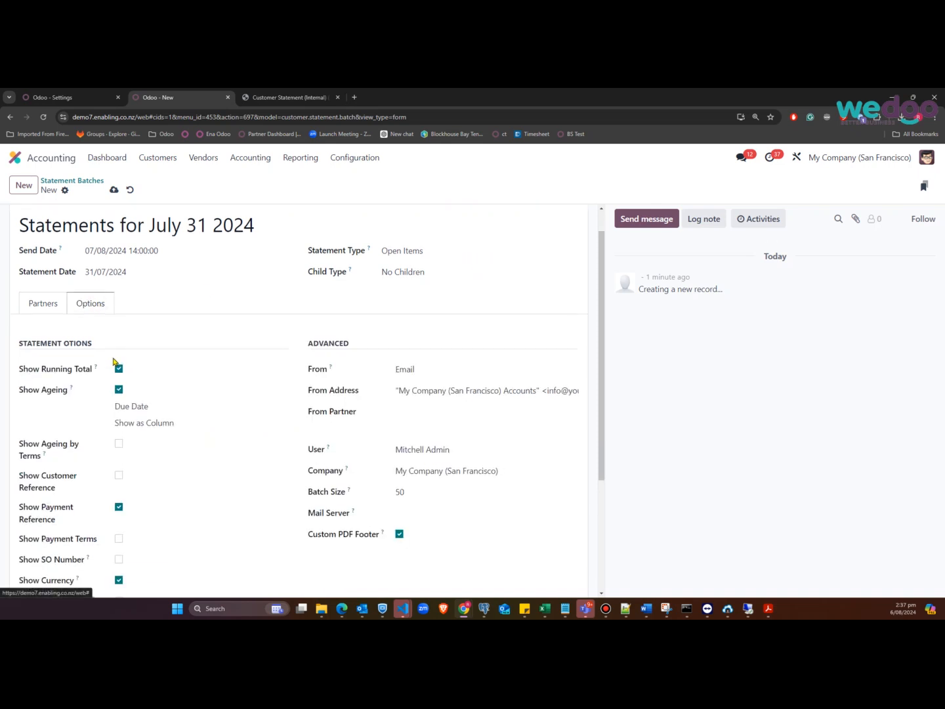
scroll(114, 360, "down", 3)
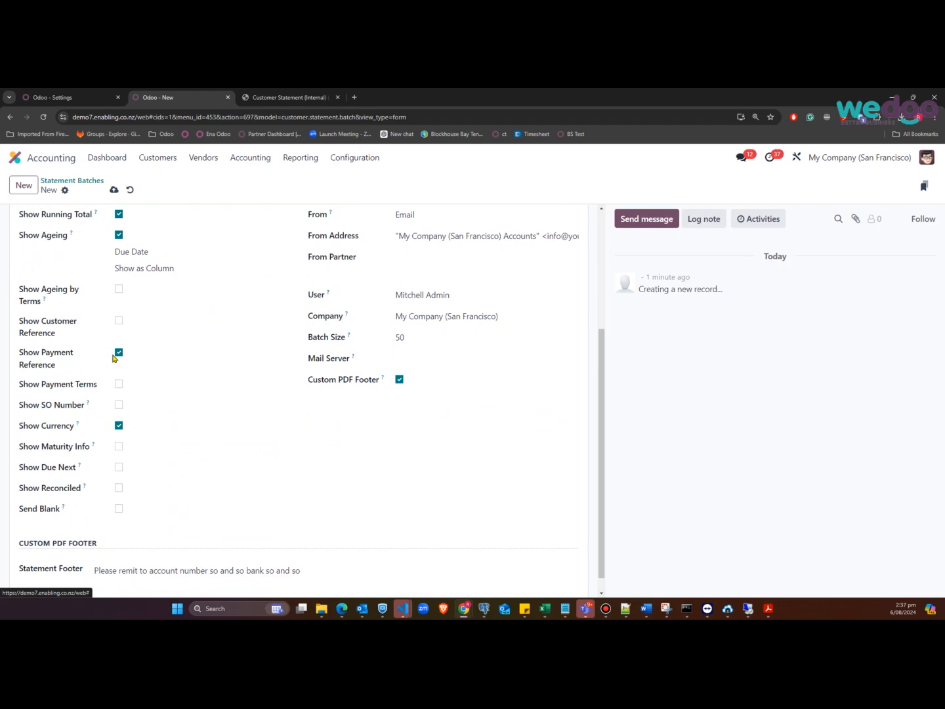
scroll(115, 357, "down", 1)
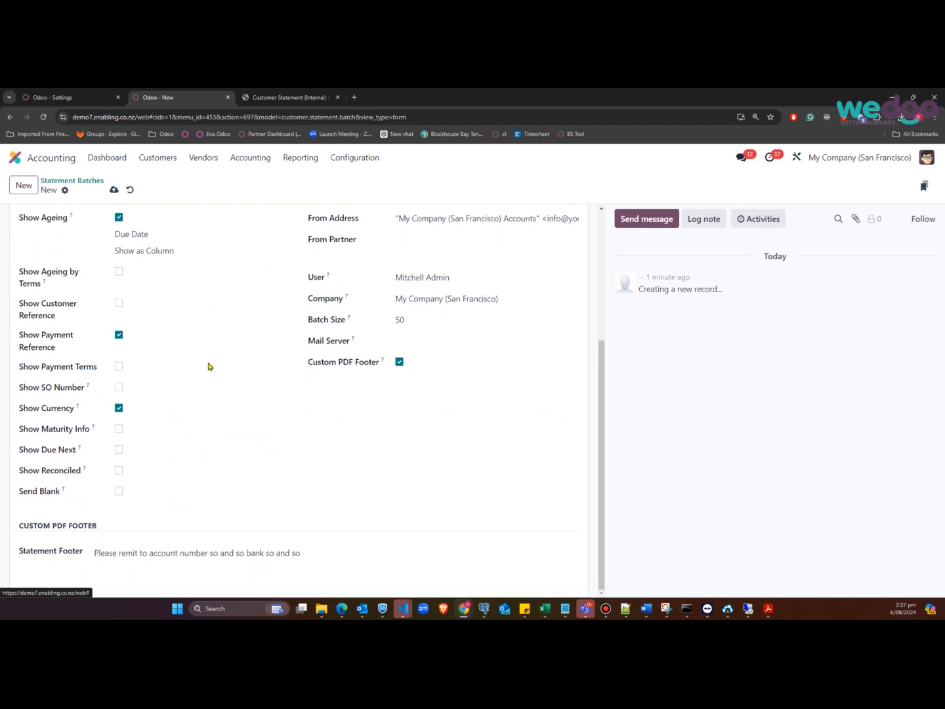
triple_click(367, 556)
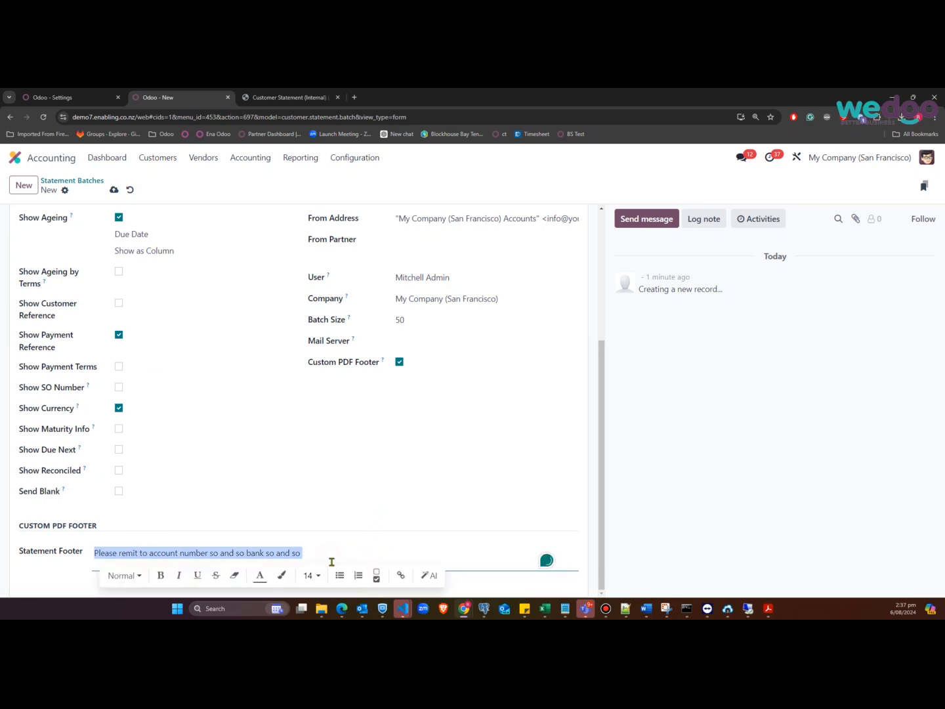
key("End")
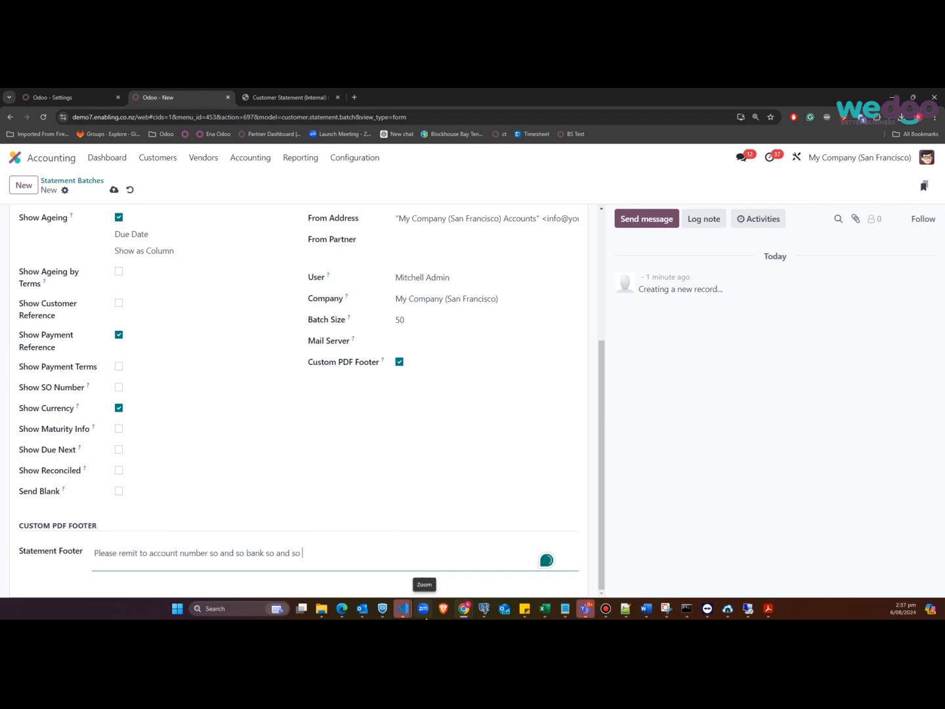
key("Return")
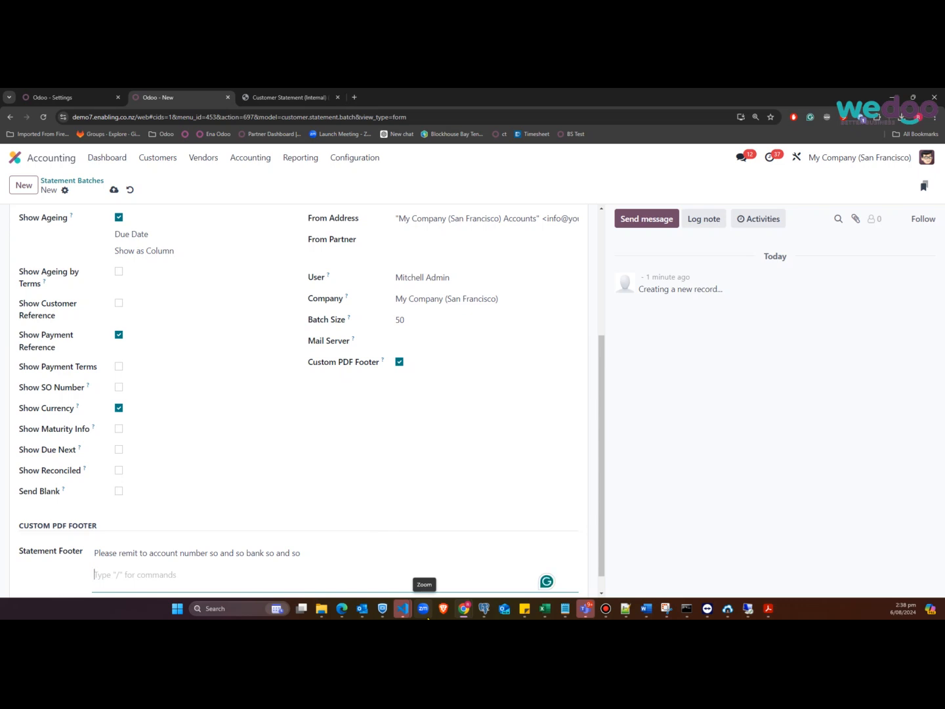
type("Merry mid winter xmas")
- Set the From option in the batch's advanced settings to Partner
scroll(394, 328, "up", 3)
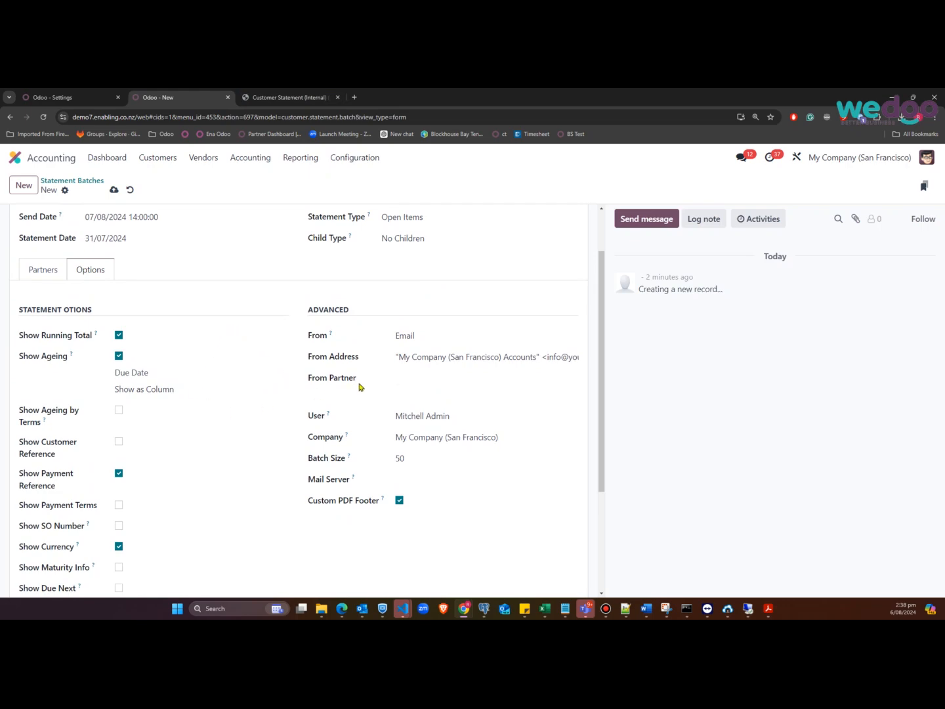
left_click(460, 339)
left_click(460, 338)
left_click(434, 340)
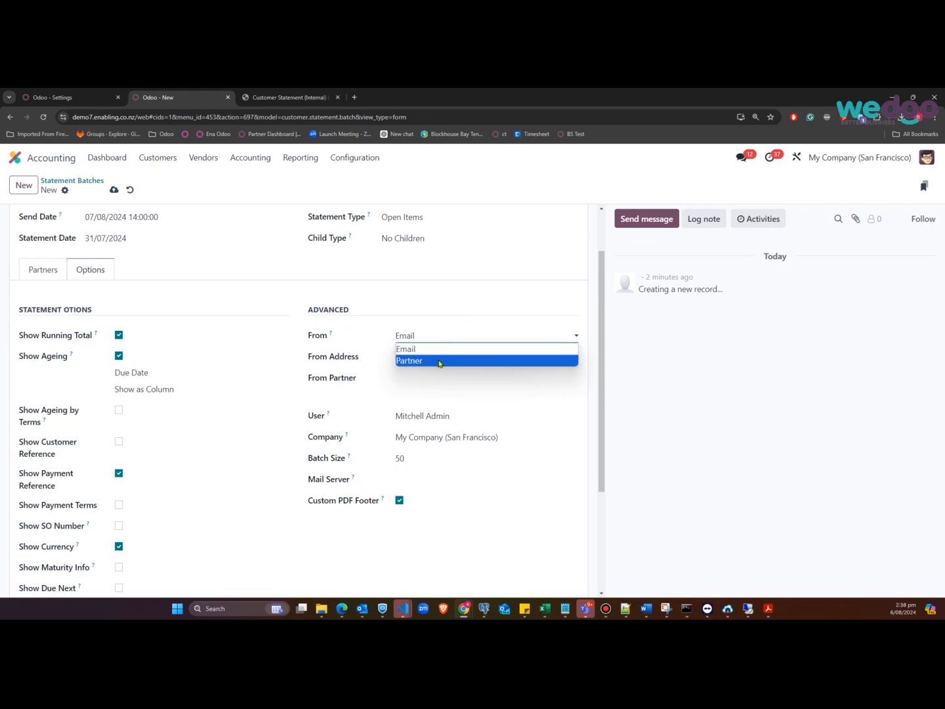
left_click(439, 361)
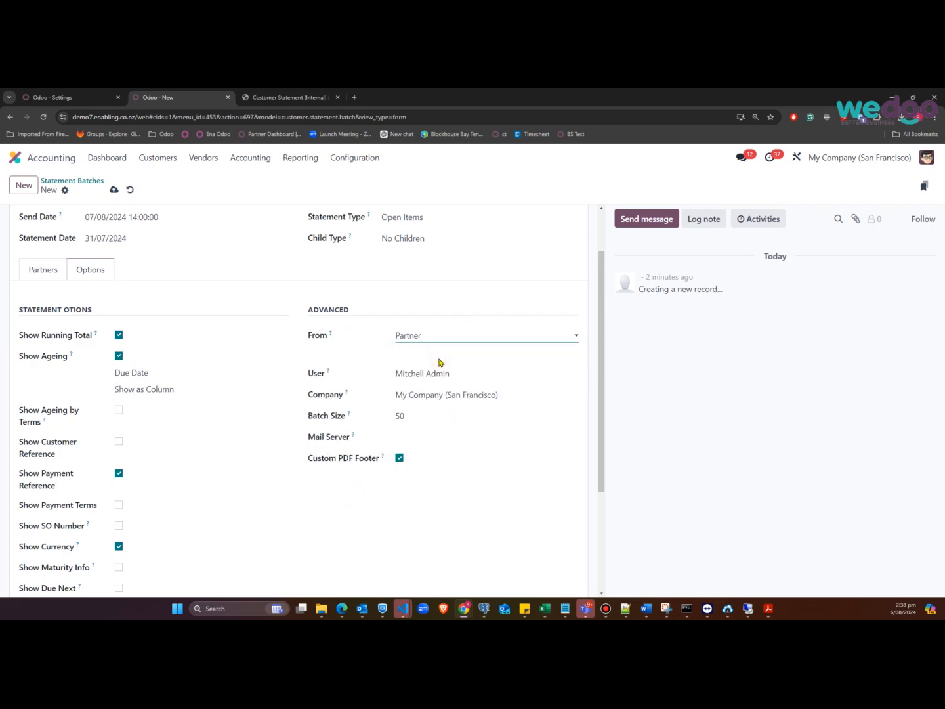
- Check the batch's User option and examine the Email Signature in the logged-in user's profile preferences
left_click(487, 376)
left_click(488, 376)
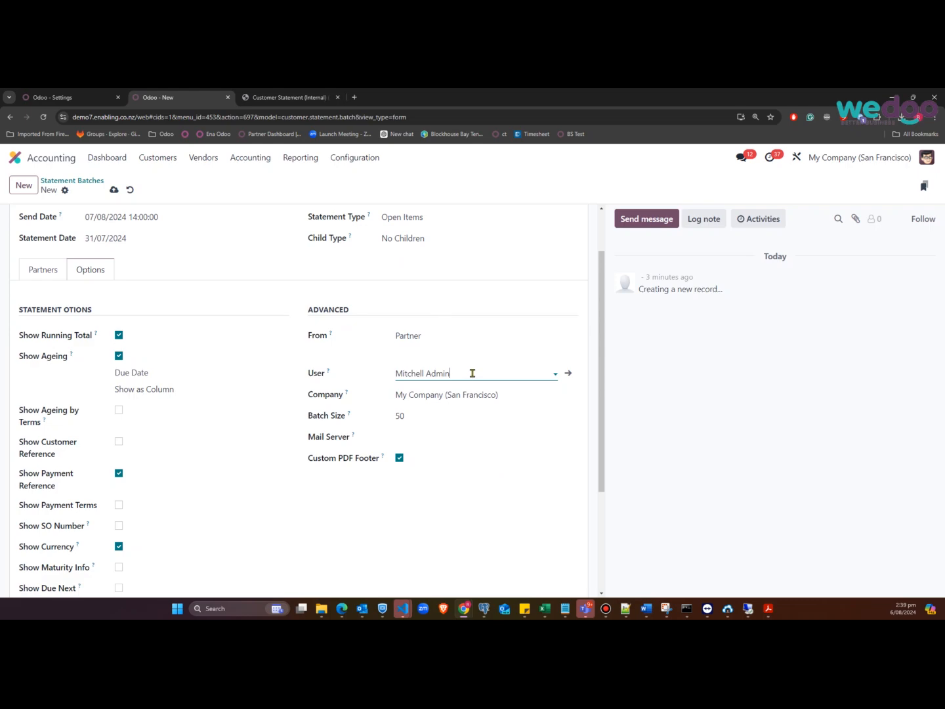
left_click(925, 164)
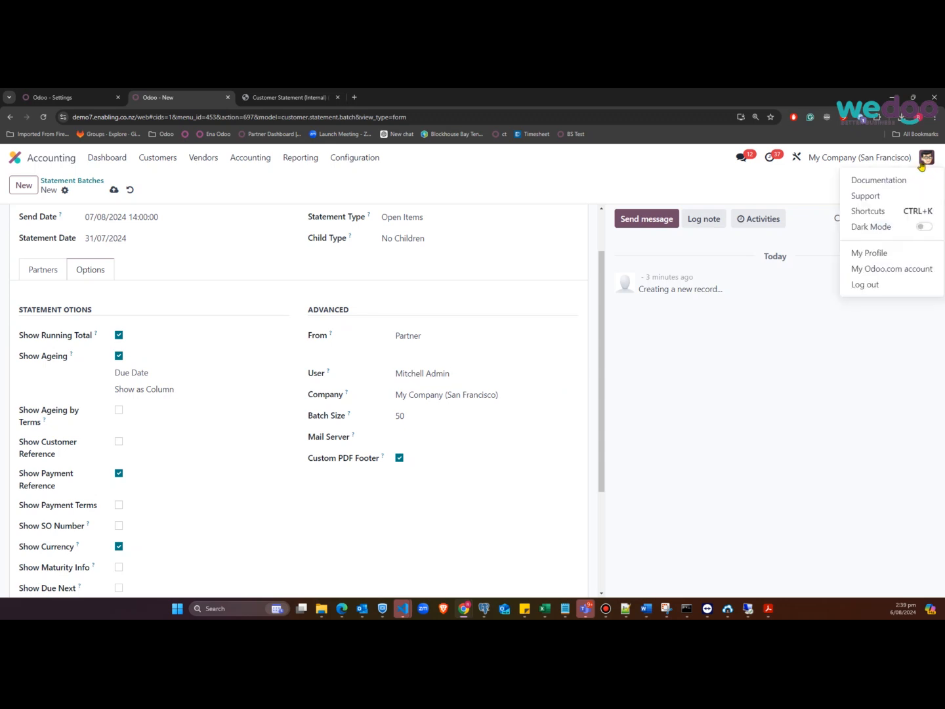
left_click(866, 260)
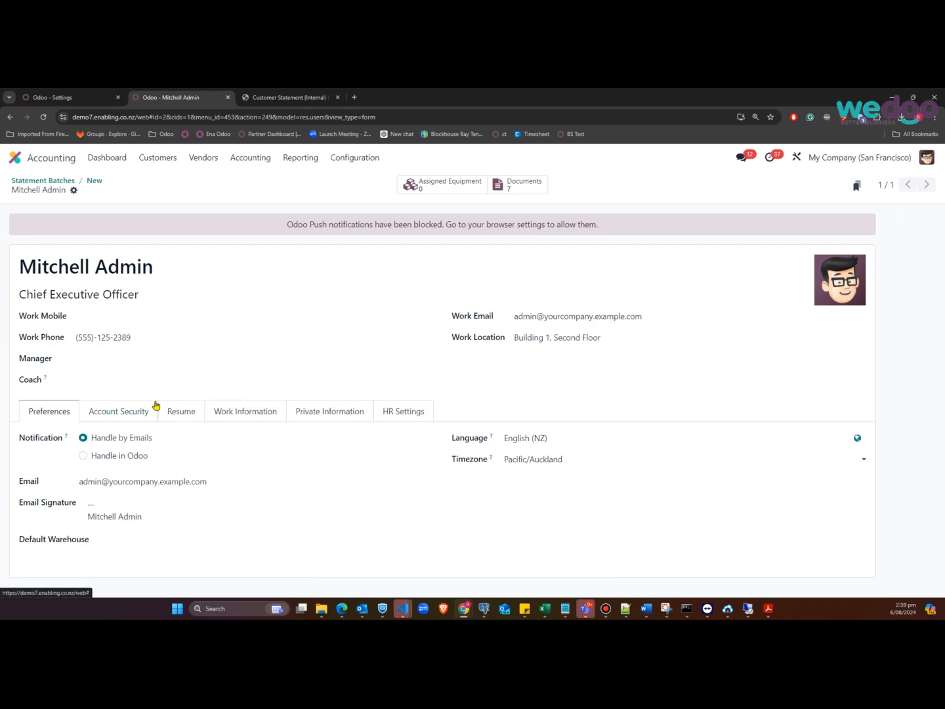
left_click_drag(165, 516, 90, 502)
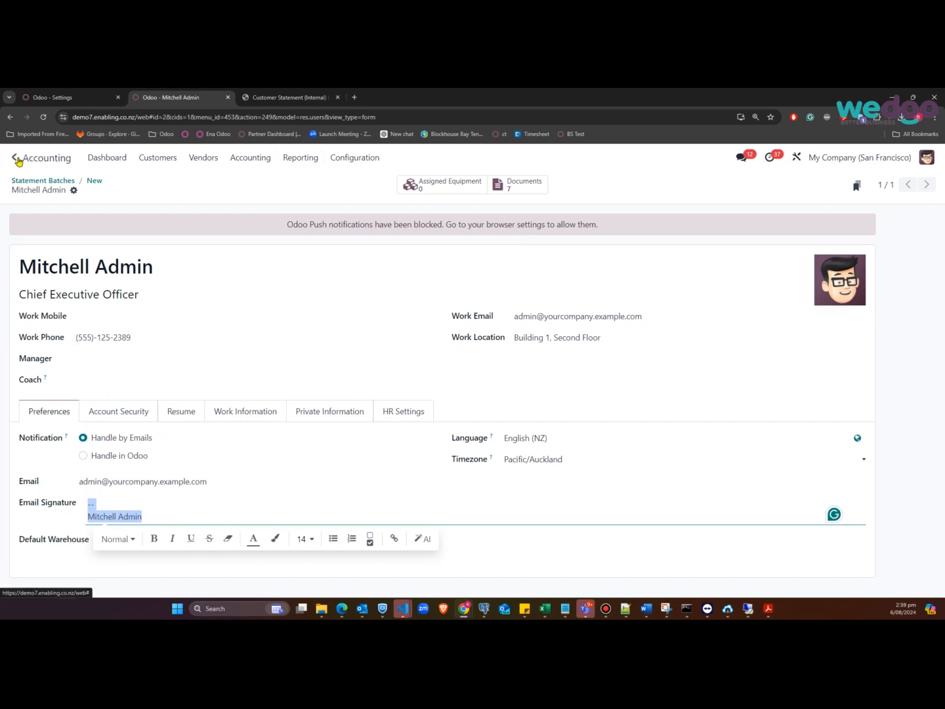
- Activate the developer mode in the general settings
left_click(50, 98)
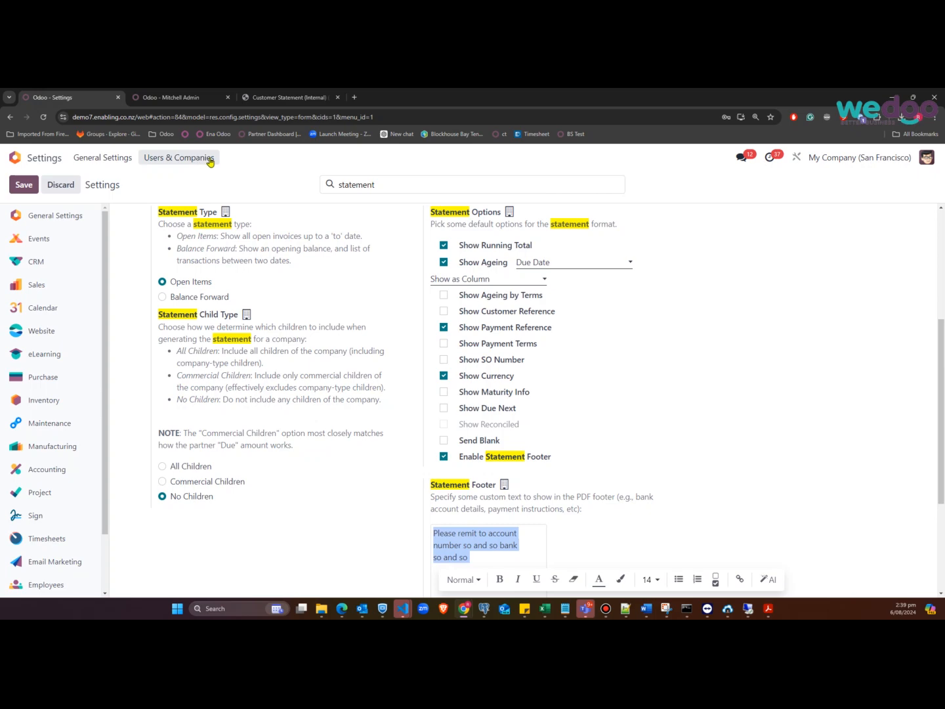
left_click(99, 158)
scroll(307, 302, "down", 20)
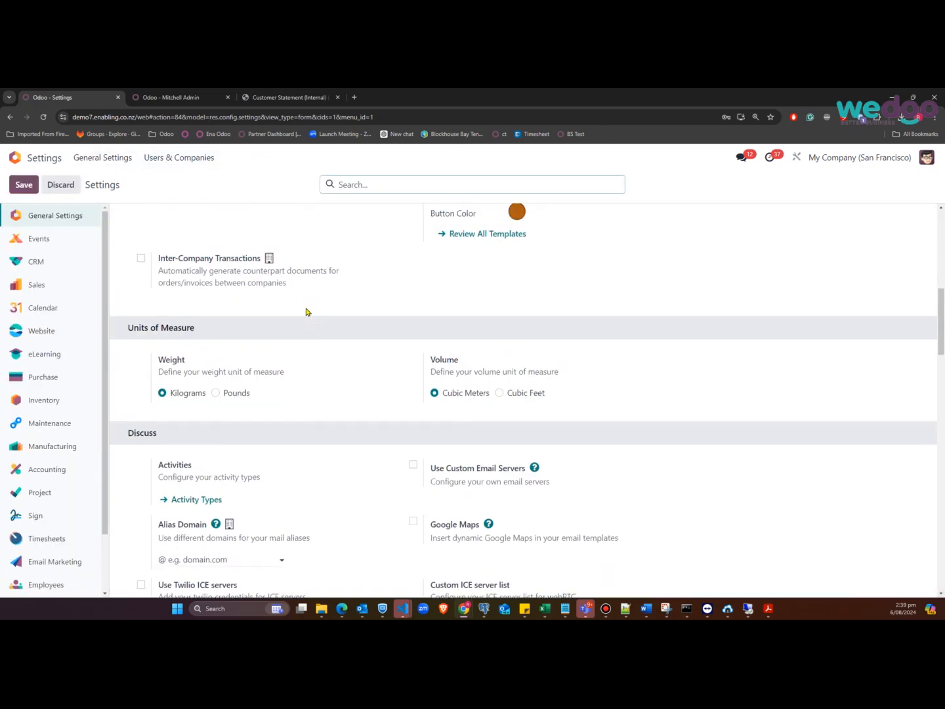
scroll(307, 313, "down", 12)
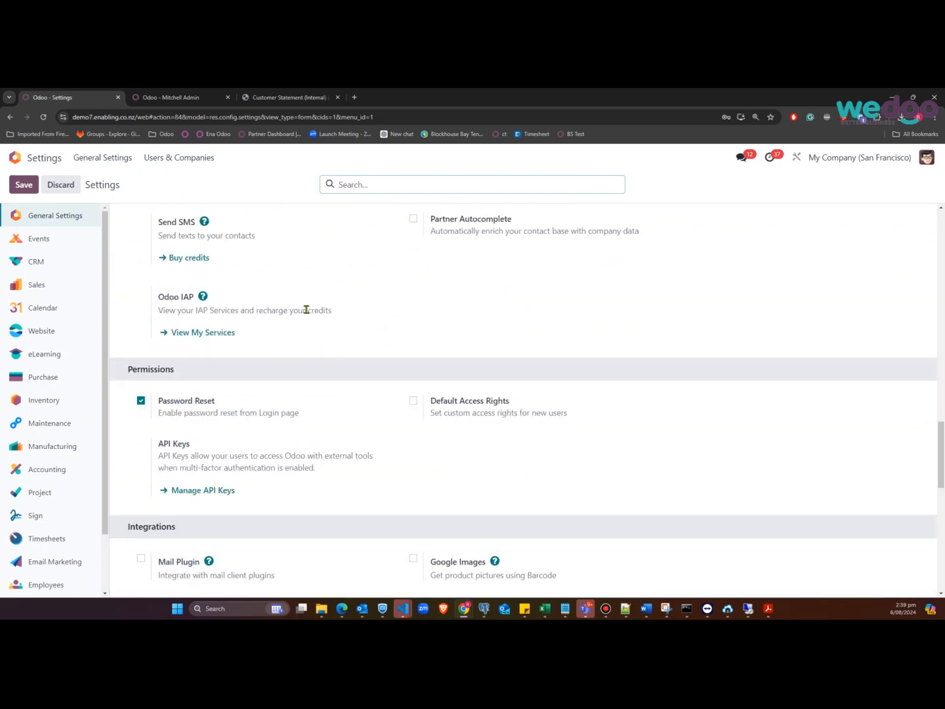
left_click(227, 480)
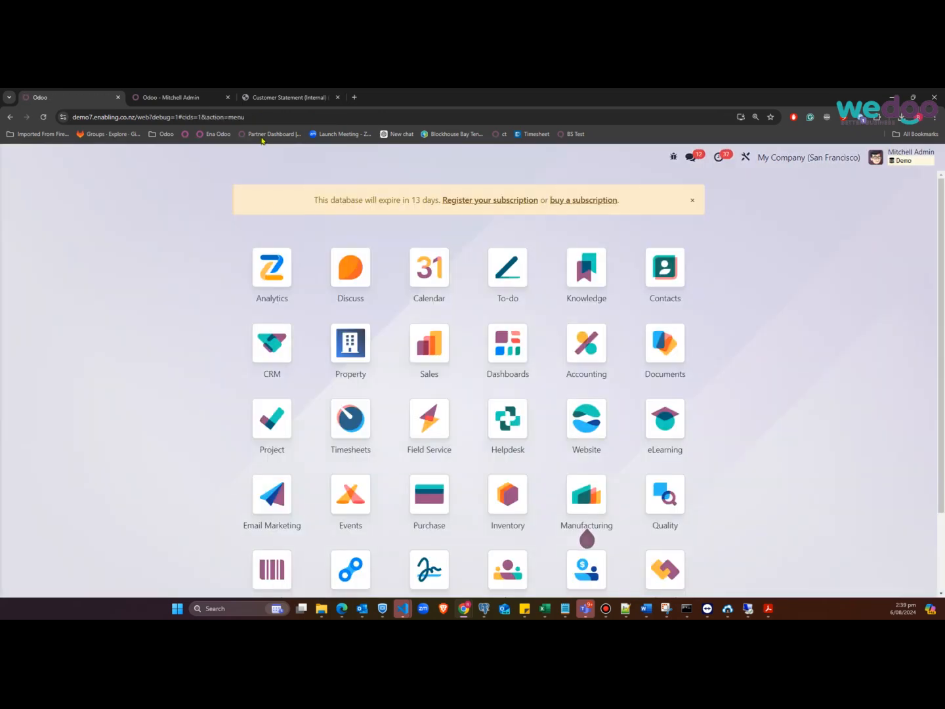
- Open the Email Templates list from the technical settings
scroll(282, 584, "down", 3)
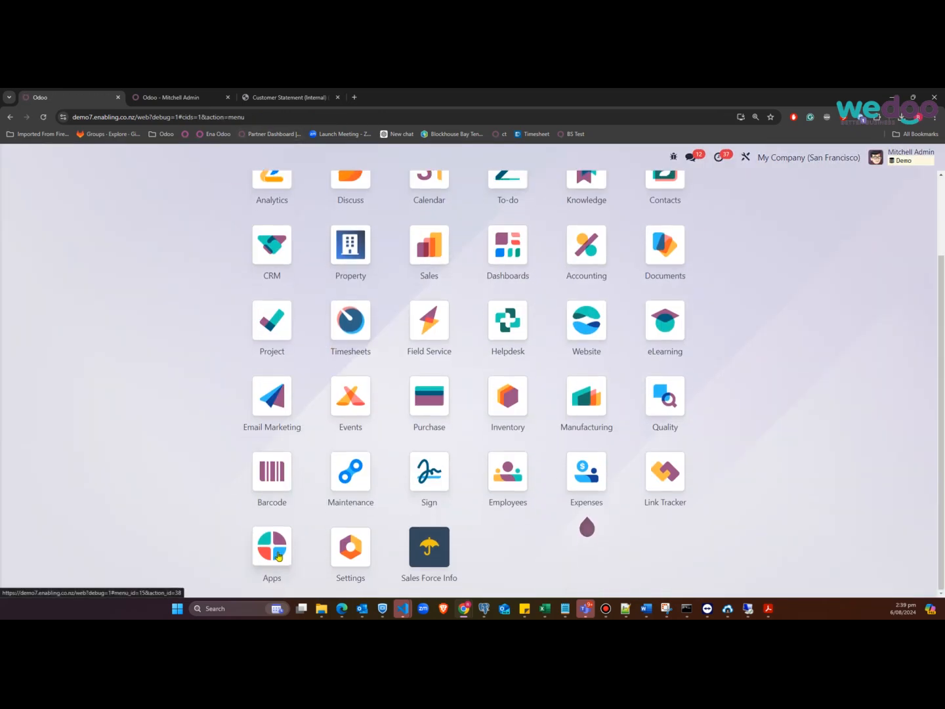
left_click(357, 556)
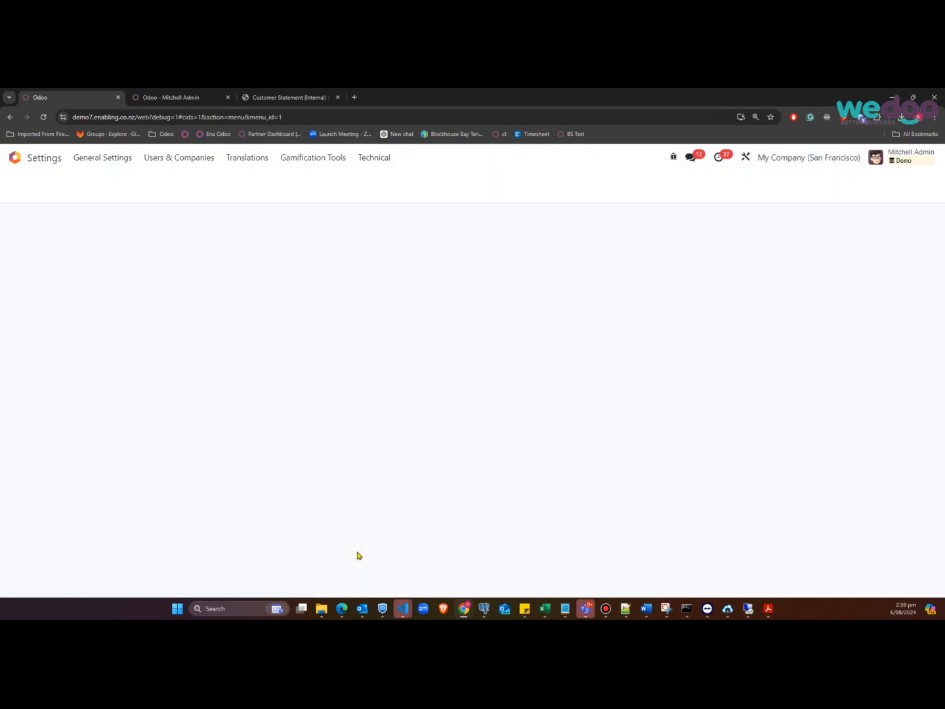
left_click(372, 157)
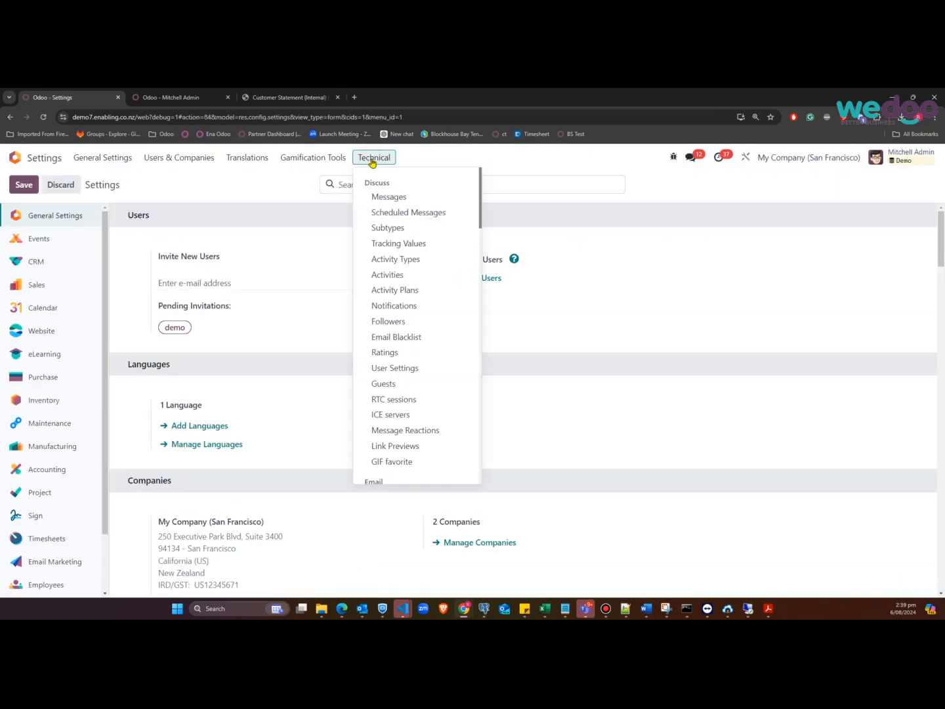
scroll(412, 236, "down", 3)
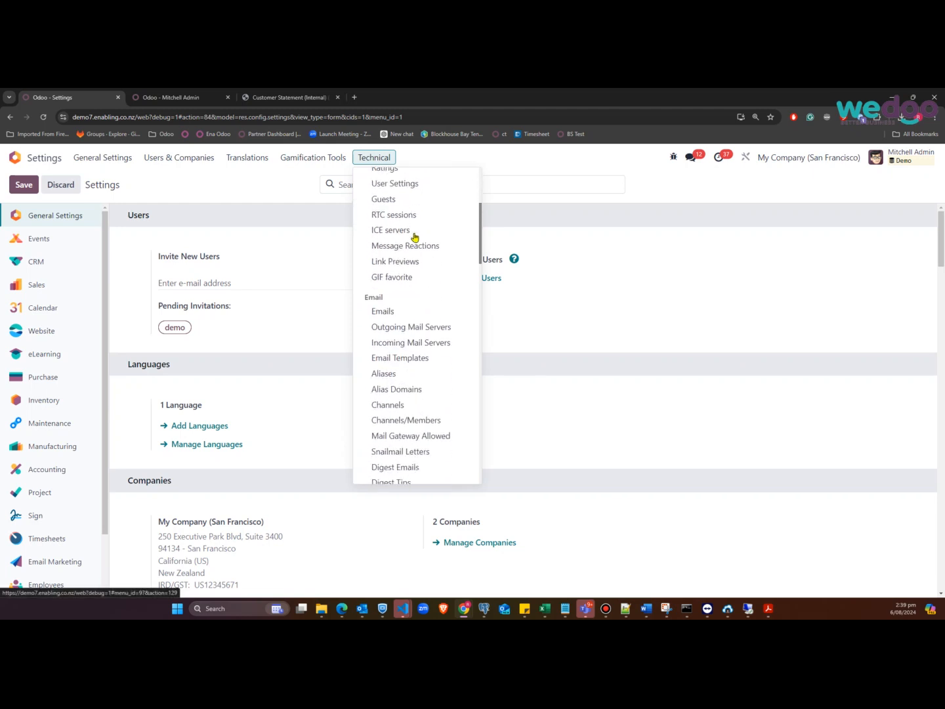
left_click(398, 358)
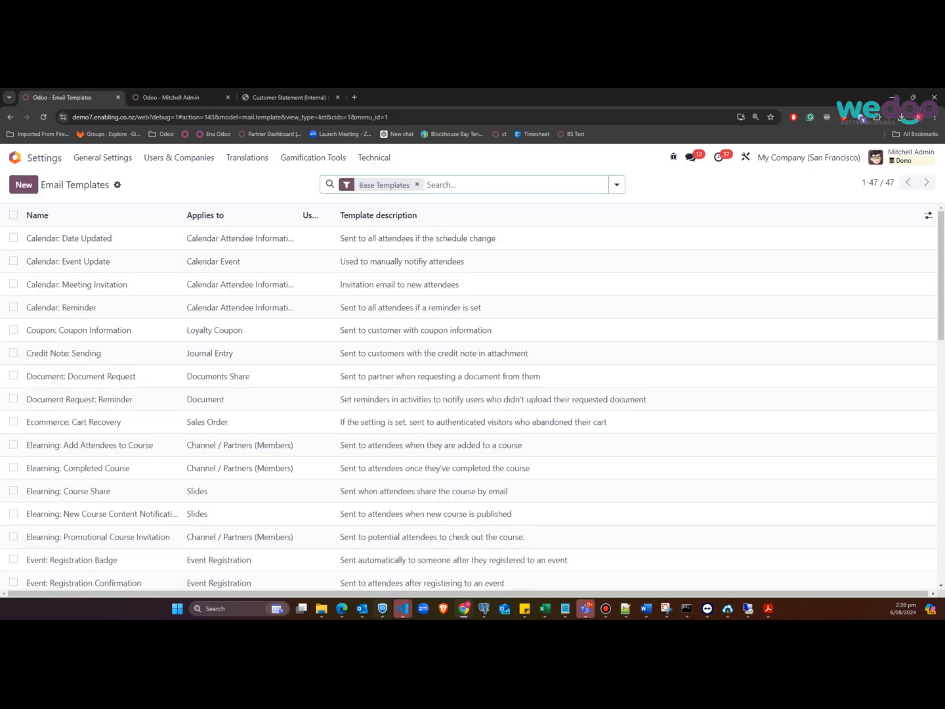
- Search the email templates for "statement" without the Base Templates filter and open the Customer Statement Email template to read its content
type("statement")
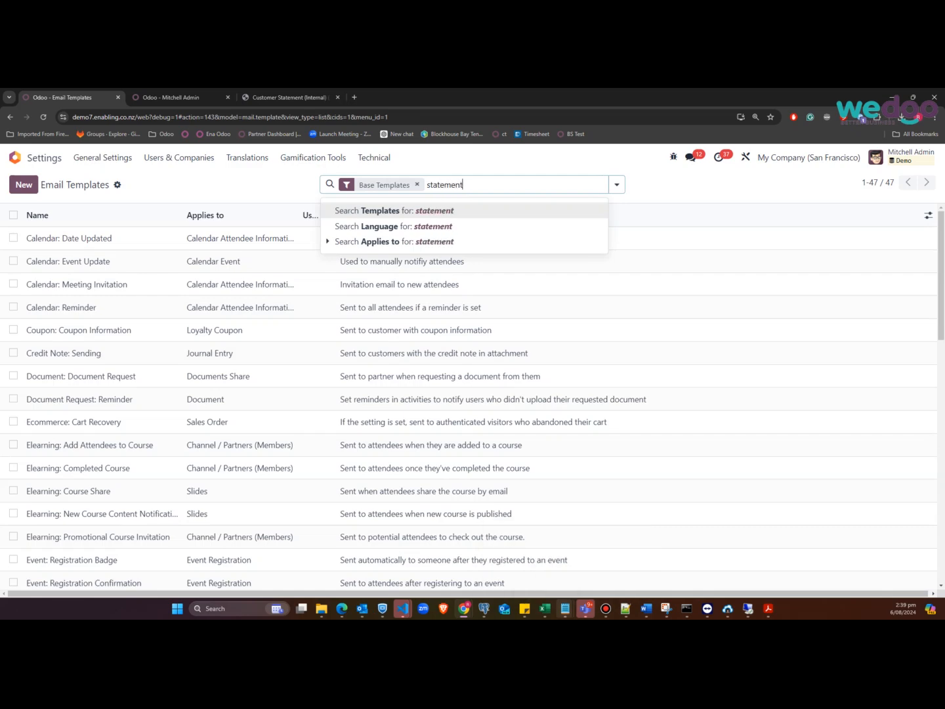
key("Return")
mouse_move(585, 608)
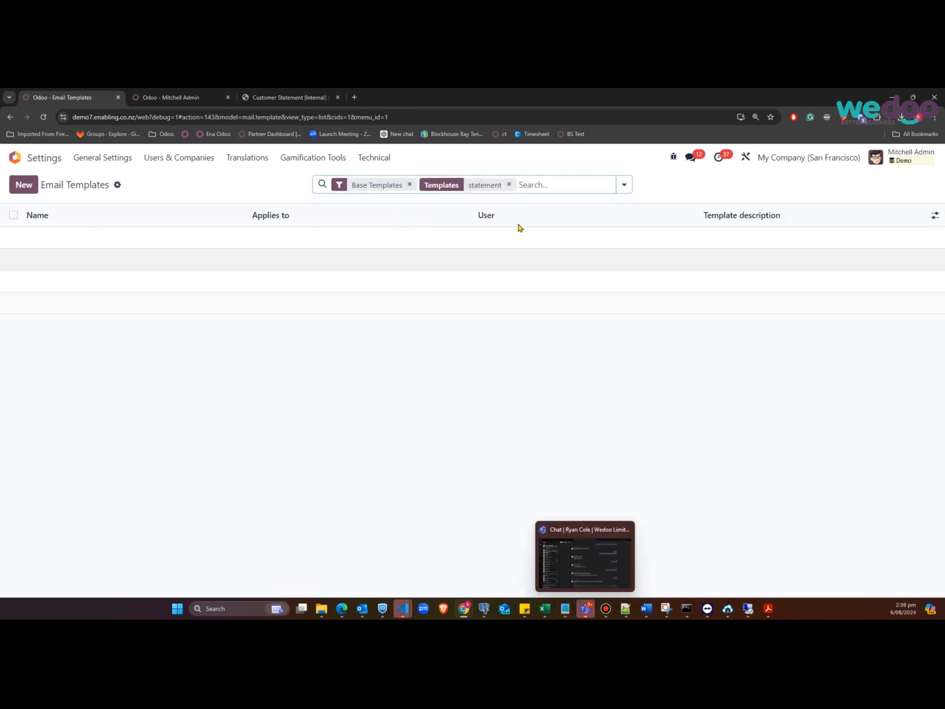
left_click(409, 185)
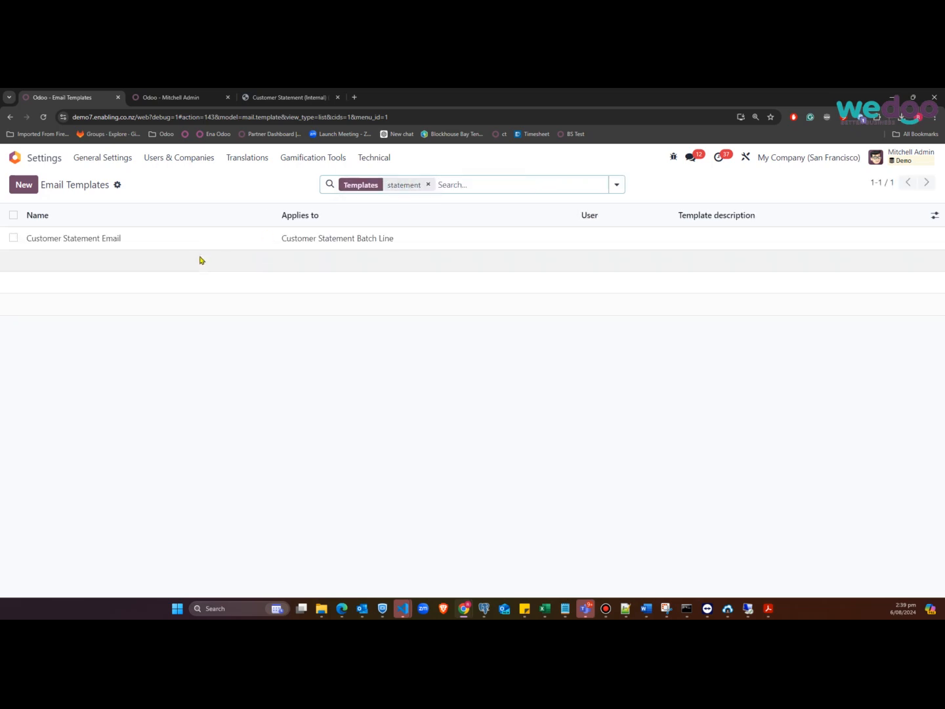
left_click(225, 244)
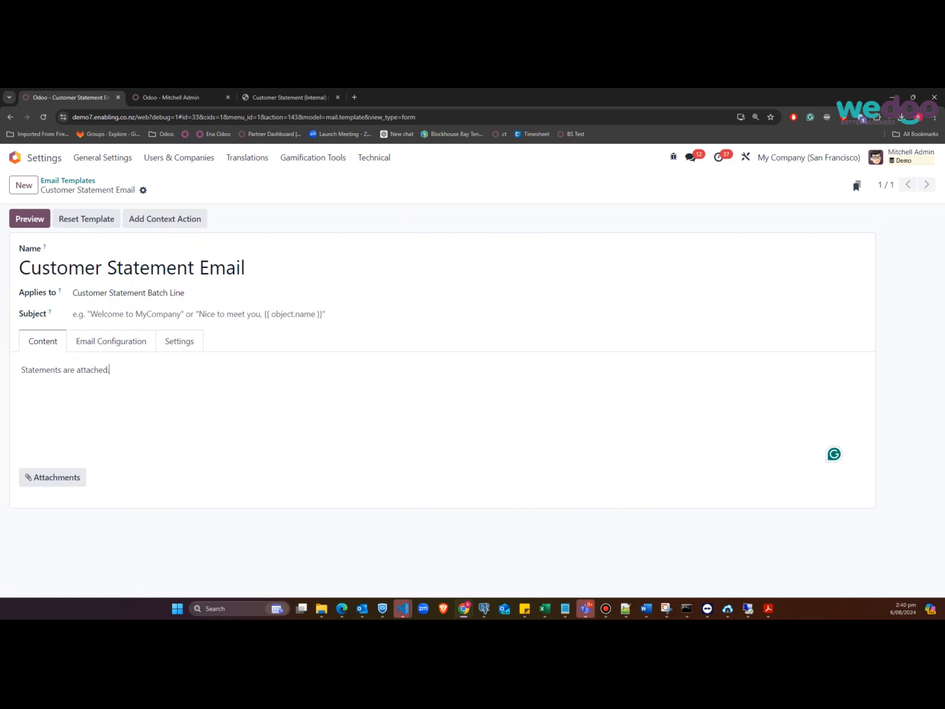
- Return to the customer statement batches in Accounting and open the Statements for July 31 2024 batch
left_click(206, 99)
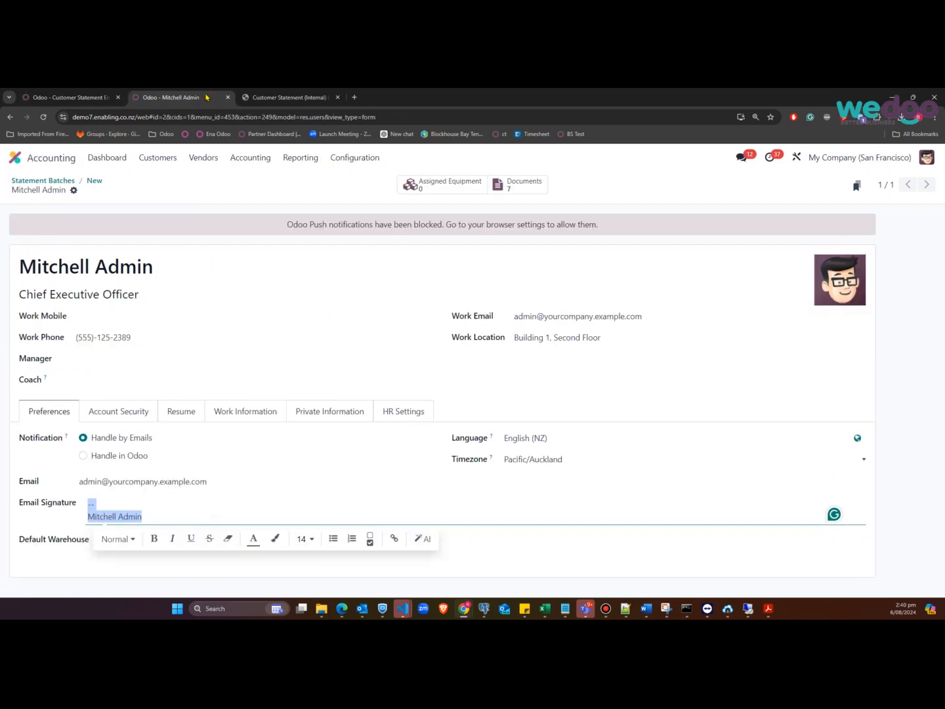
left_click(157, 161)
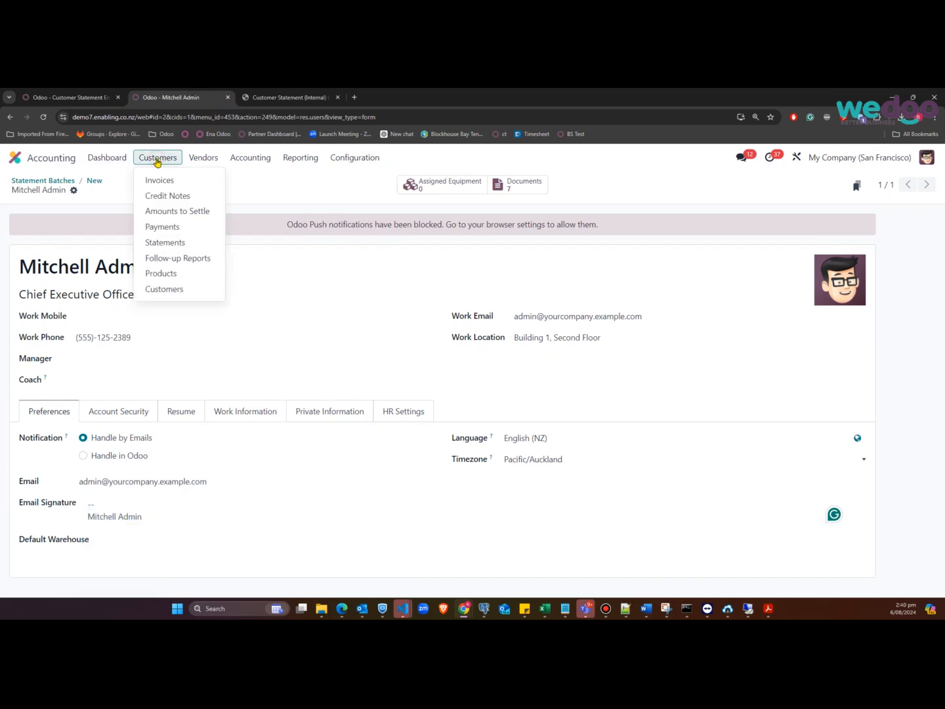
left_click(169, 242)
left_click(106, 270)
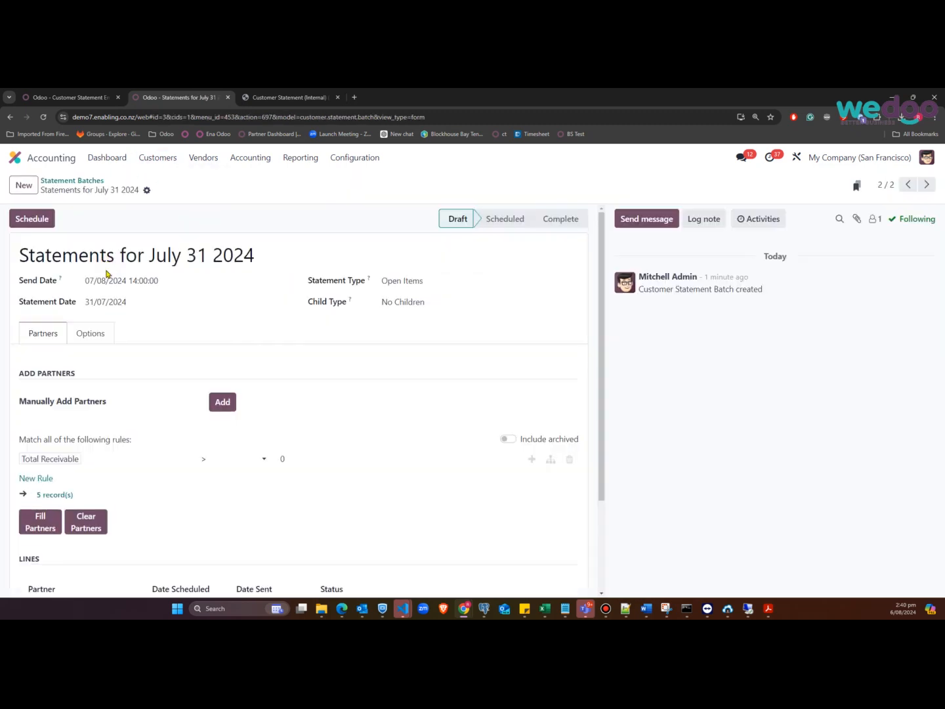
- Review the batch's statement options, advanced settings and custom PDF footer, and return to its partner selection
left_click(86, 333)
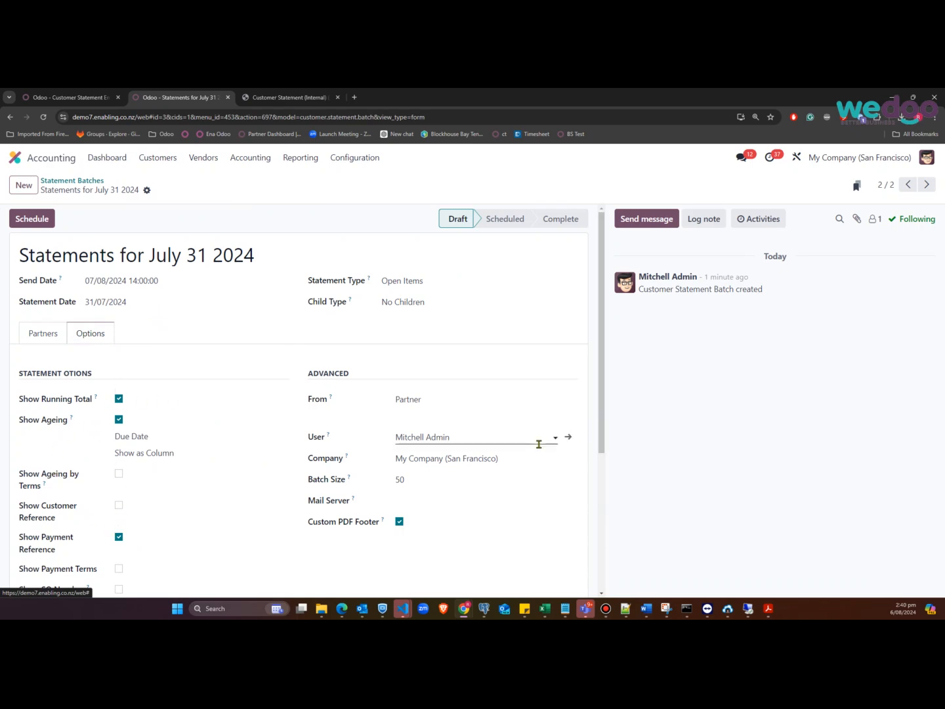
scroll(242, 521, "down", 2)
scroll(143, 540, "down", 3)
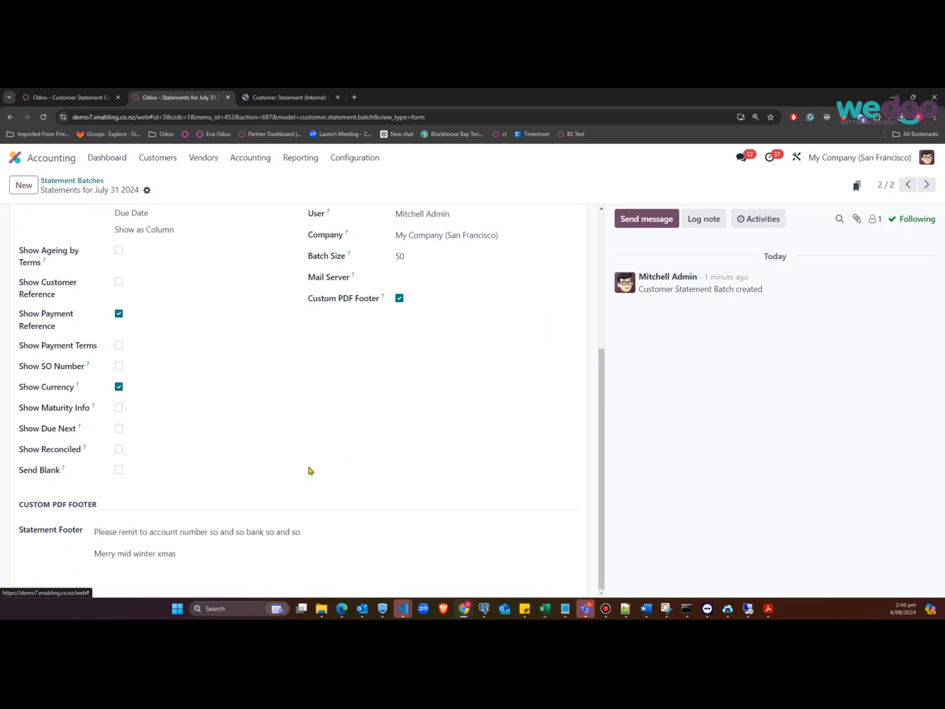
scroll(270, 435, "up", 4)
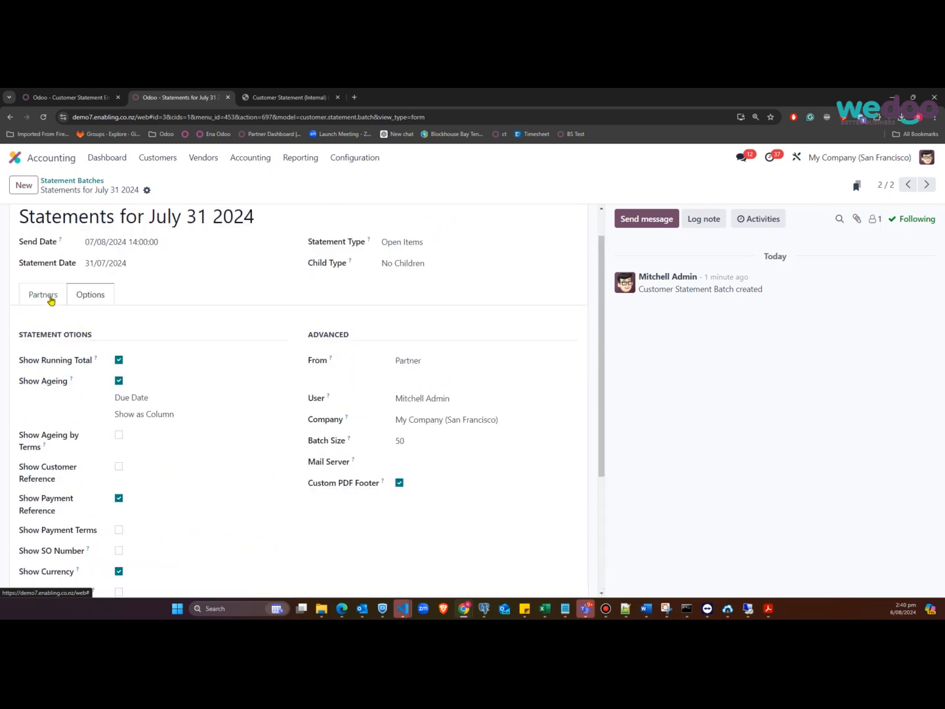
left_click(50, 299)
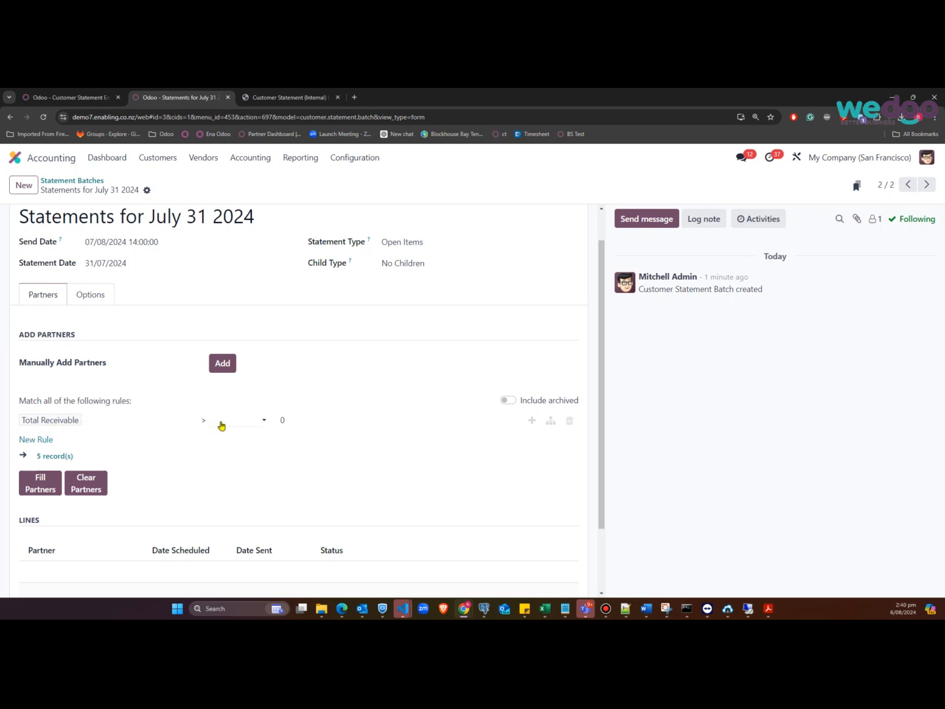
- Set the batch's partner rule to Total Receivable != 0
mouse_move(584, 609)
left_click(244, 421)
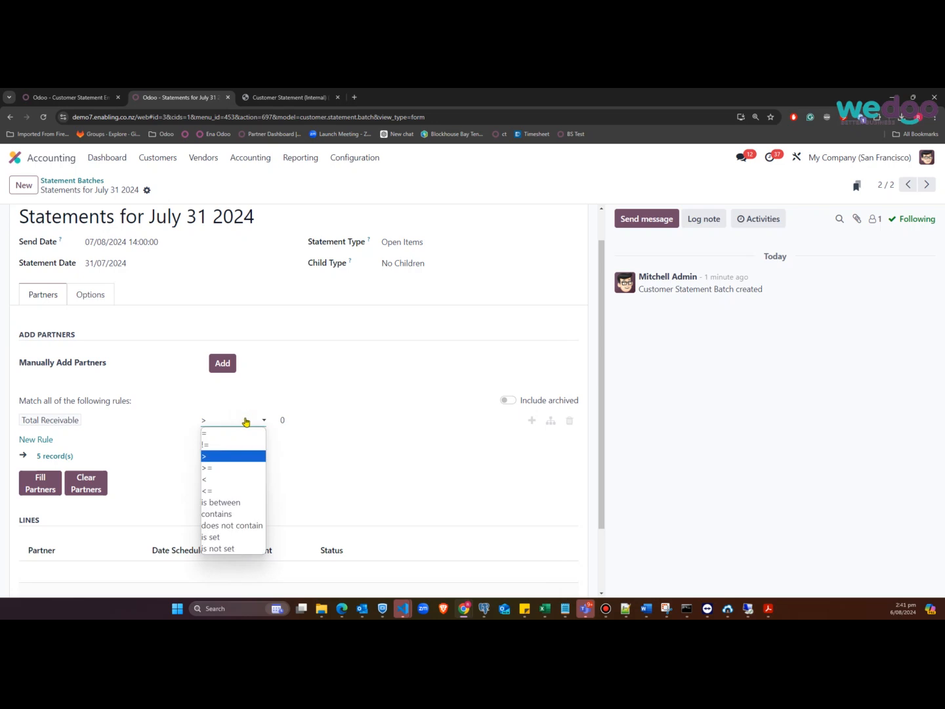
left_click(236, 446)
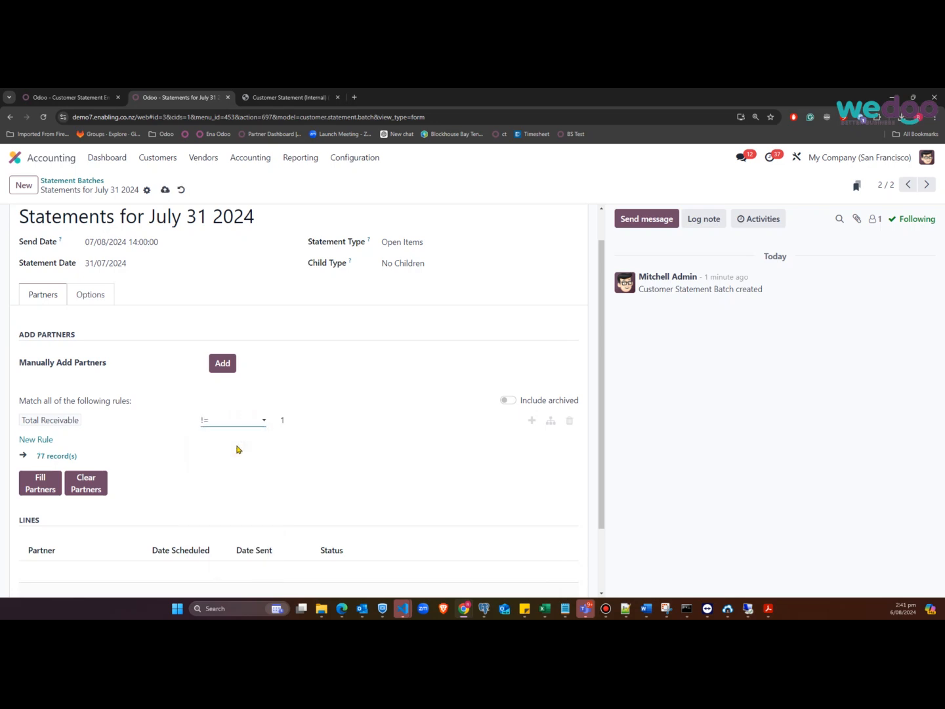
double_click(305, 418)
type("0")
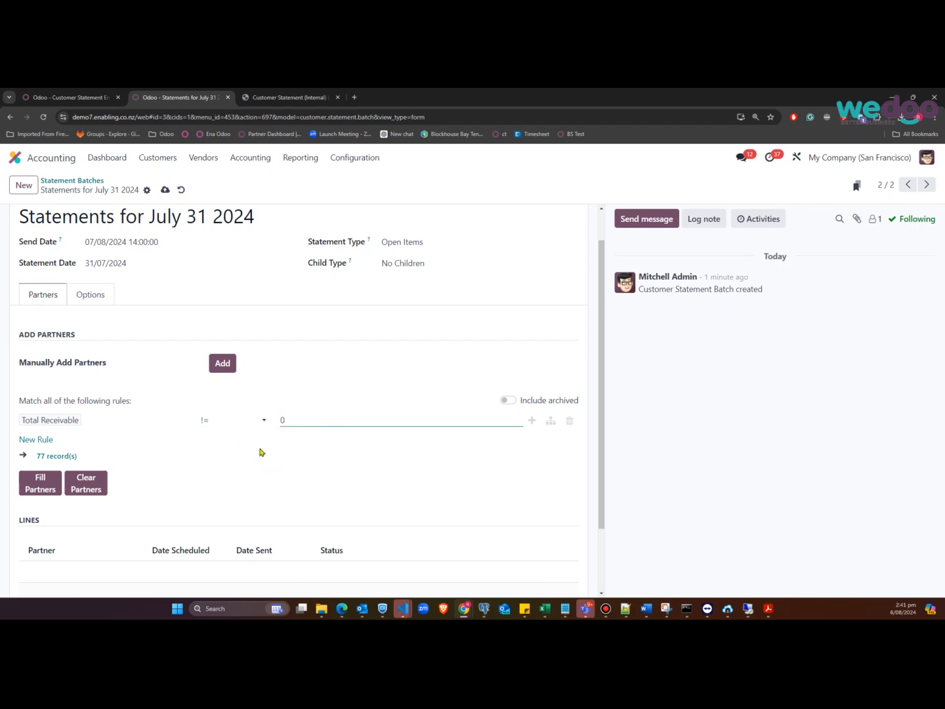
- Restore the batch's partner rule to Total Receivable > 0
left_click(247, 424)
left_click(247, 456)
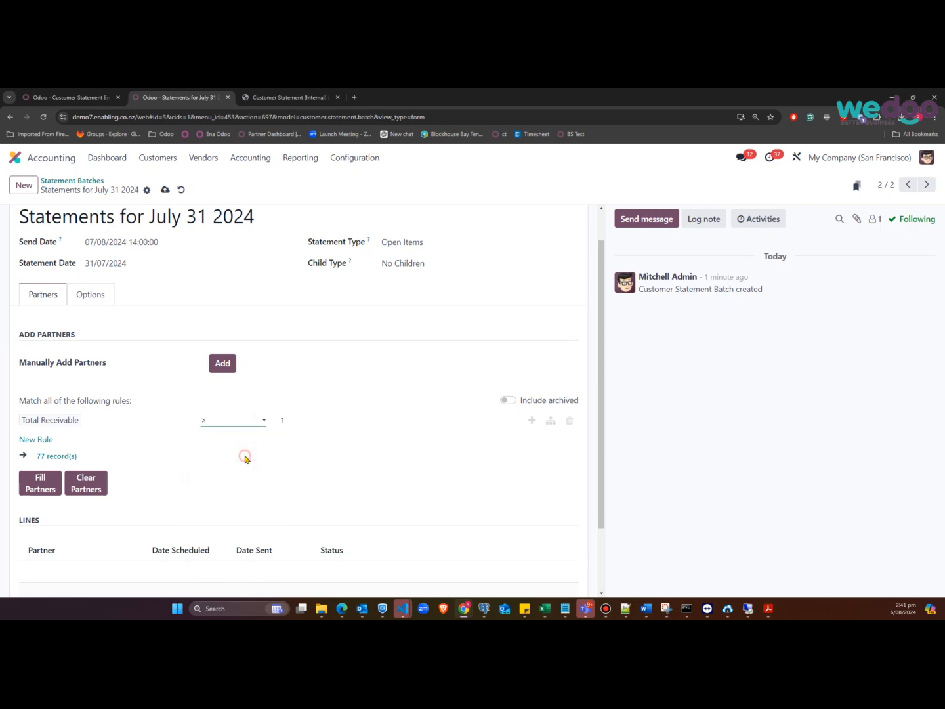
left_click(296, 420)
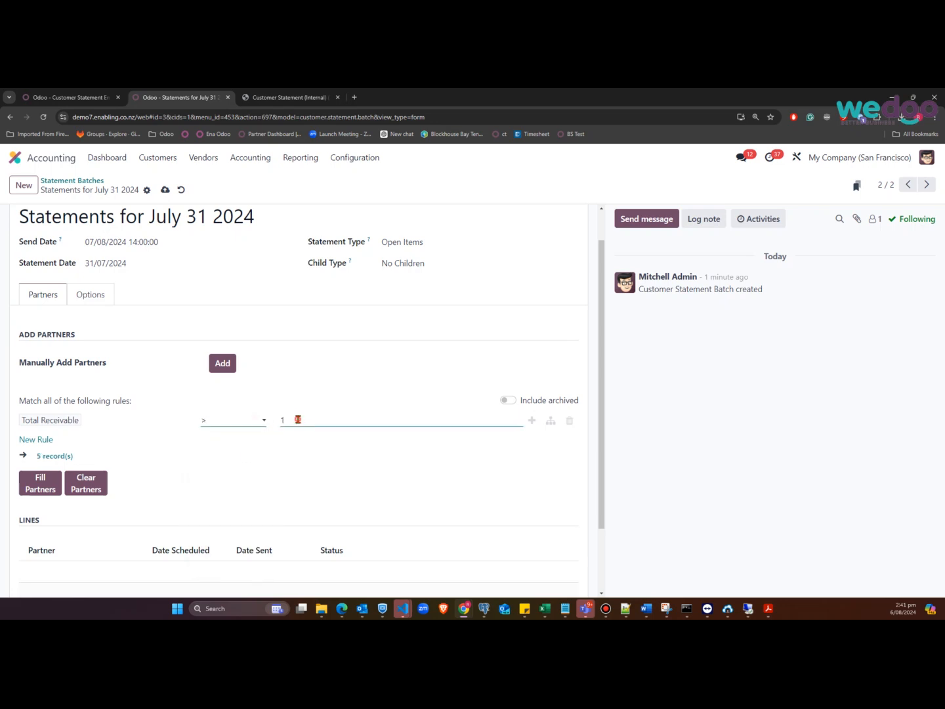
double_click(283, 421)
type("0")
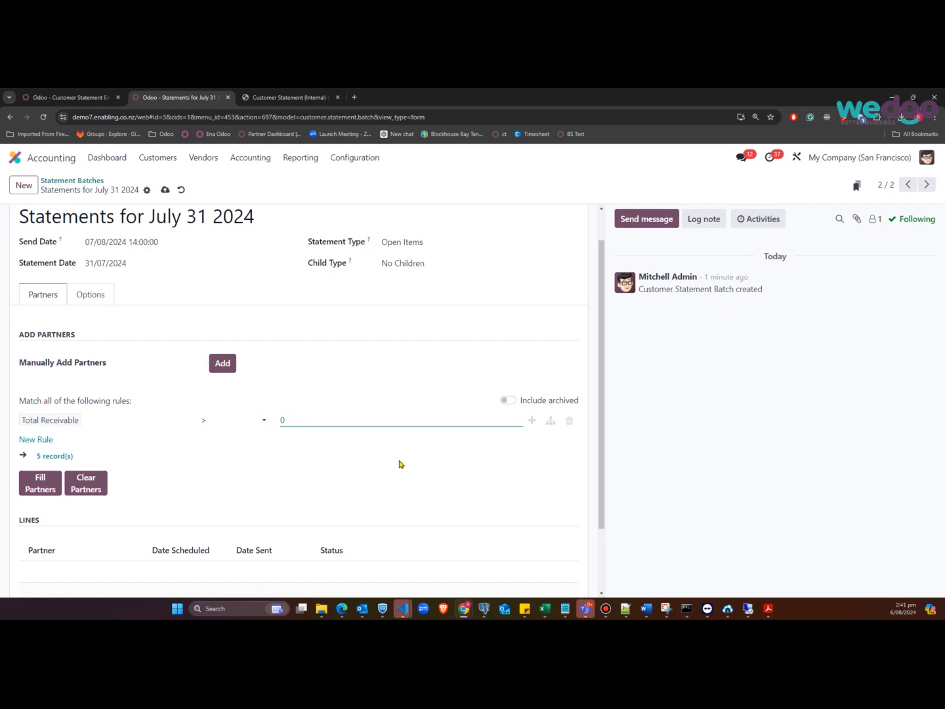
- Add a second partner rule, Country contains "new zealand", and delete that rule again
left_click(46, 441)
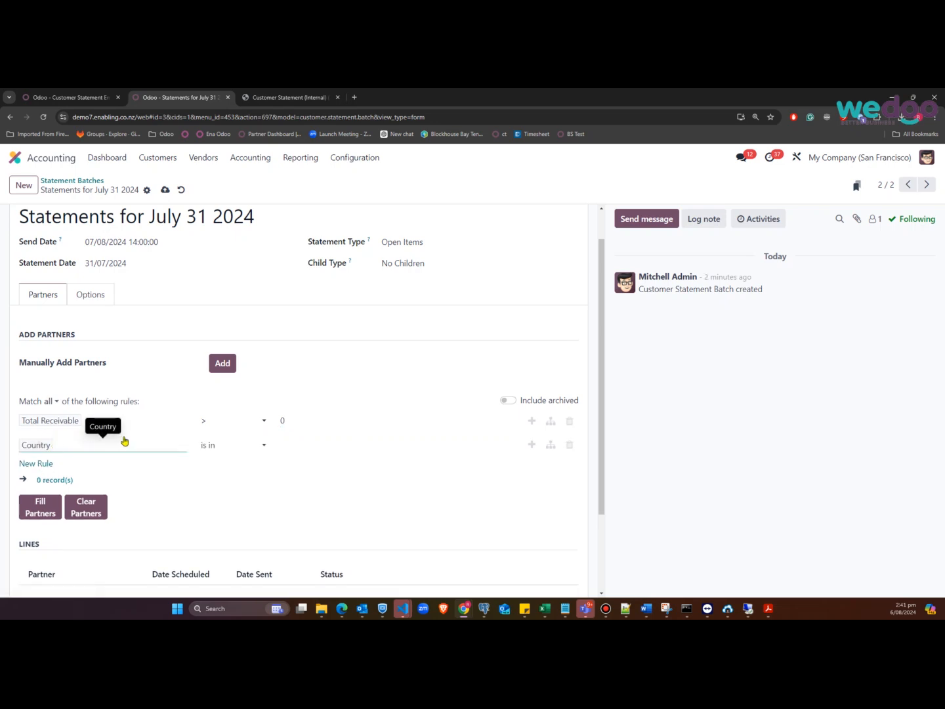
left_click(77, 449)
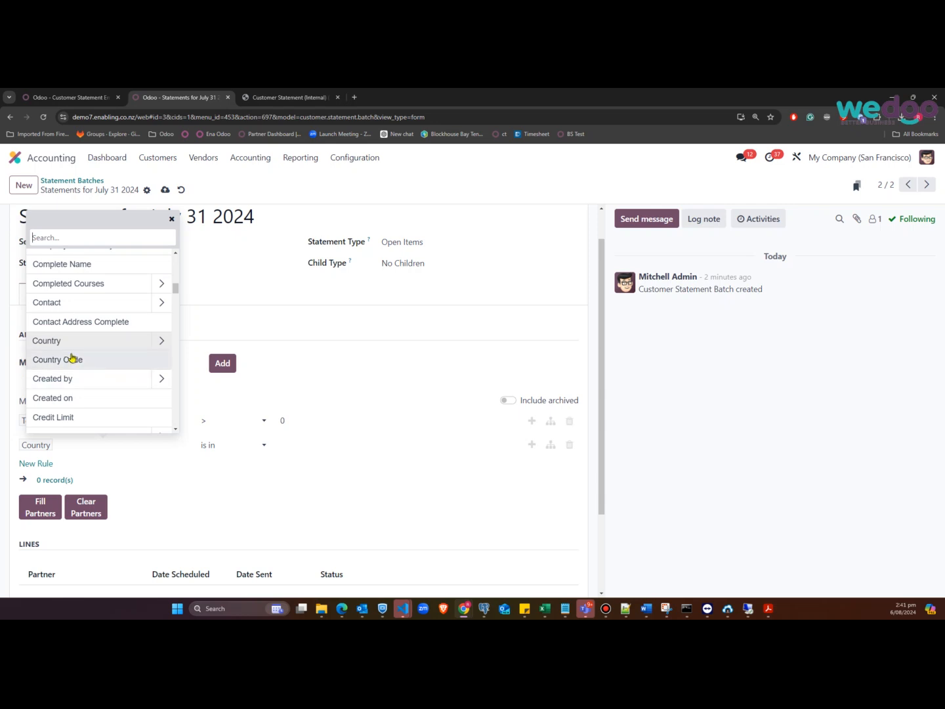
left_click(223, 446)
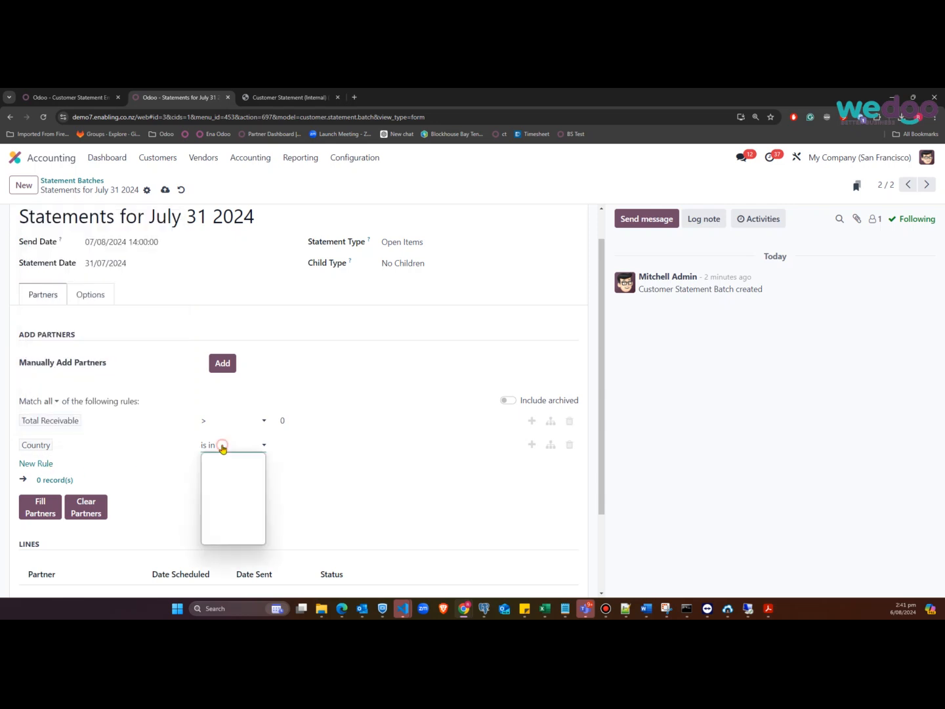
left_click(245, 504)
left_click(318, 443)
type("new zealand")
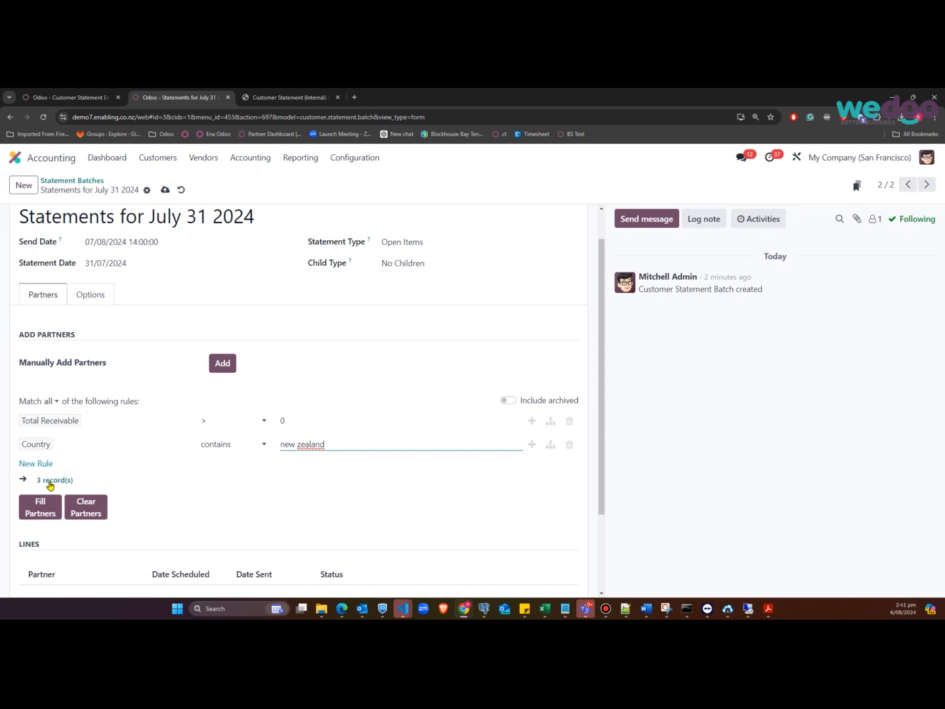
left_click(570, 446)
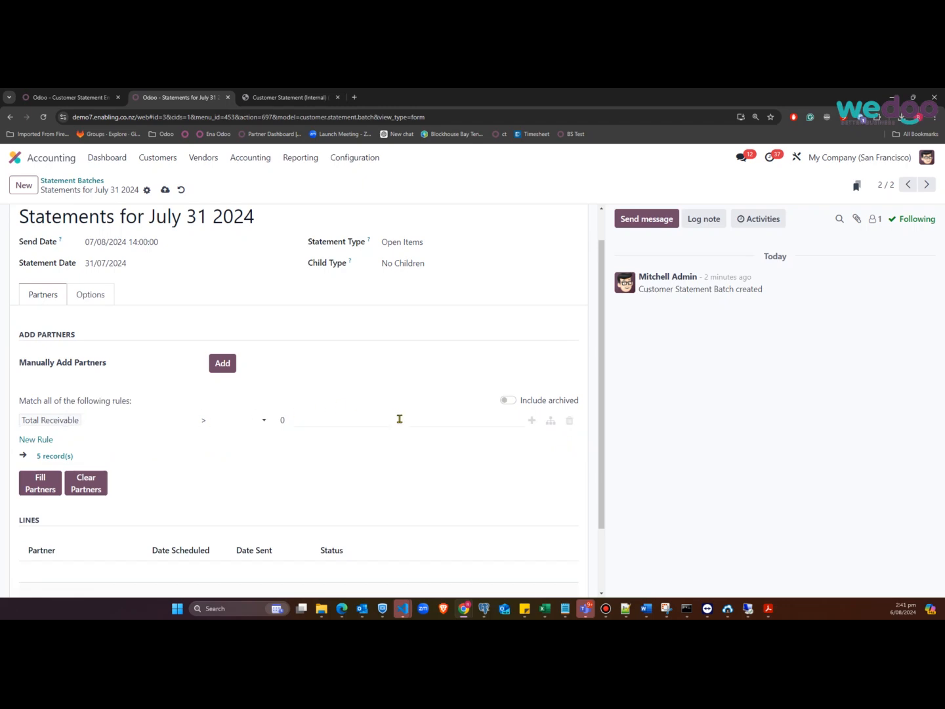
- Fill the batch with all partners matching the Total Receivable rule and review the lines
left_click(38, 485)
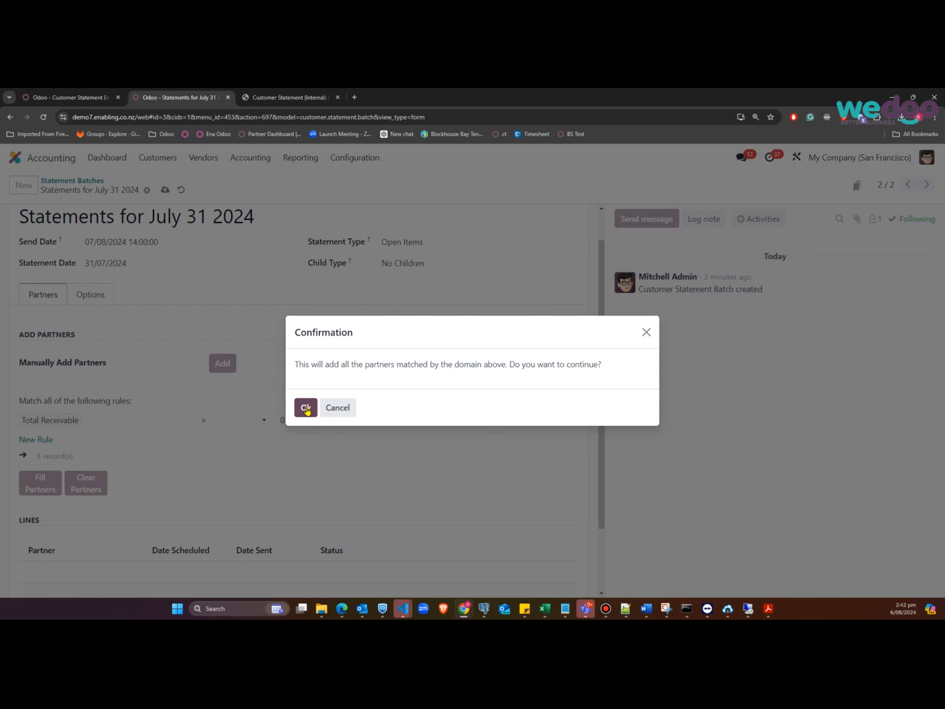
left_click(306, 407)
scroll(353, 363, "down", 3)
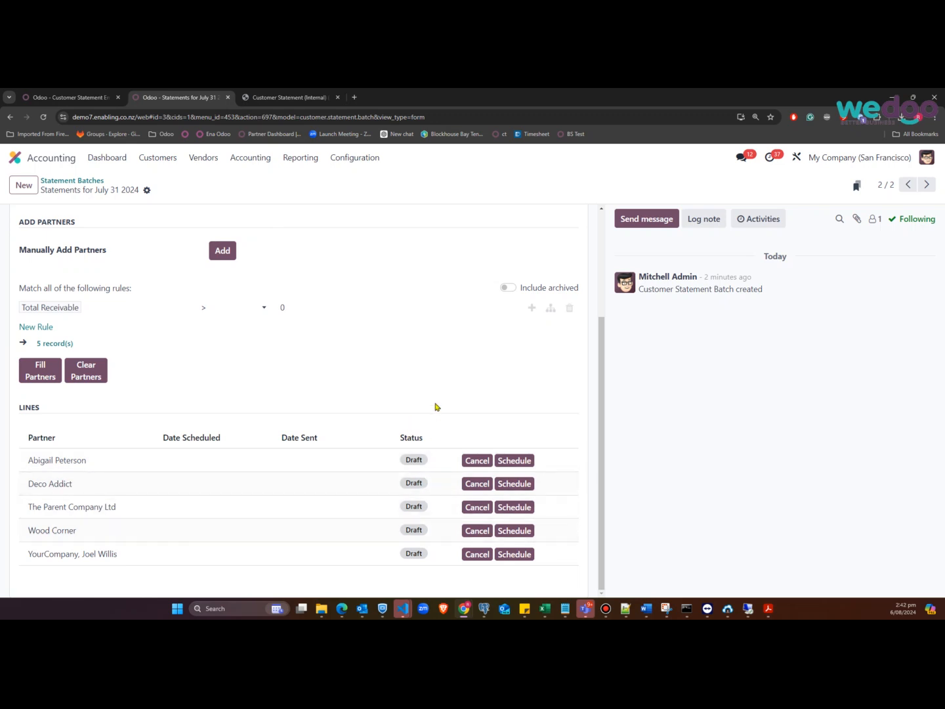
scroll(435, 405, "up", 3)
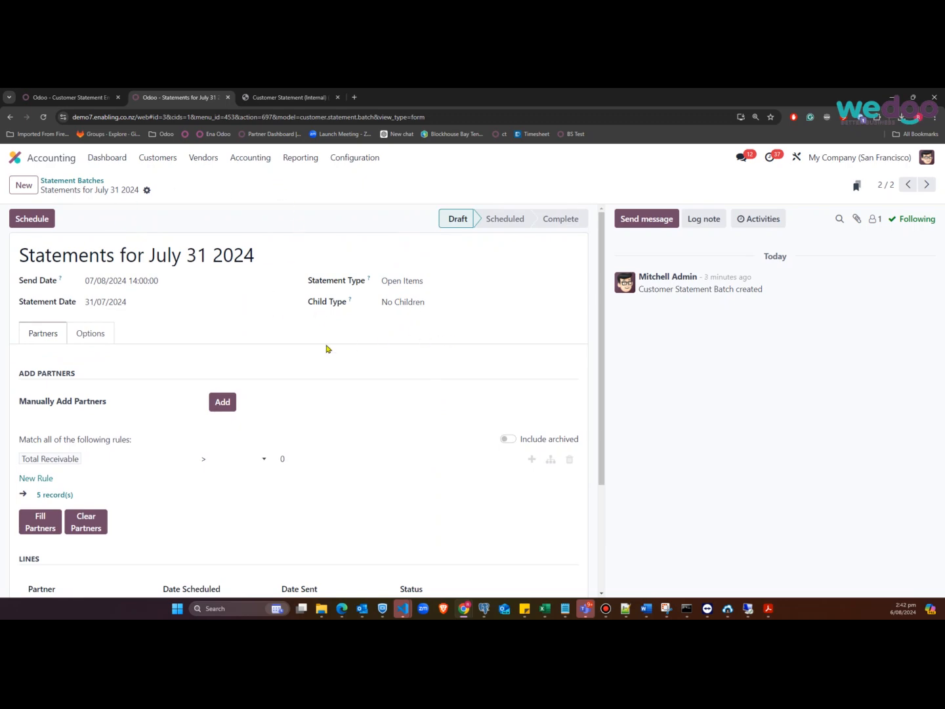
scroll(496, 310, "down", 3)
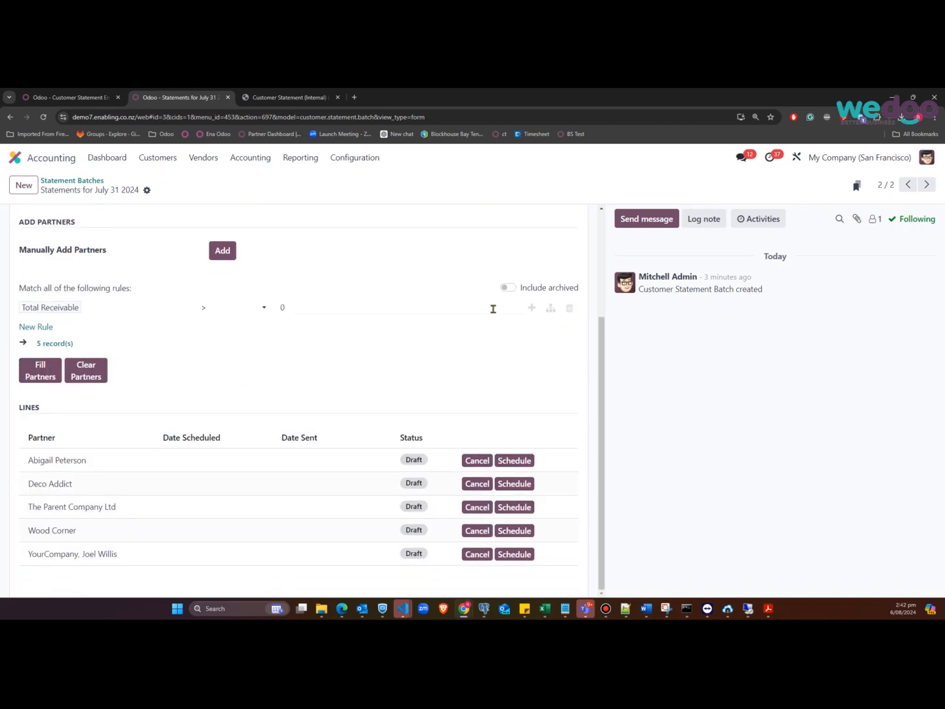
- Schedule the July 31 2024 statement batch and check its Batch Size and Mail Server options
scroll(494, 308, "up", 3)
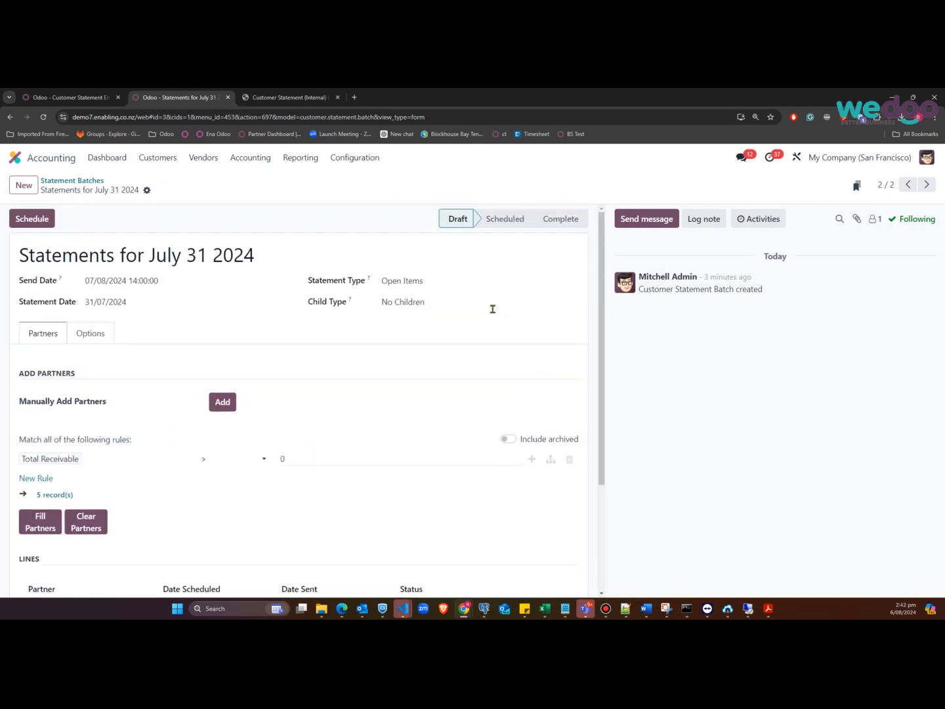
left_click(30, 219)
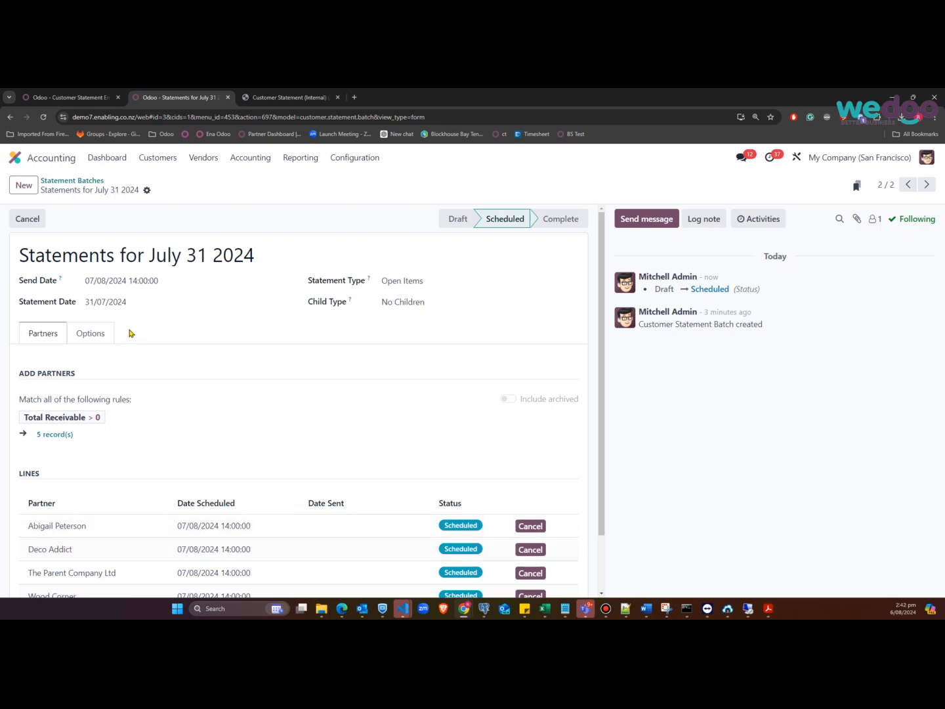
left_click(95, 335)
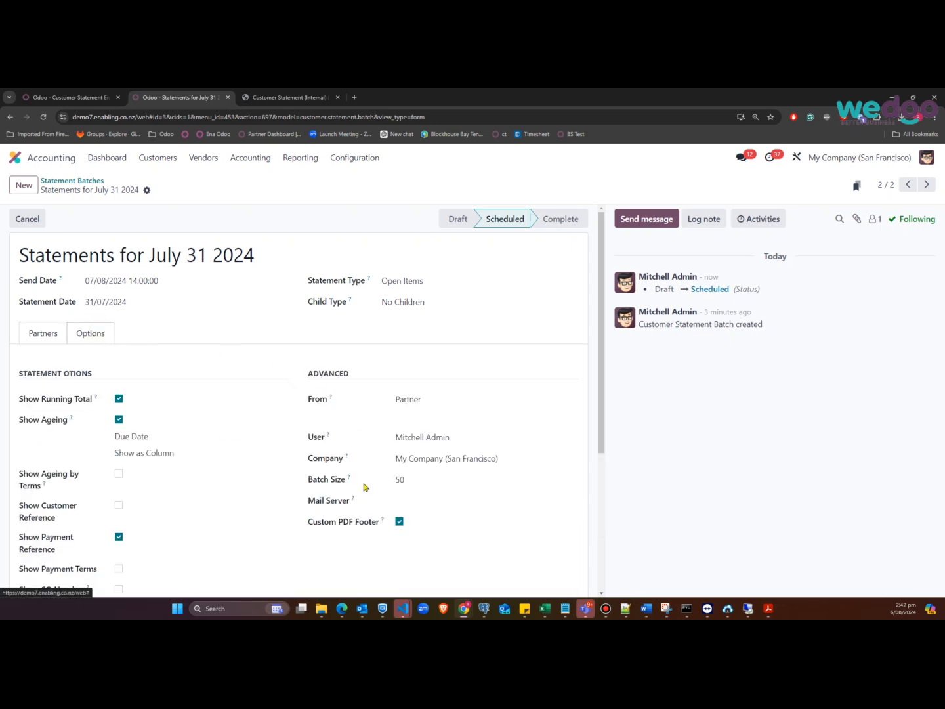
left_click(425, 480)
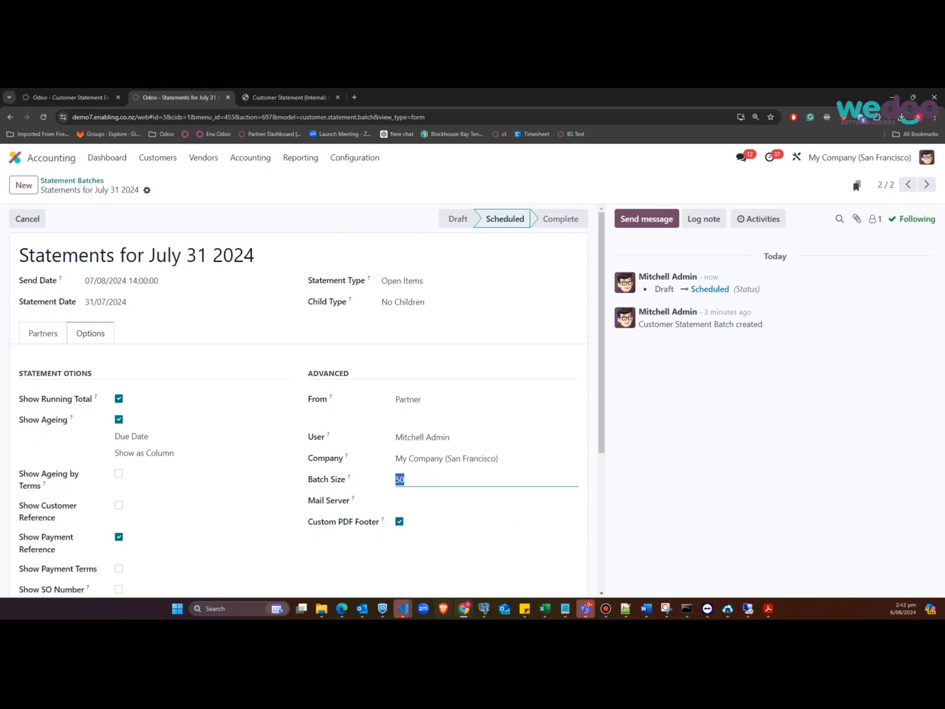
mouse_move(464, 609)
left_click(427, 500)
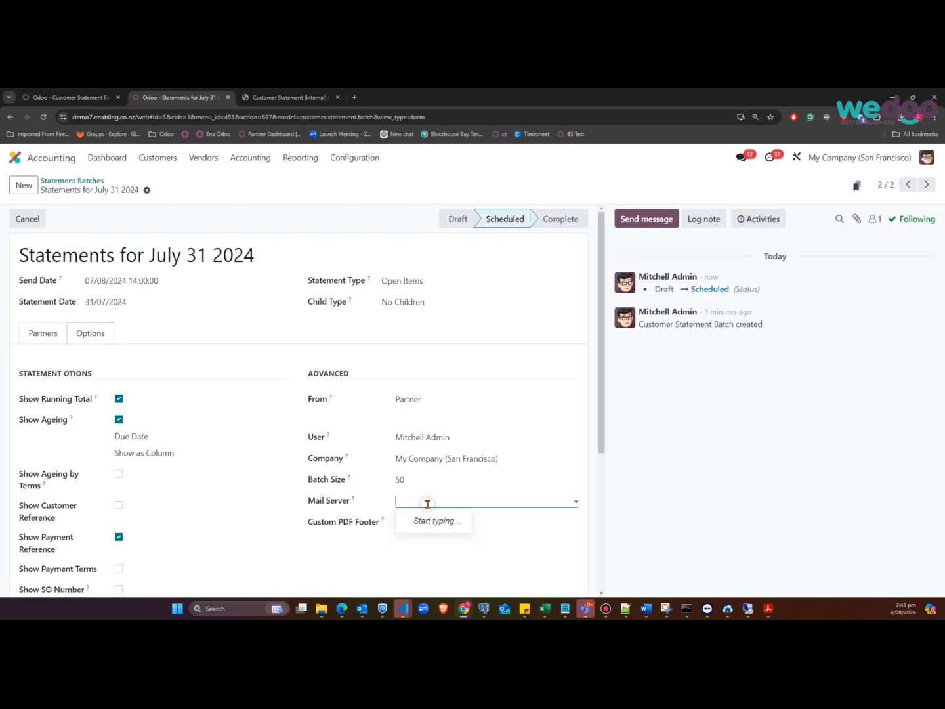
left_click(628, 422)
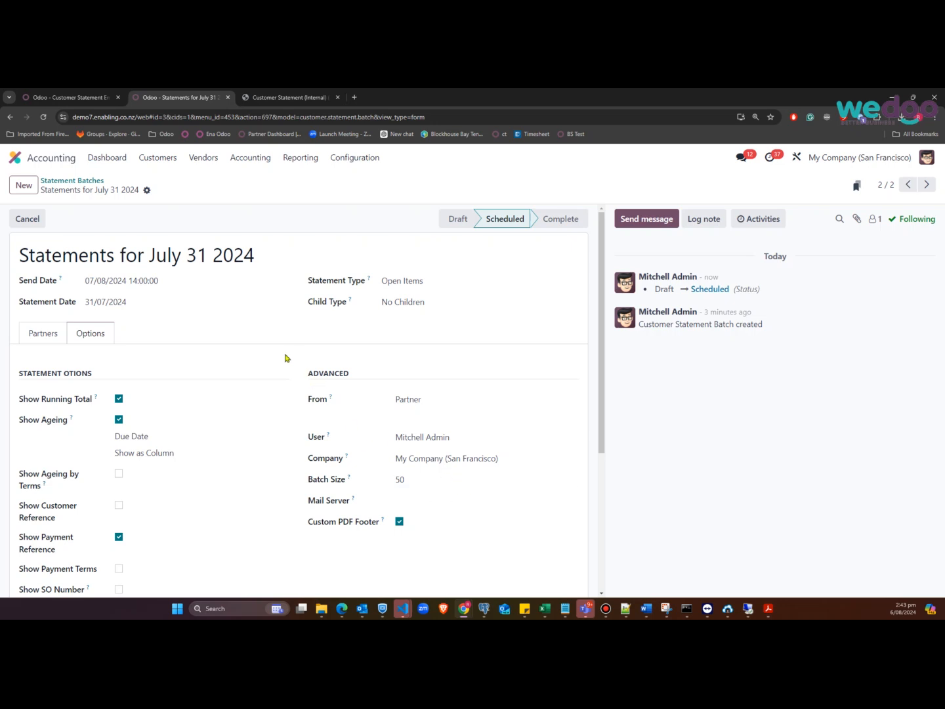
left_click(31, 336)
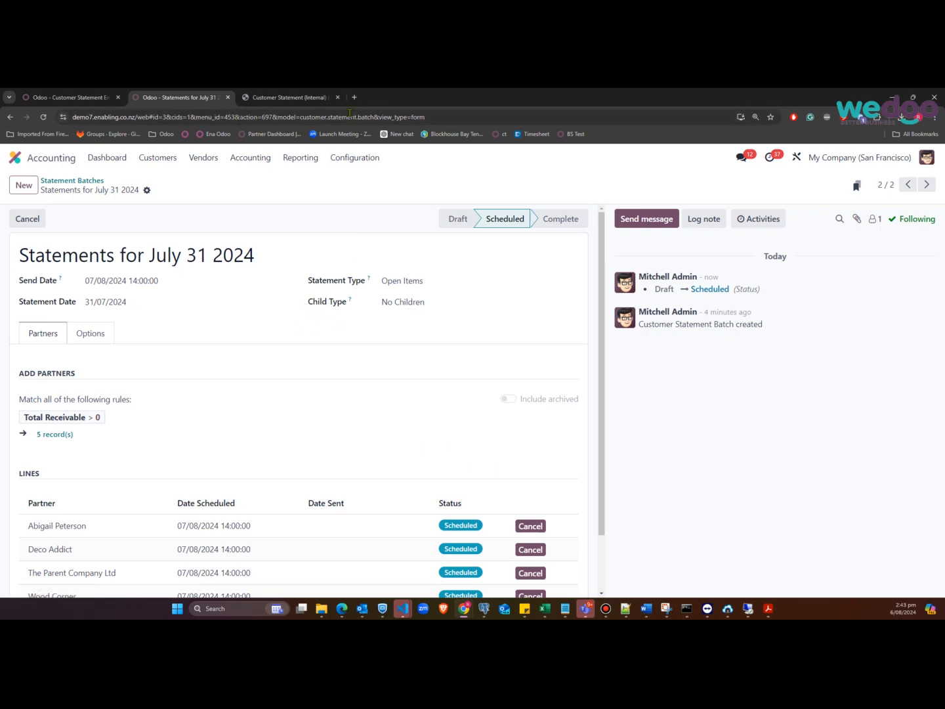
- Turn on developer mode and try to send the scheduled batch's statements immediately
left_click(827, 118)
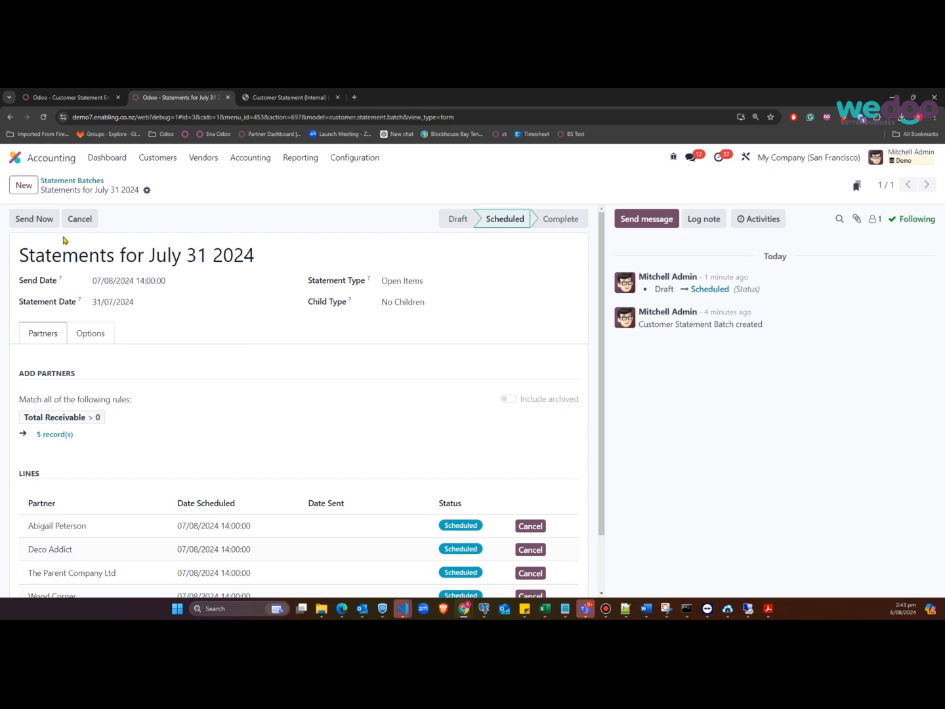
left_click(34, 223)
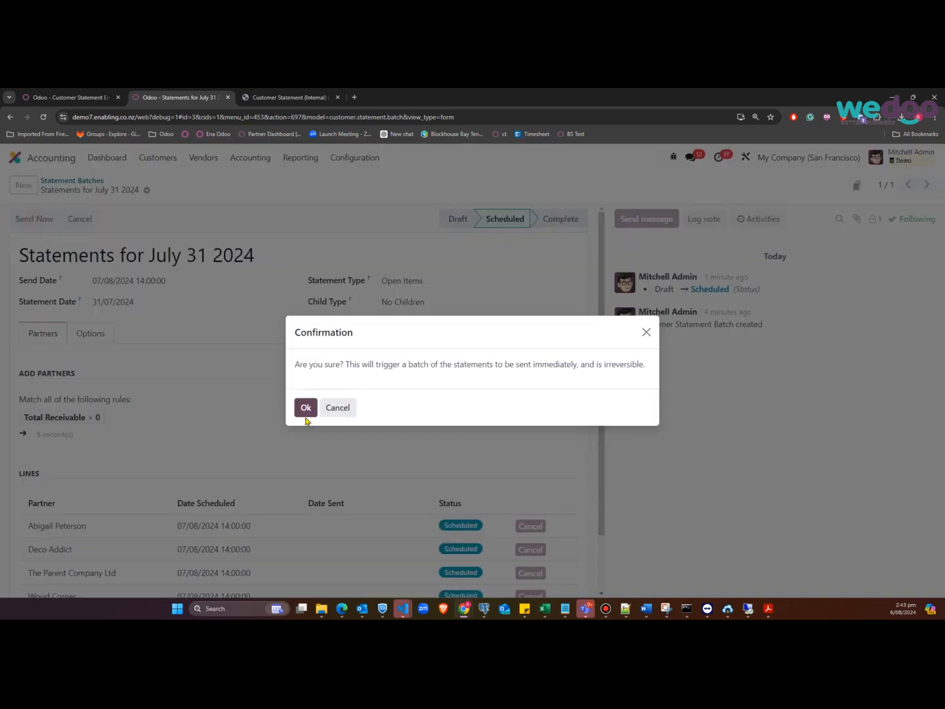
left_click(305, 407)
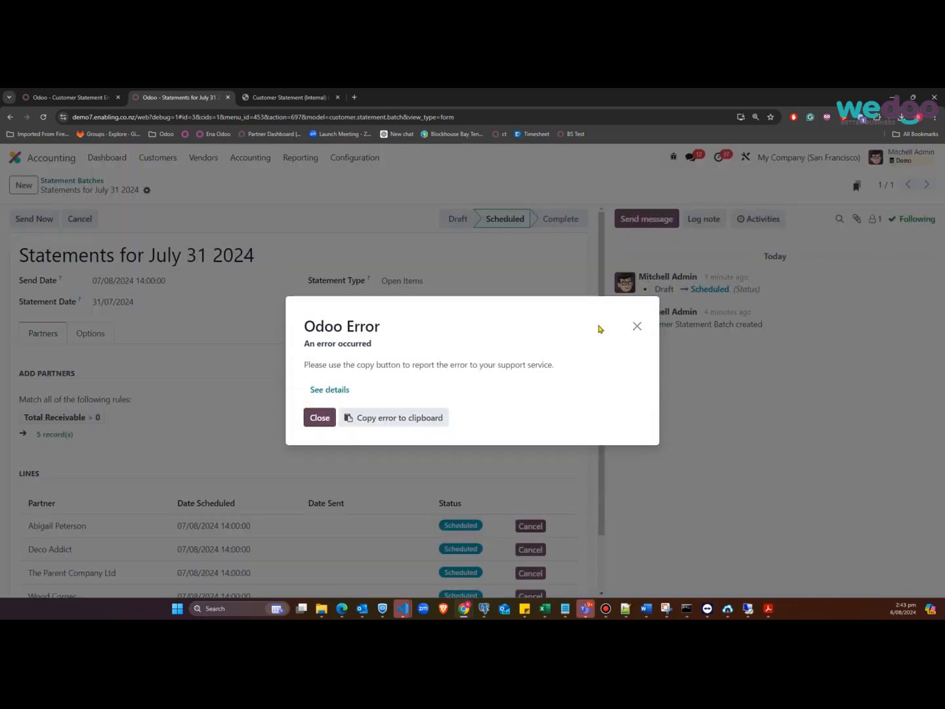
left_click(636, 327)
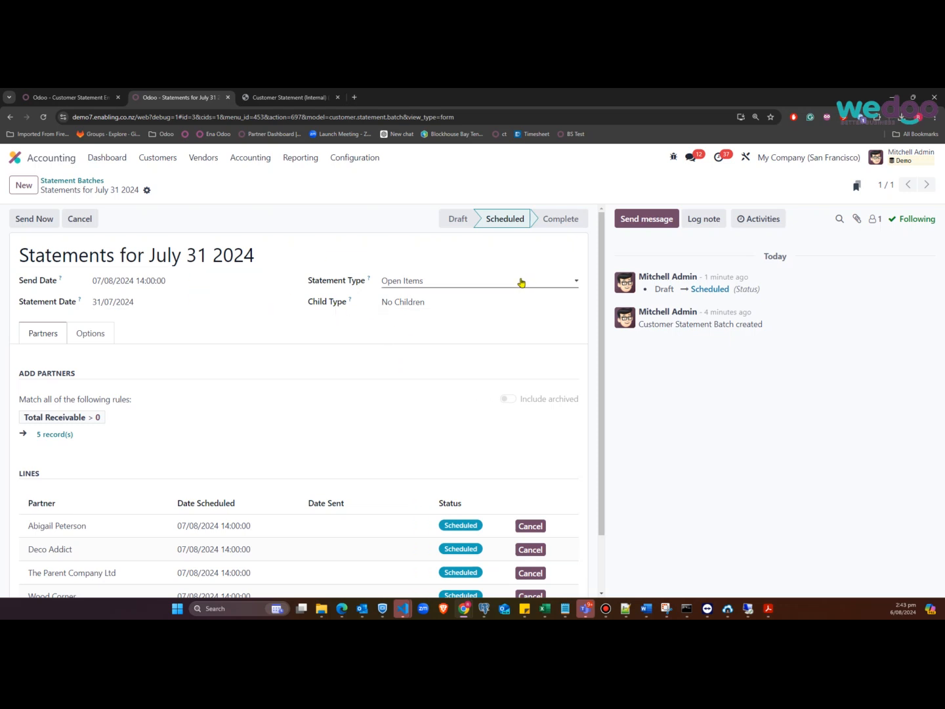
scroll(475, 332, "down", 1)
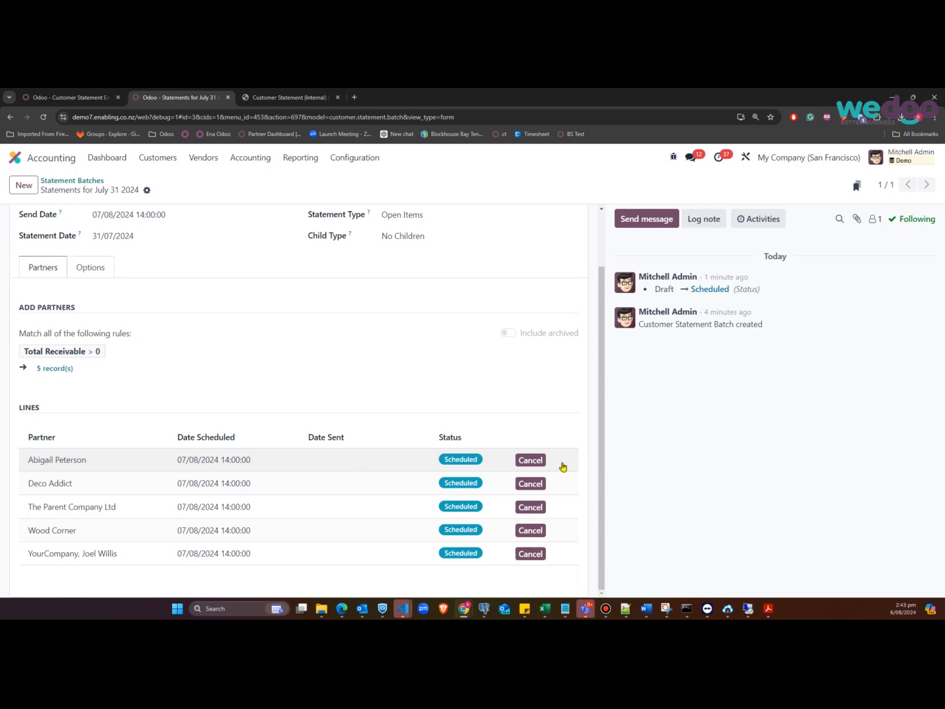
scroll(564, 464, "up", 1)
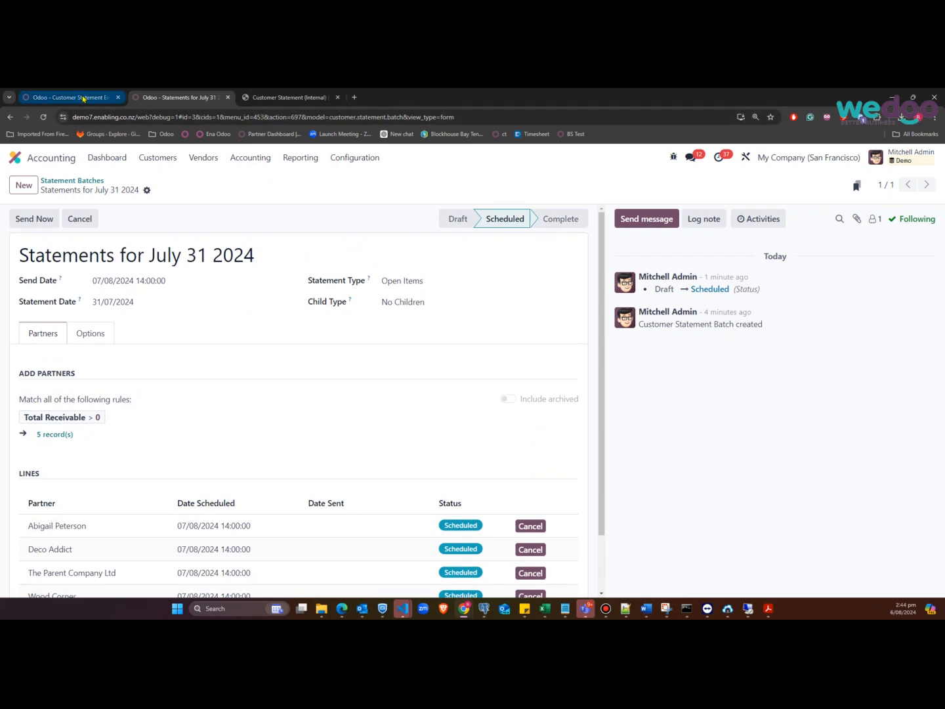
- Search the contacts for "parent" and open The Parent Company Ltd's record
left_click(102, 98)
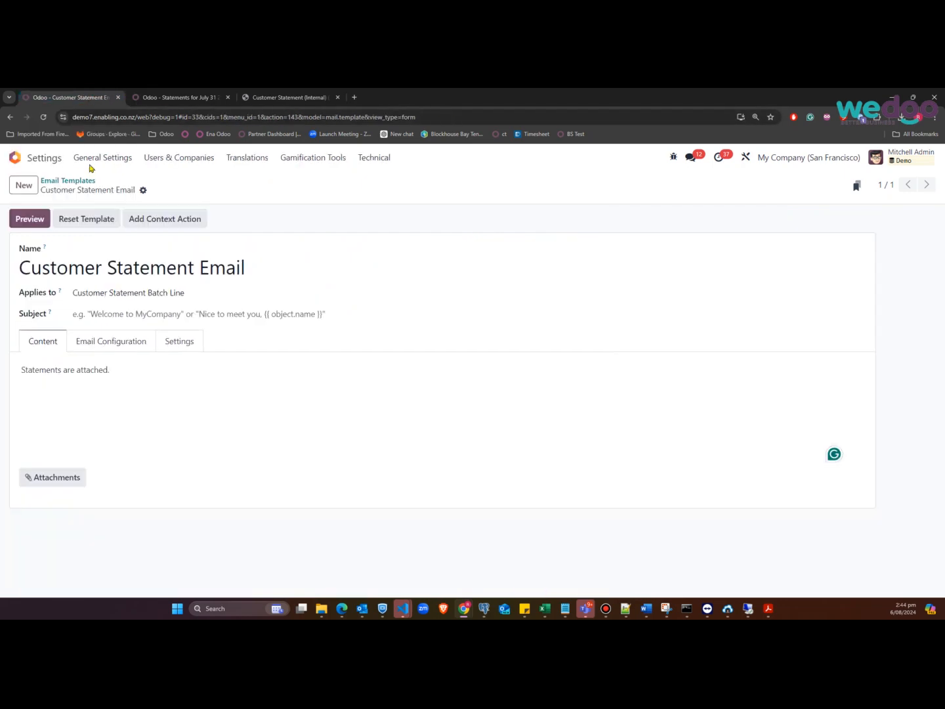
left_click(12, 160)
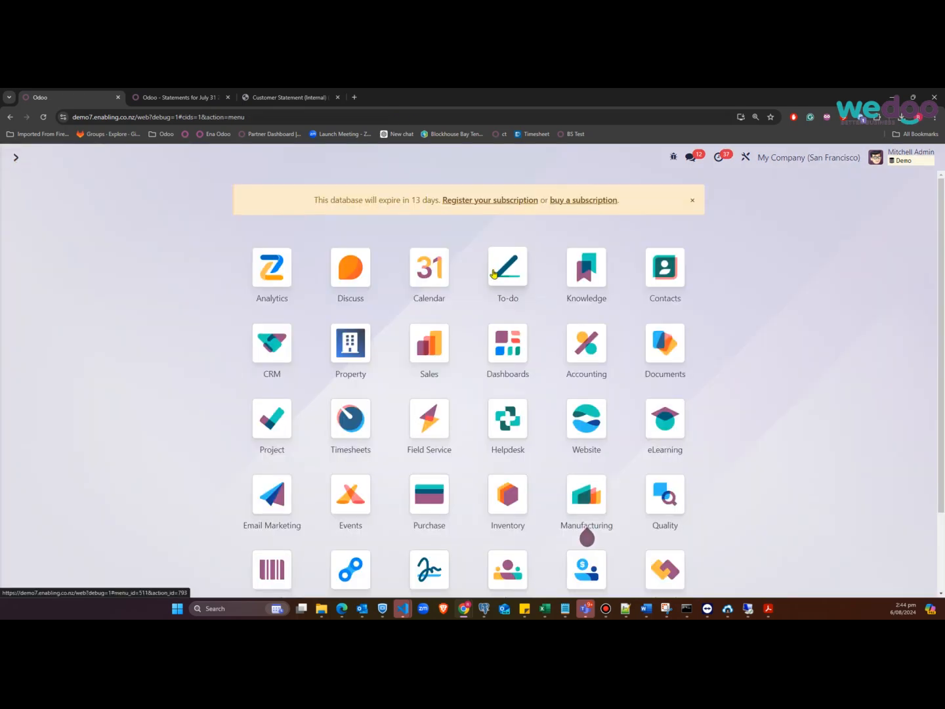
left_click(663, 269)
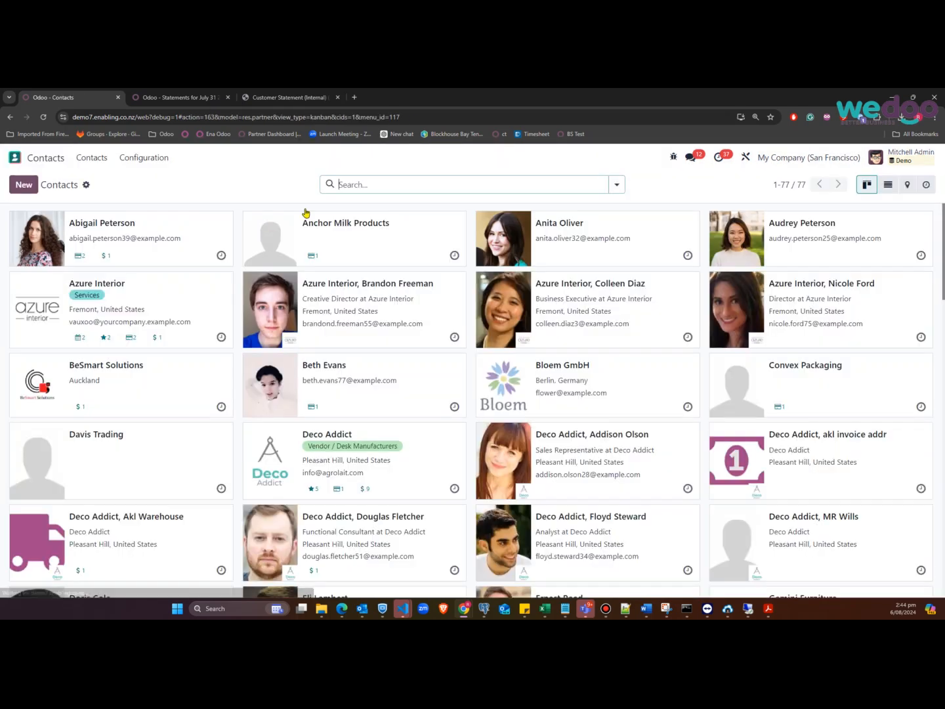
type("parent")
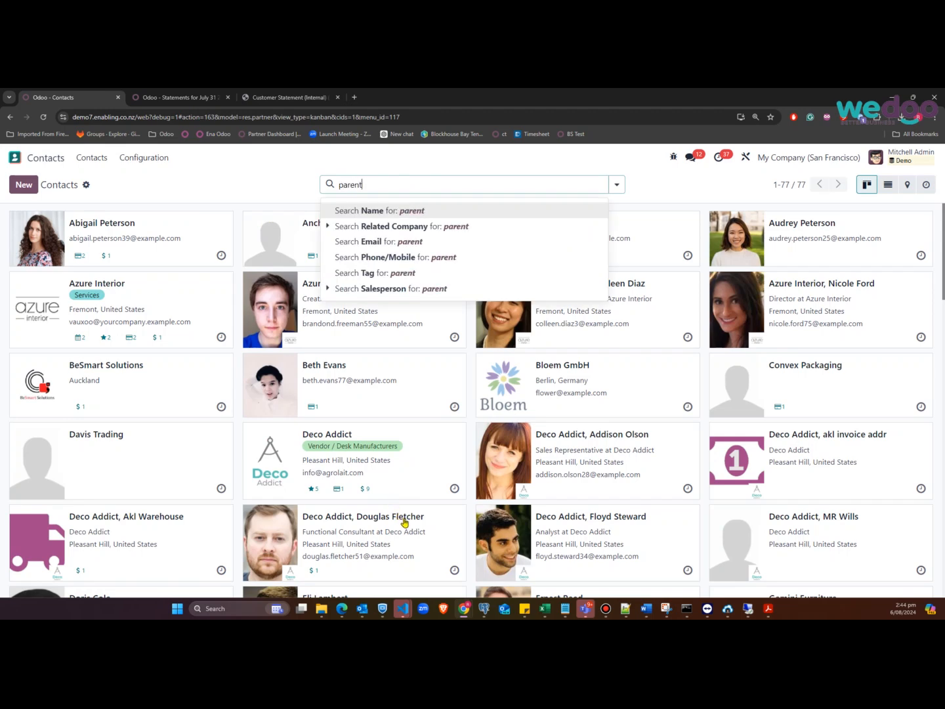
key("Return")
left_click(151, 238)
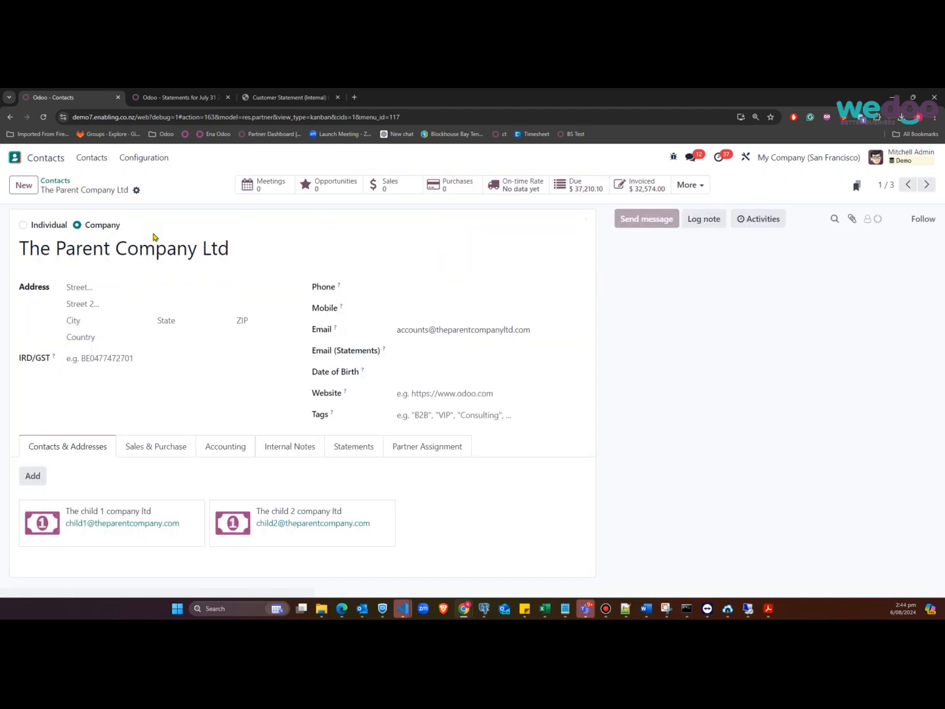
- Examine The Parent Company Ltd's statement history and the details of its July 31 2024 batch entry
left_click(362, 446)
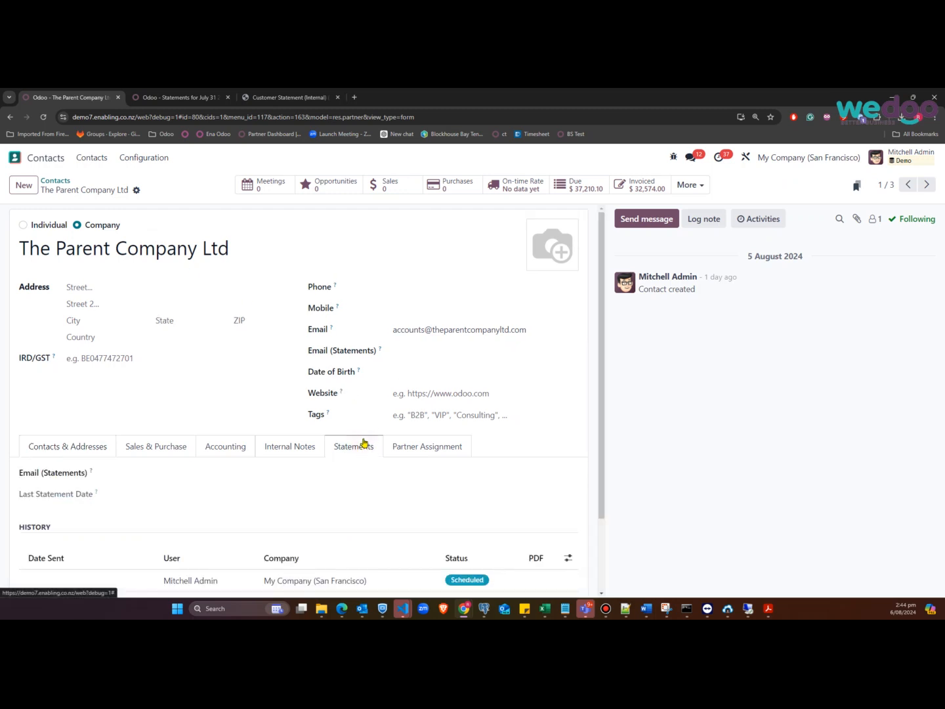
scroll(365, 440, "down", 1)
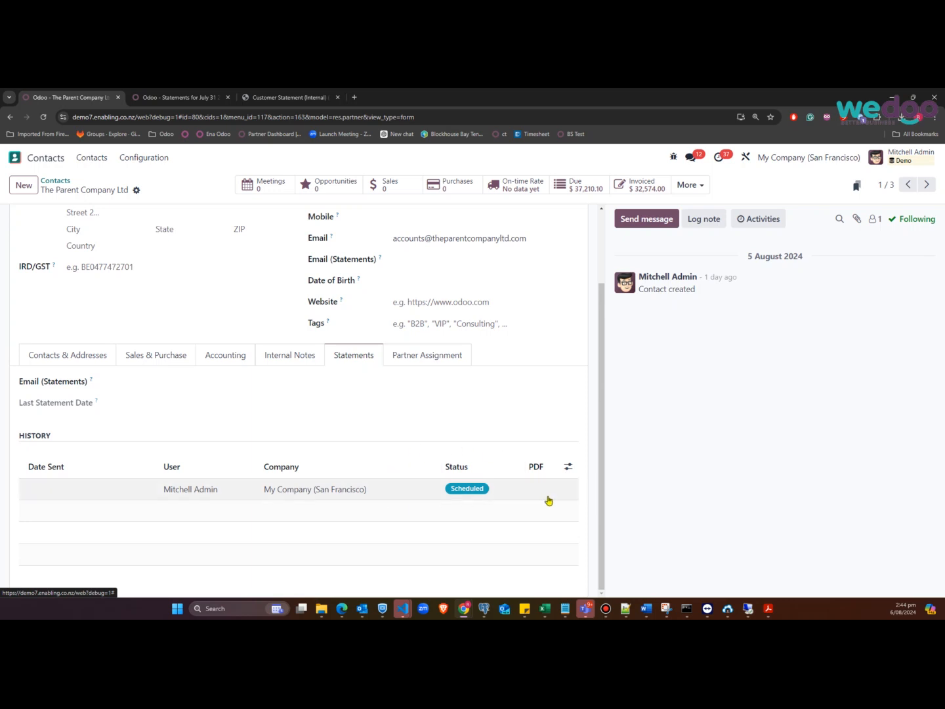
left_click(320, 497)
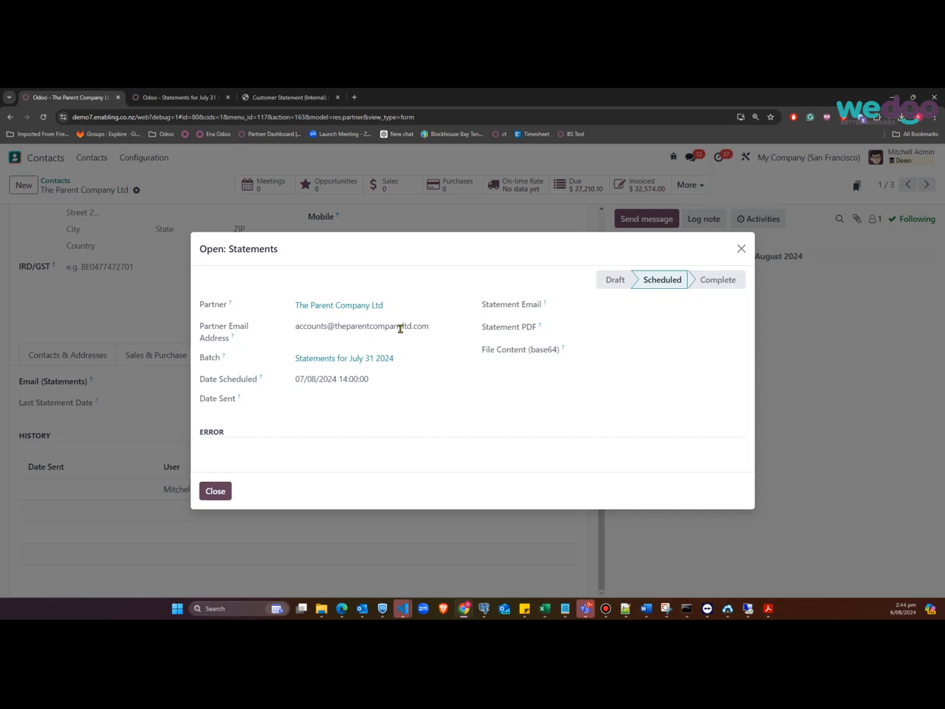
left_click(741, 249)
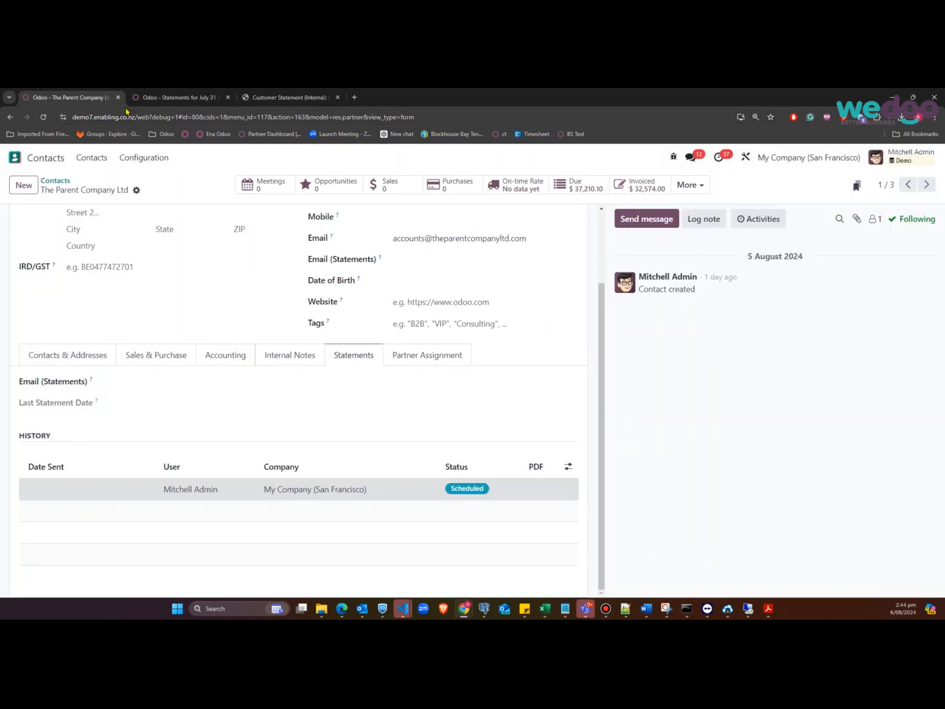
- Return to the July 31 2024 statement batch and review the status of its partner lines
left_click(163, 97)
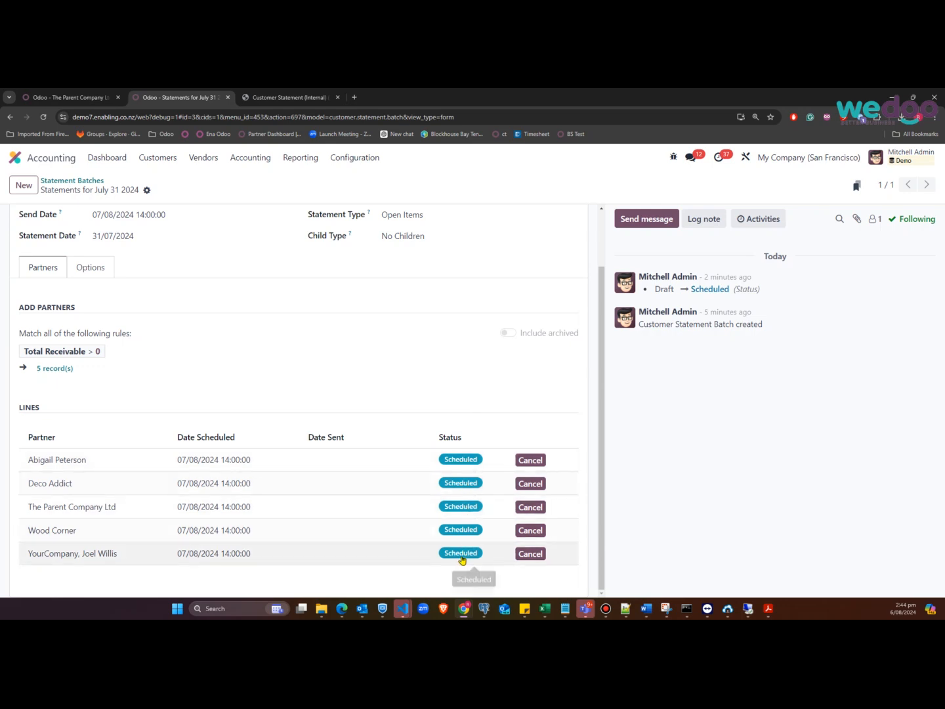
mouse_move(453, 439)
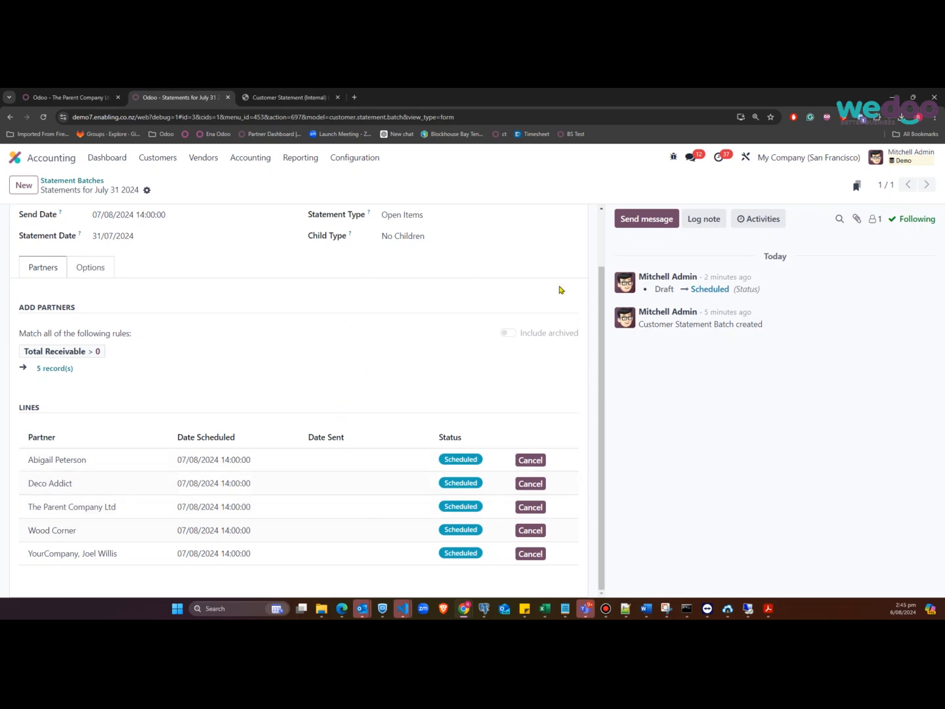
left_click_drag(603, 374, 593, 287)
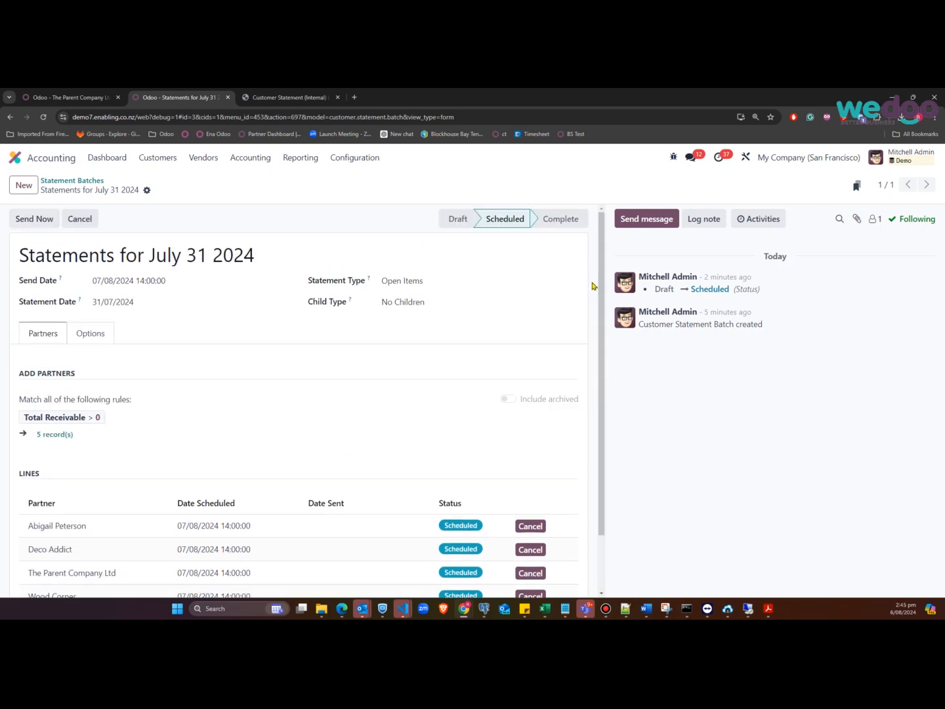